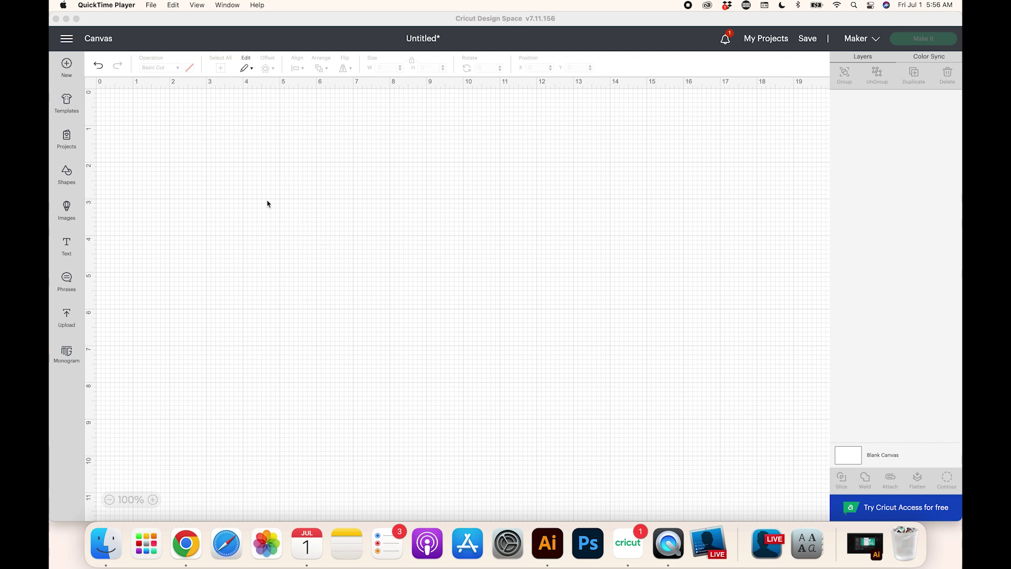
Step: Add a square shape to the blank canvas and change its colour to light grey
{"action": "left_click", "coordinate": [63, 182]}
{"action": "left_click", "coordinate": [63, 178]}
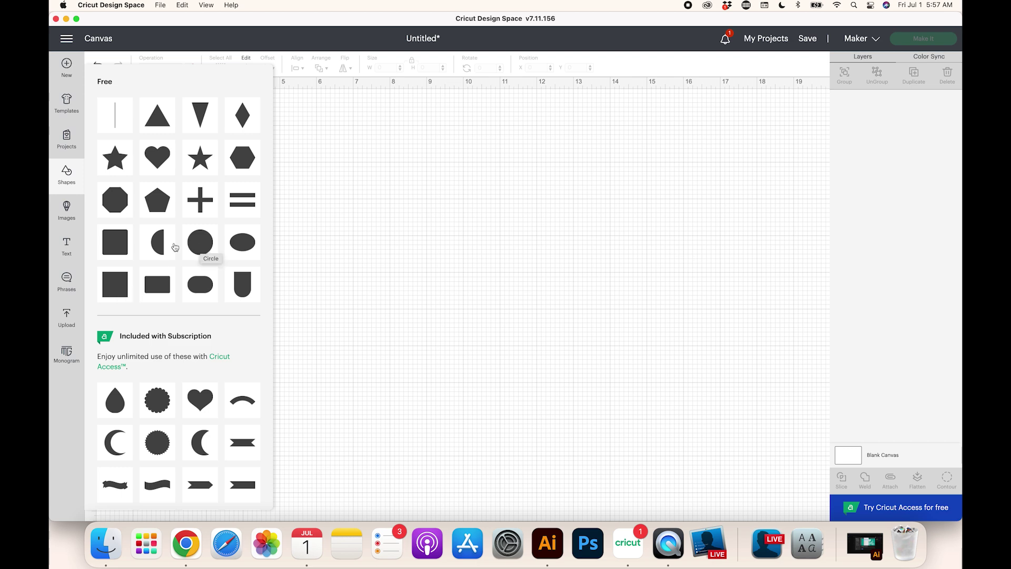
{"action": "left_click", "coordinate": [125, 285]}
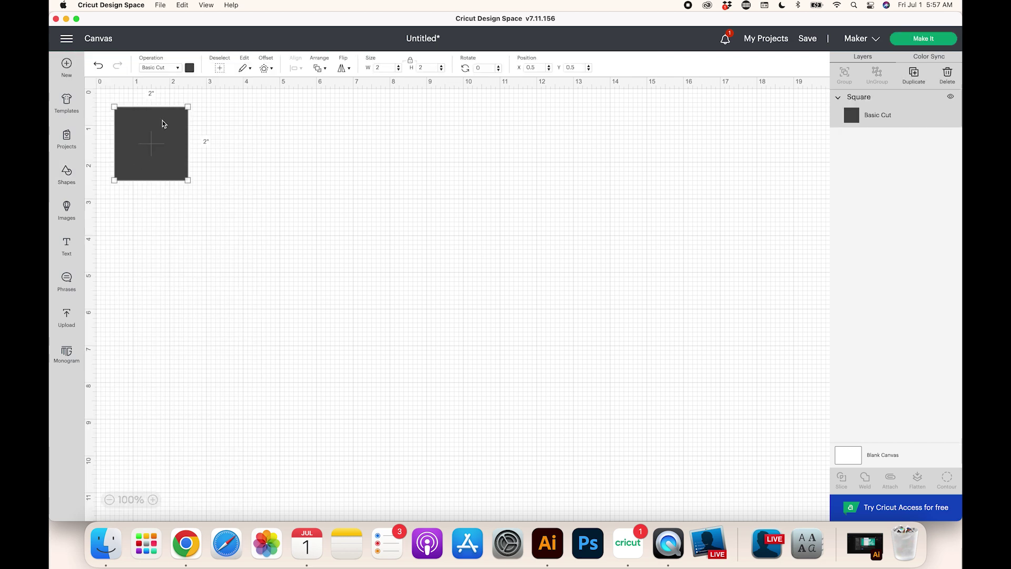
{"action": "left_click", "coordinate": [189, 68]}
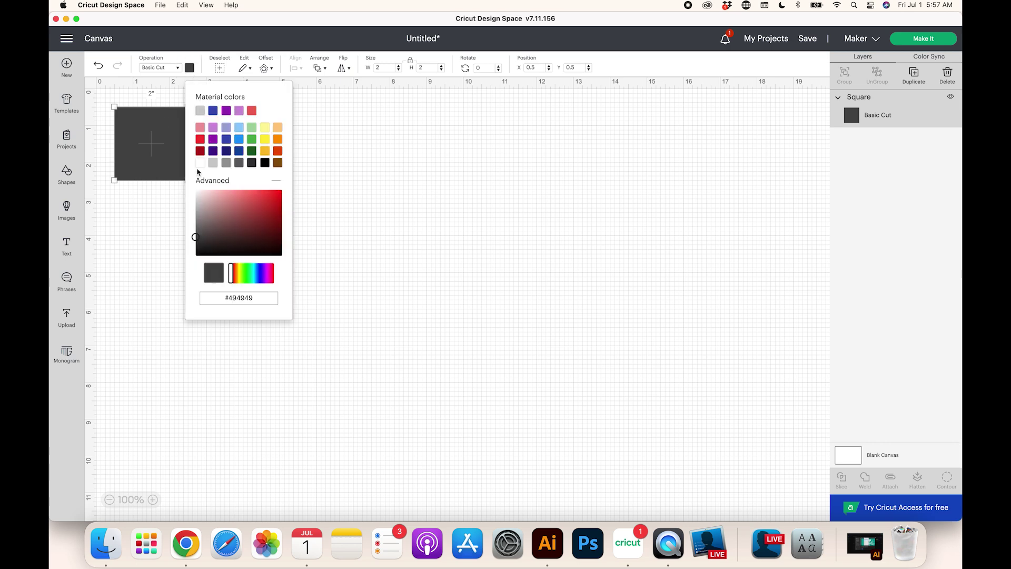
{"action": "left_click", "coordinate": [213, 163]}
{"action": "left_click", "coordinate": [310, 217]}
{"action": "left_click", "coordinate": [167, 177]}
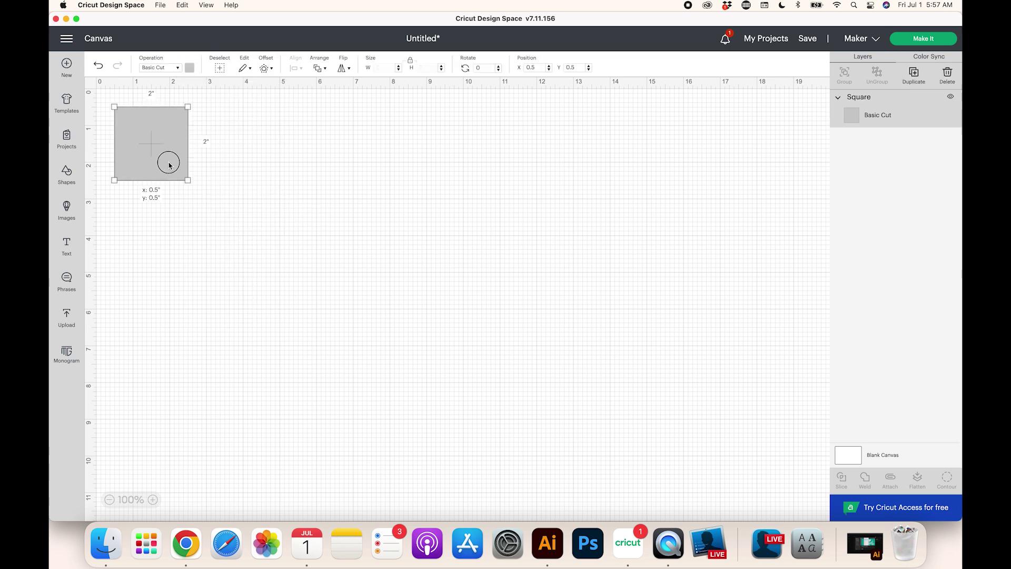
Step: Resize the square to 18.5 in wide by 8.5 in high with its proportions unlocked, and hide its layer
{"action": "left_click_drag", "start_coordinate": [188, 180], "coordinate": [314, 266]}
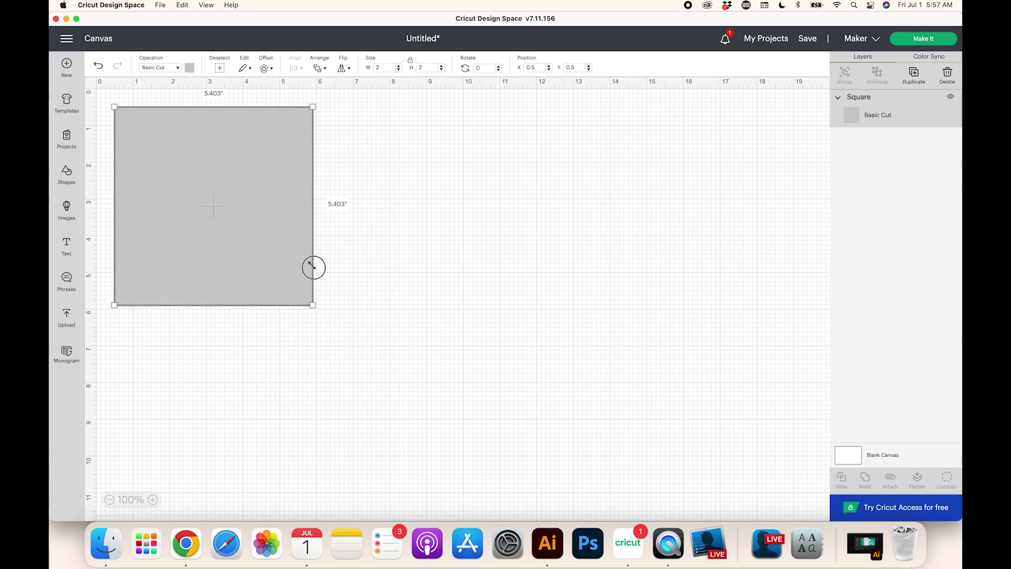
{"action": "left_click_drag", "start_coordinate": [313, 305], "coordinate": [230, 218]}
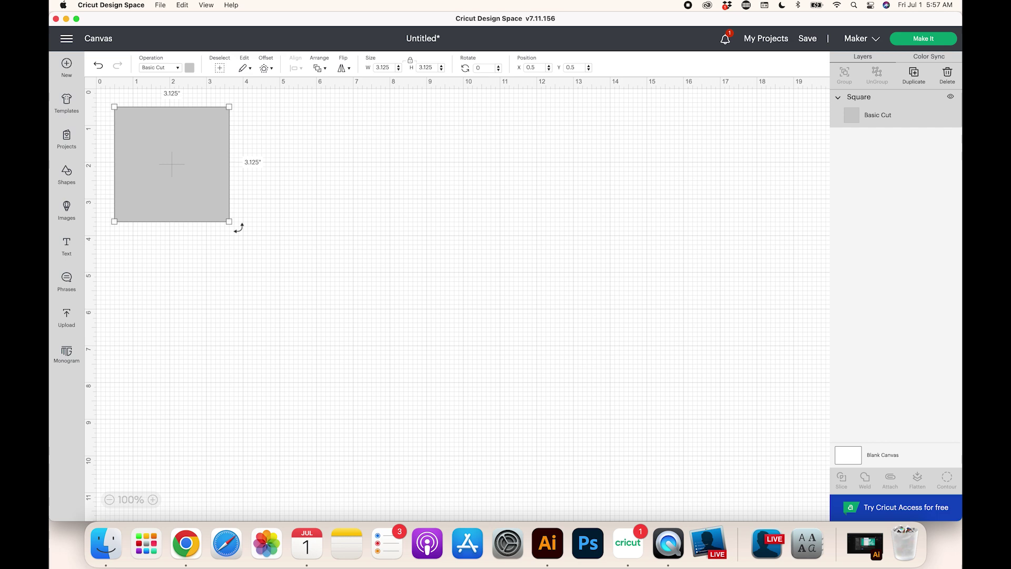
{"action": "left_click", "coordinate": [411, 62]}
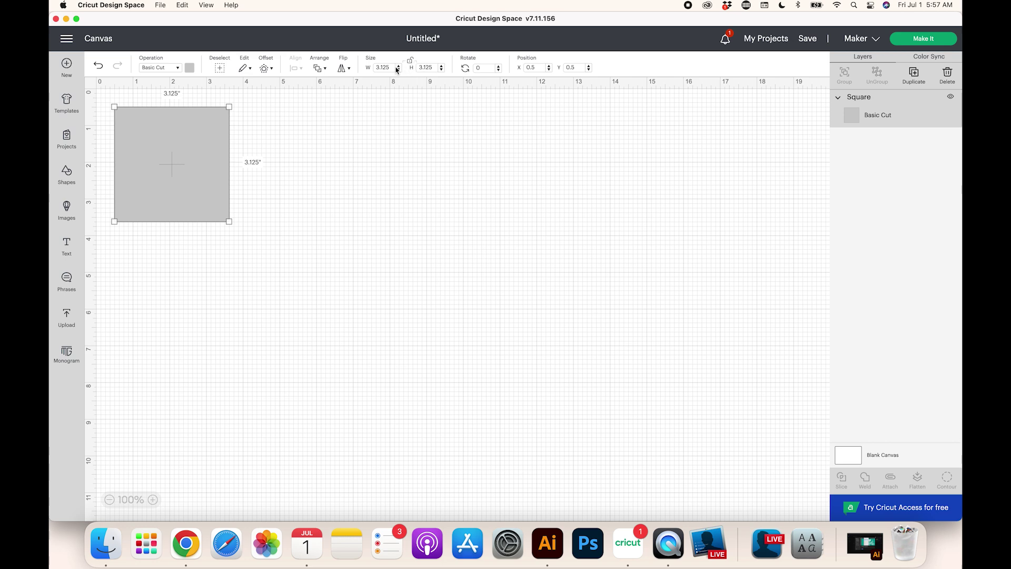
{"action": "left_click_drag", "start_coordinate": [393, 67], "coordinate": [364, 69]}
{"action": "type", "text": "18.5"}
{"action": "key", "text": "Tab"}
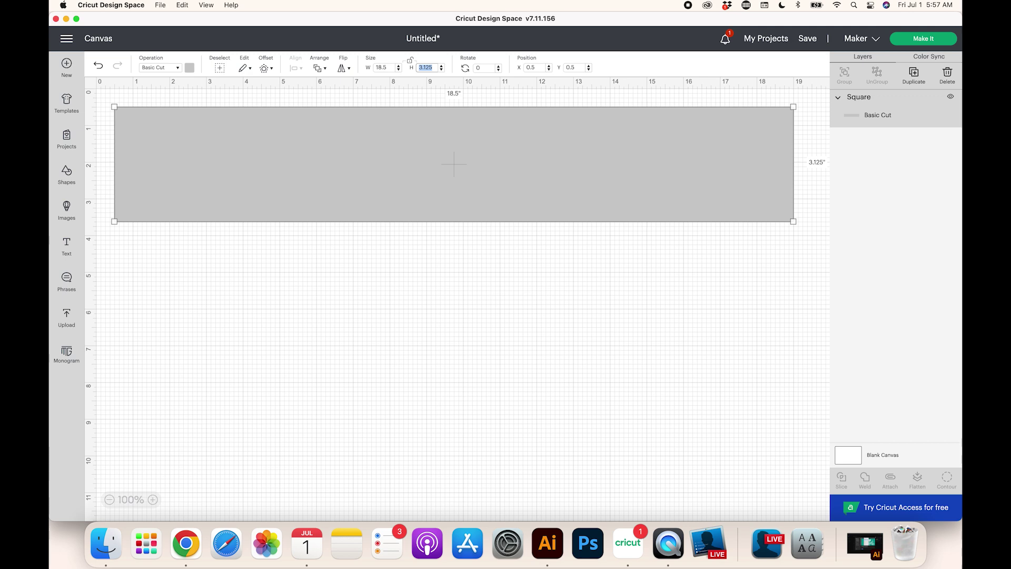
{"action": "type", "text": "8.5"}
{"action": "key", "text": "Tab"}
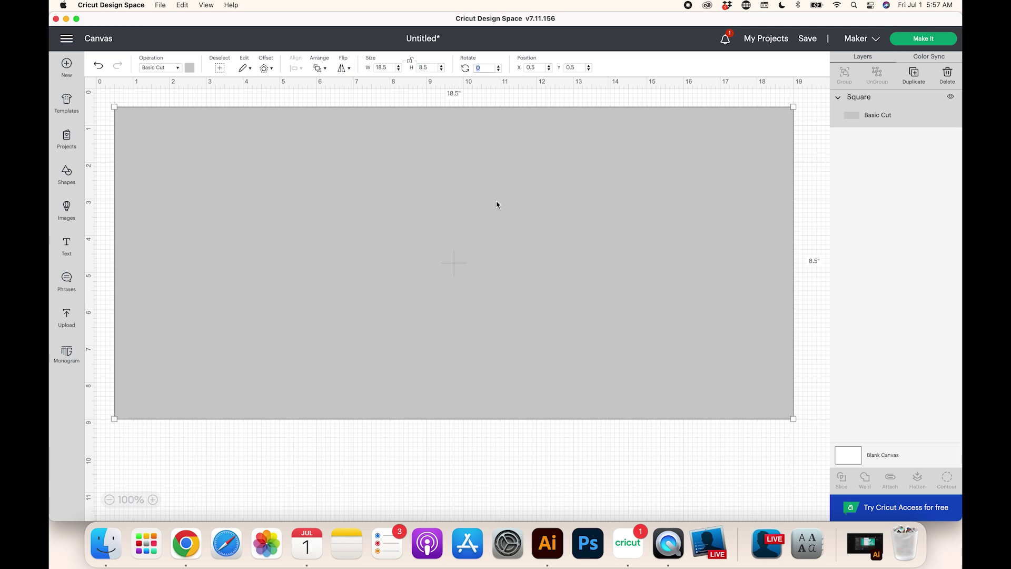
{"action": "left_click", "coordinate": [411, 63]}
{"action": "left_click", "coordinate": [951, 97]}
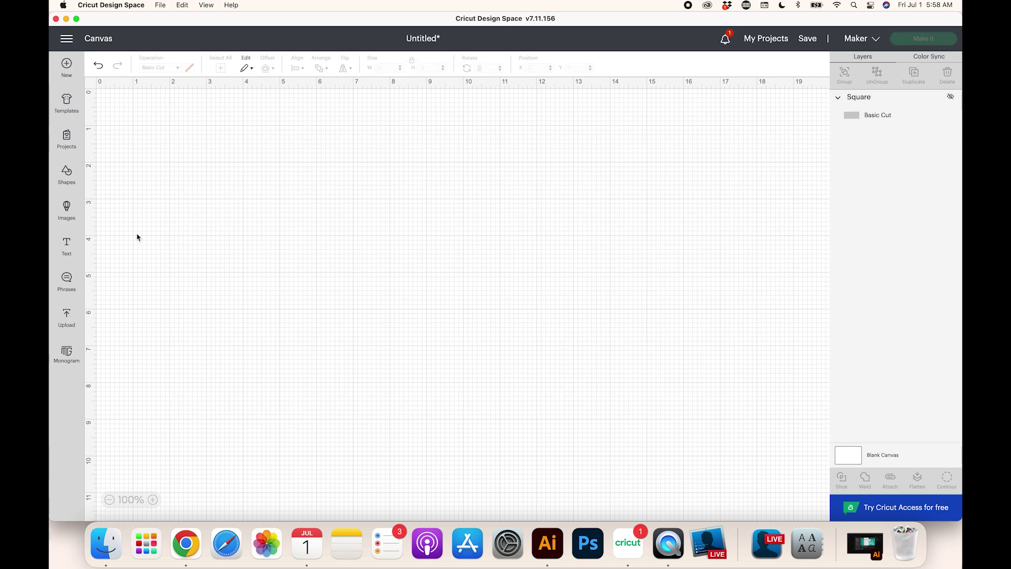
Step: Add a text object containing the six-letter first name in capitals
{"action": "left_click", "coordinate": [67, 245]}
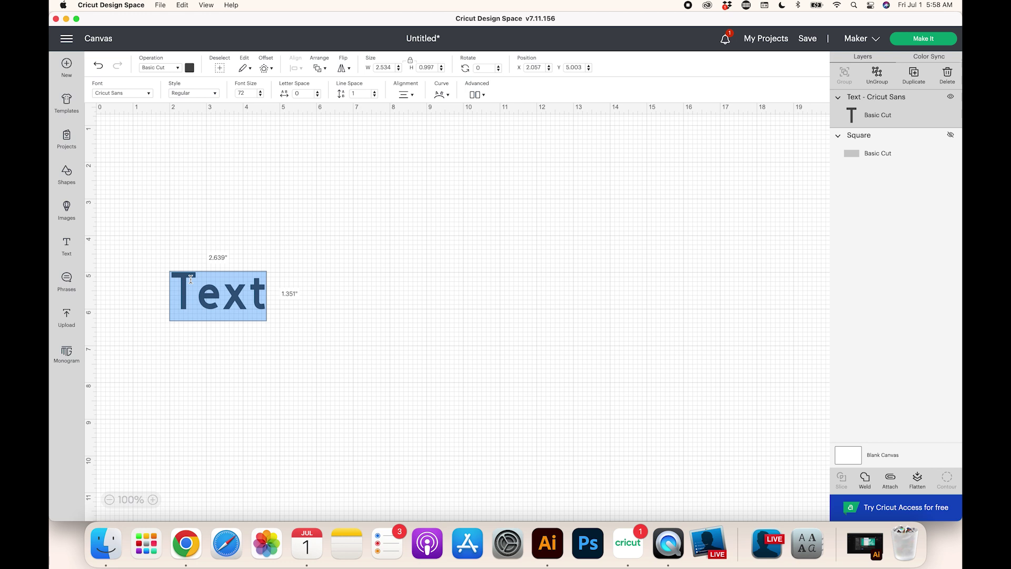
{"action": "double_click", "coordinate": [206, 290]}
{"action": "type", "text": "OLIVIA"}
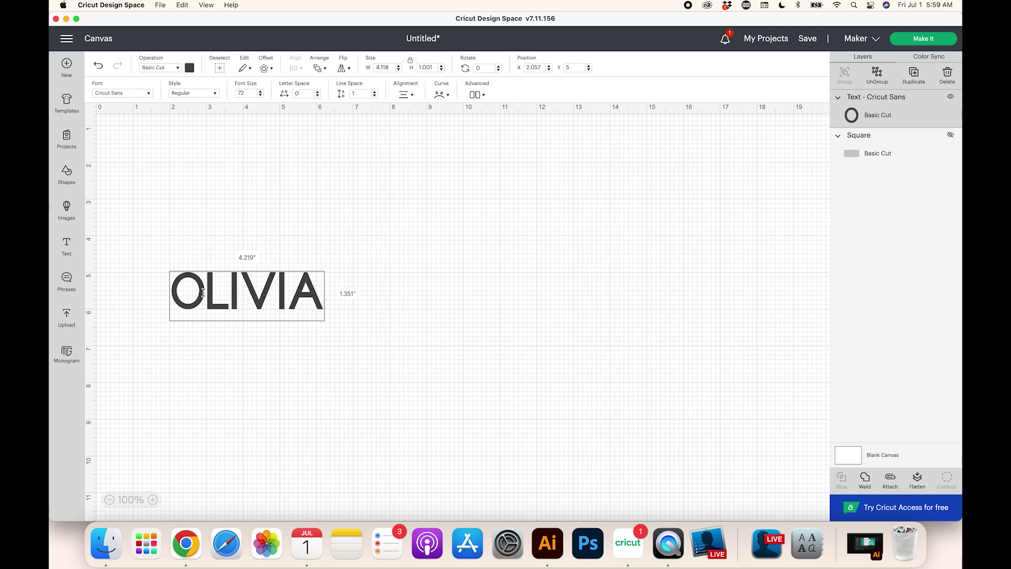
{"action": "left_click", "coordinate": [339, 332]}
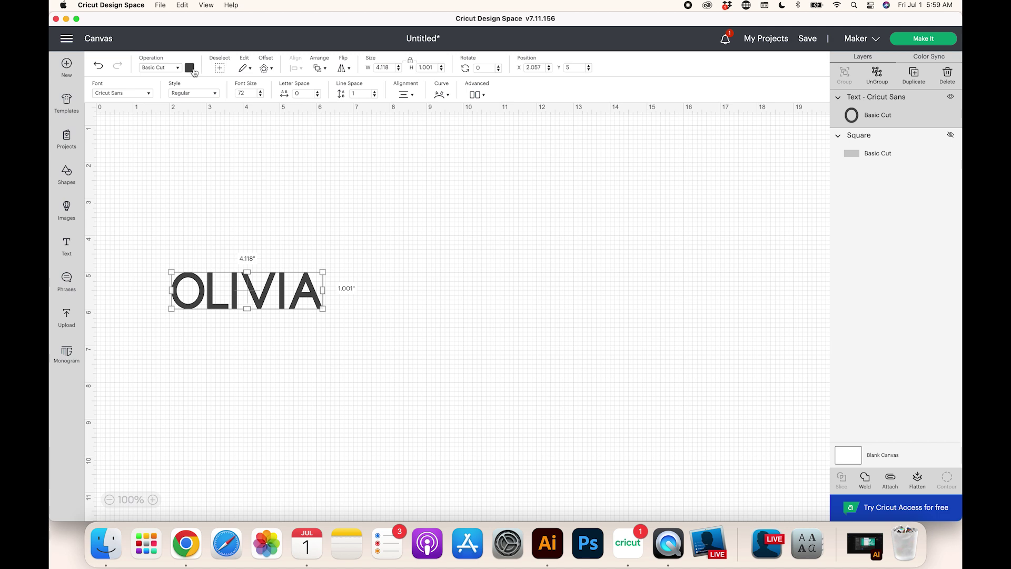
Step: Change the colour of the name text to #ed675b
{"action": "left_click", "coordinate": [190, 69]}
{"action": "double_click", "coordinate": [247, 298]}
{"action": "type", "text": "e"}
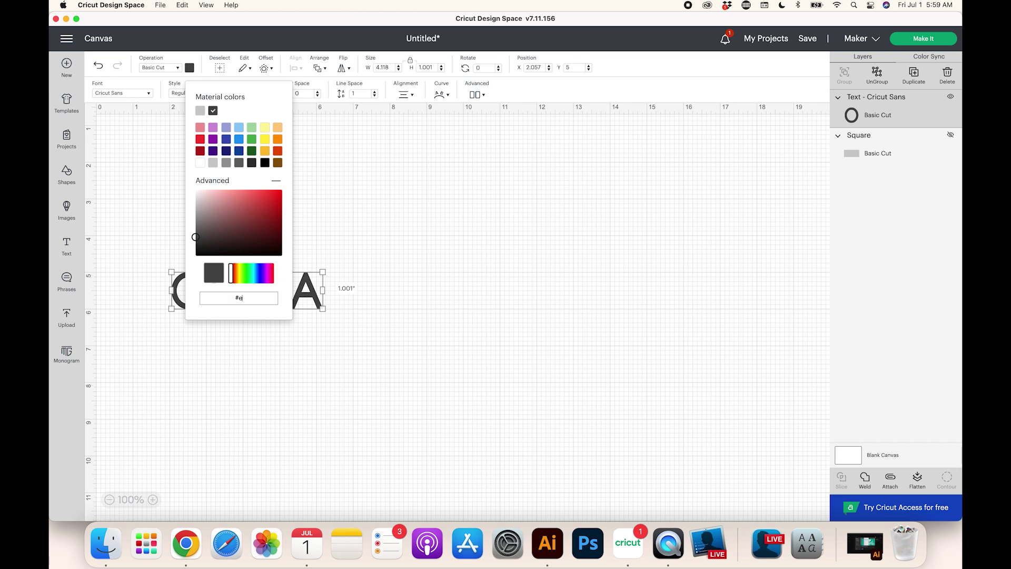
{"action": "type", "text": "d675"}
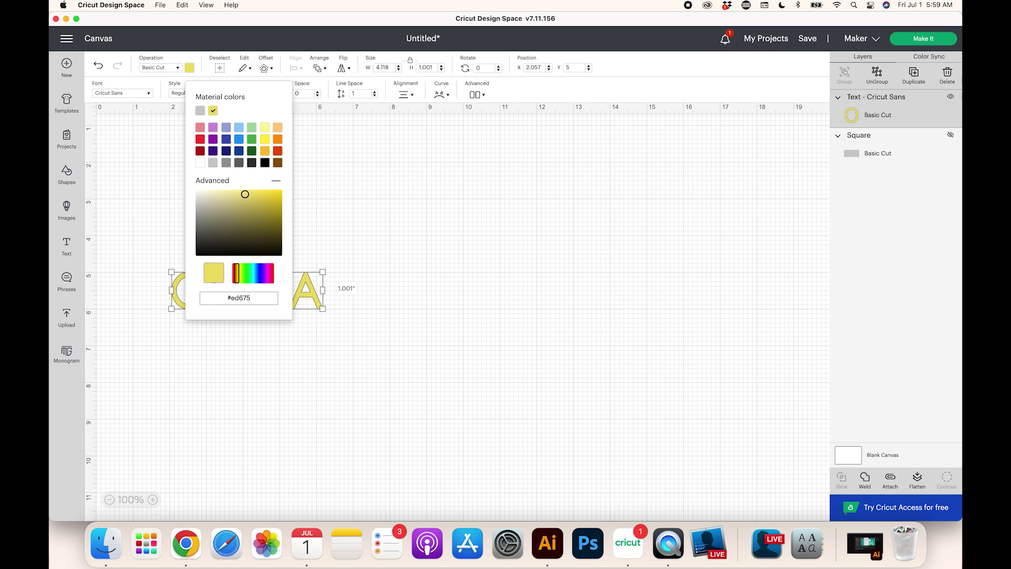
{"action": "type", "text": "b"}
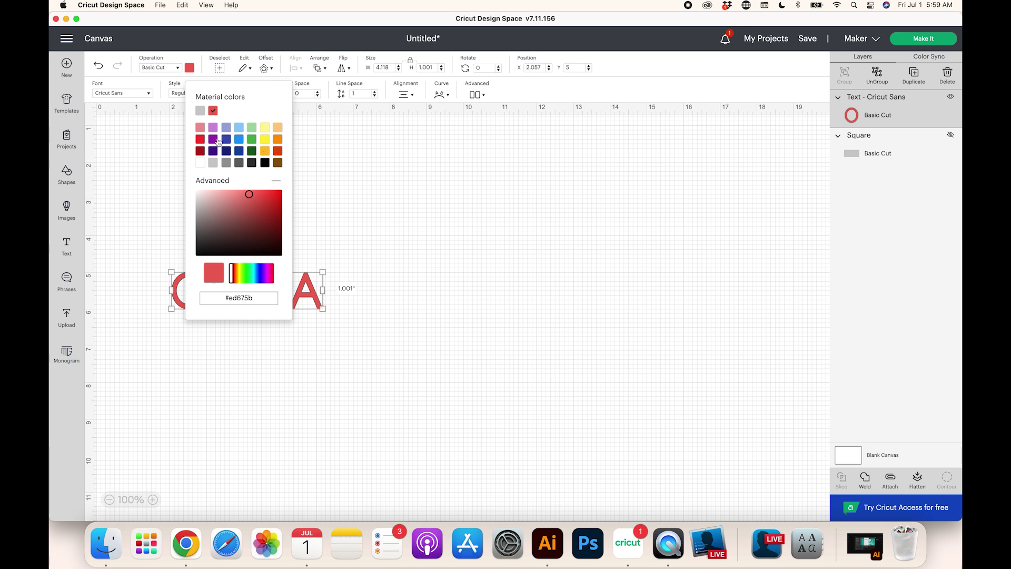
{"action": "left_click", "coordinate": [353, 207]}
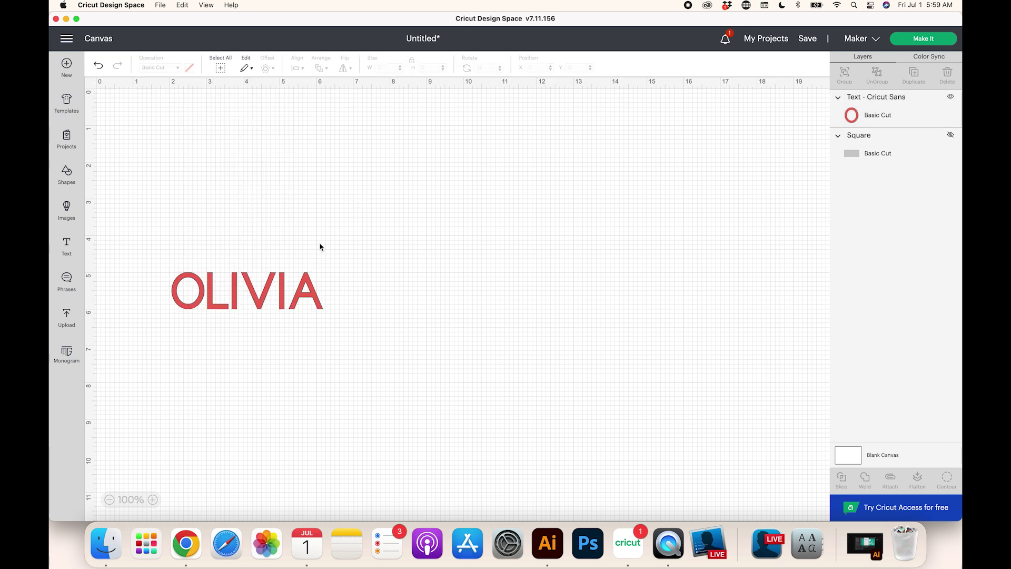
Step: Enlarge the name text to about 10.17 by 2.47 inches and position it at about X 0.71, Y 2
{"action": "left_click", "coordinate": [311, 299]}
{"action": "left_click_drag", "start_coordinate": [311, 298], "coordinate": [298, 225]}
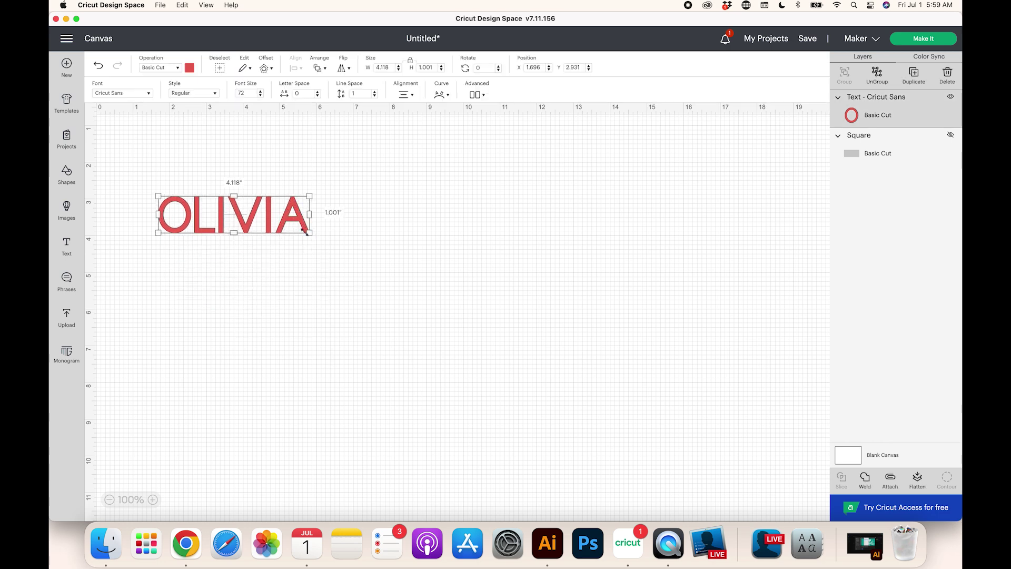
{"action": "left_click_drag", "start_coordinate": [306, 230], "coordinate": [440, 285]}
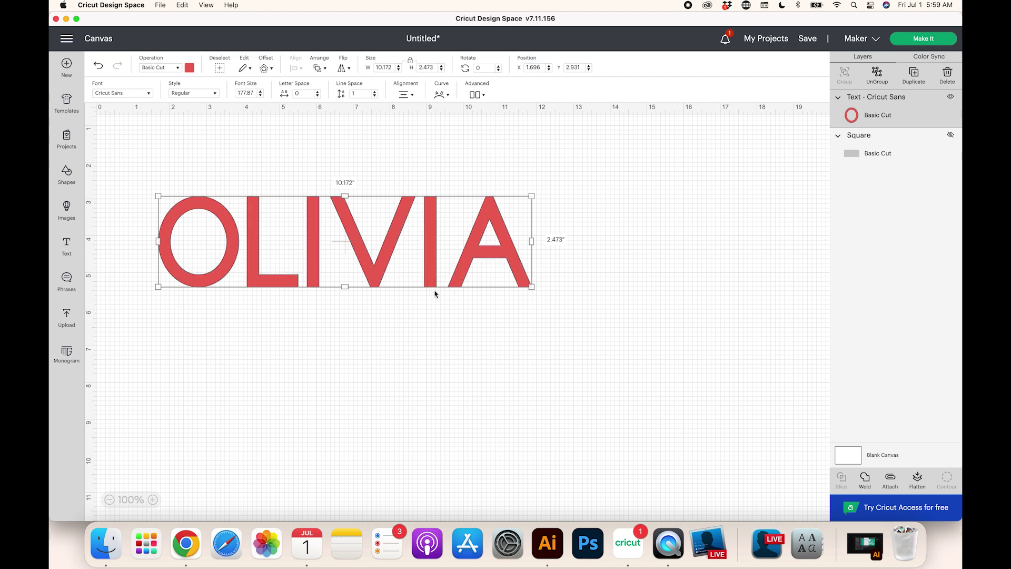
{"action": "left_click", "coordinate": [381, 279]}
{"action": "left_click_drag", "start_coordinate": [381, 279], "coordinate": [345, 246]}
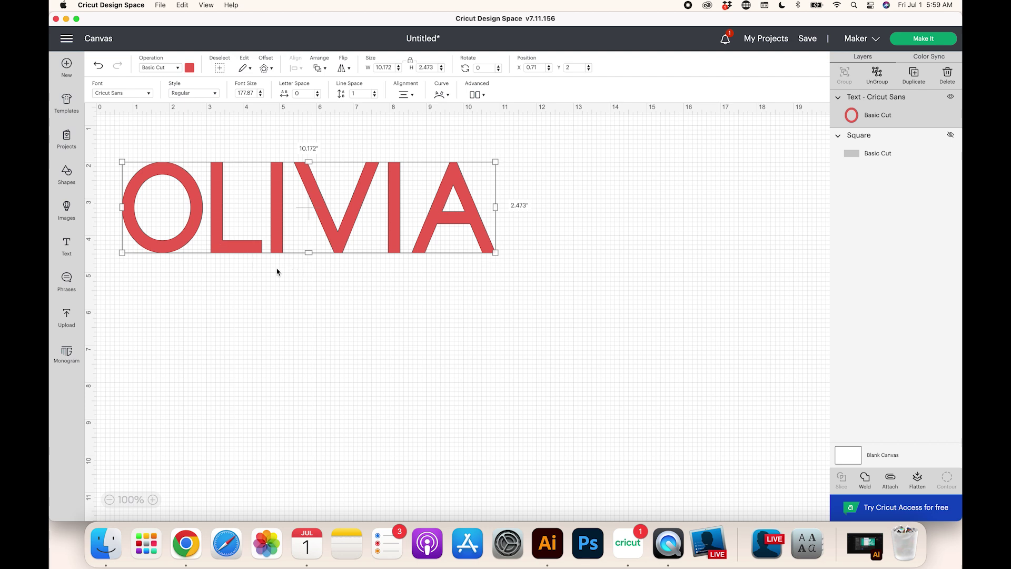
Step: Ungroup the name into individual letters and spread its last three letters out to the right, the final one at X 12
{"action": "left_click", "coordinate": [878, 77]}
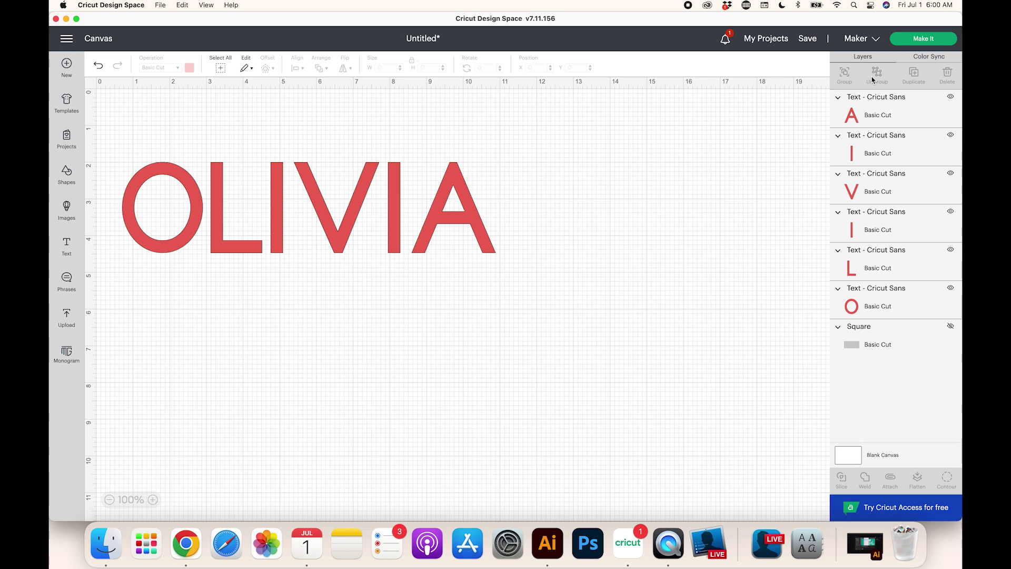
{"action": "left_click", "coordinate": [878, 117]}
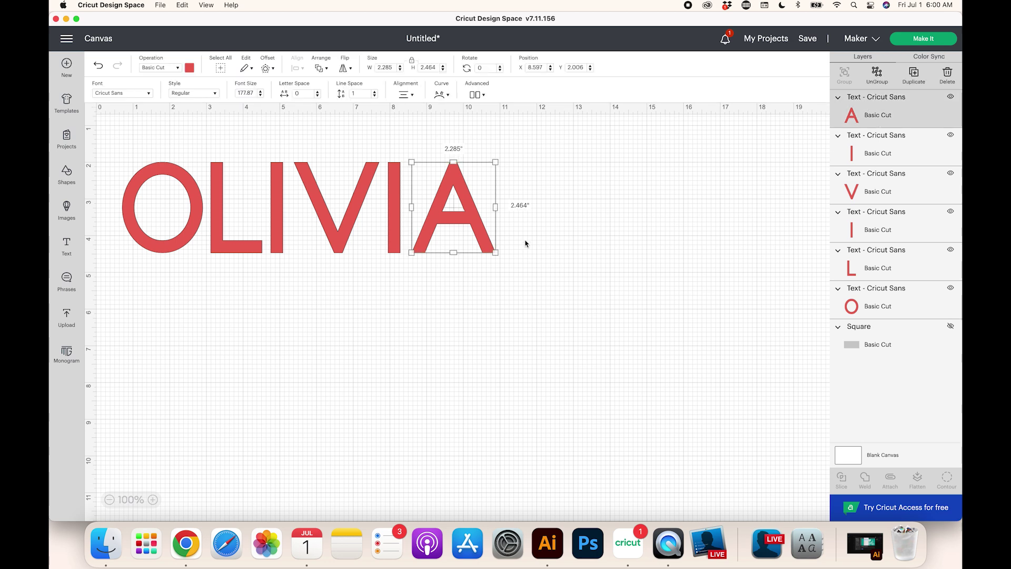
{"action": "left_click_drag", "start_coordinate": [495, 240], "coordinate": [622, 246]}
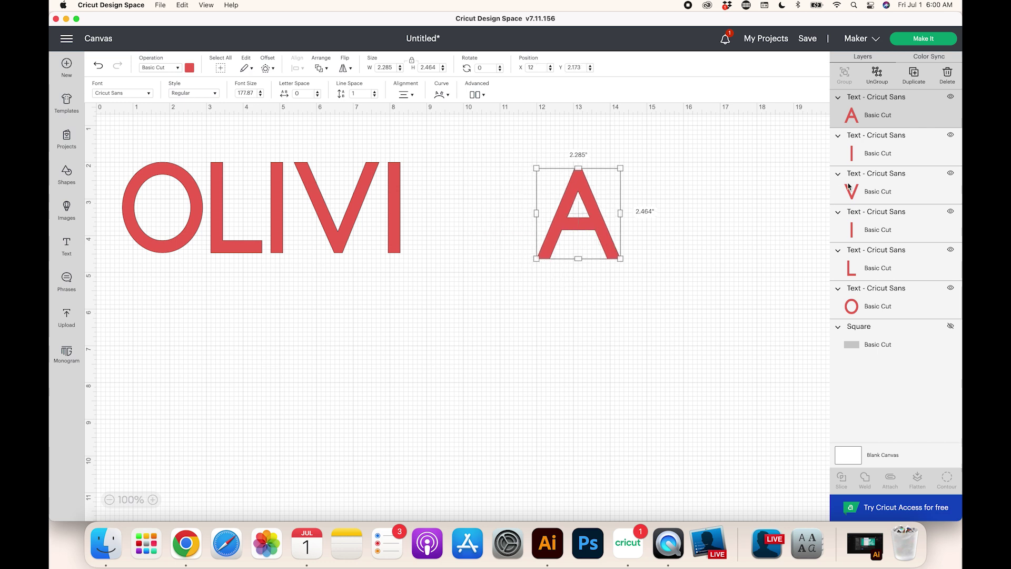
{"action": "left_click", "coordinate": [871, 158]}
{"action": "left_click_drag", "start_coordinate": [397, 245], "coordinate": [509, 252]}
{"action": "left_click", "coordinate": [846, 201]}
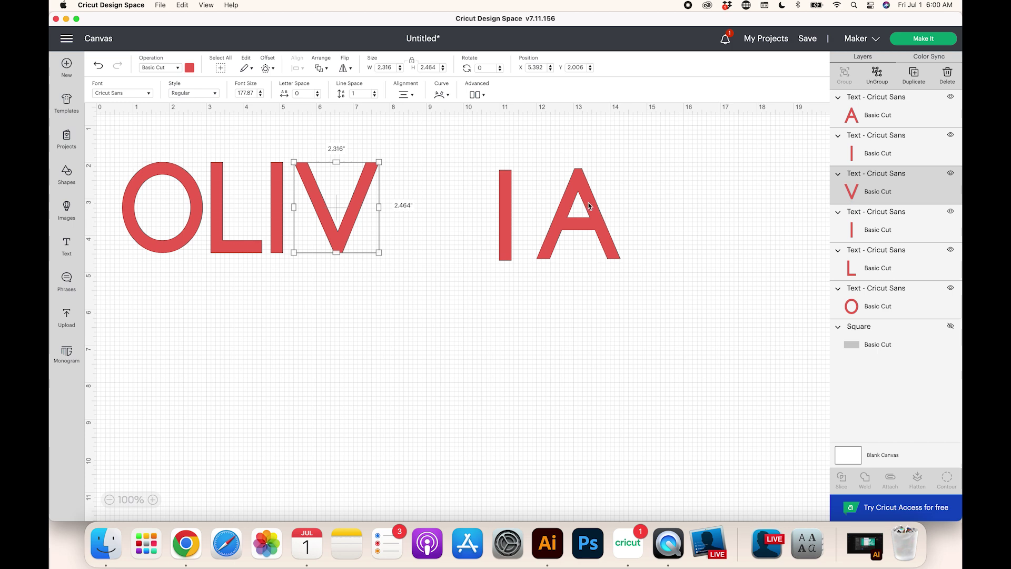
{"action": "left_click_drag", "start_coordinate": [338, 242], "coordinate": [420, 251]}
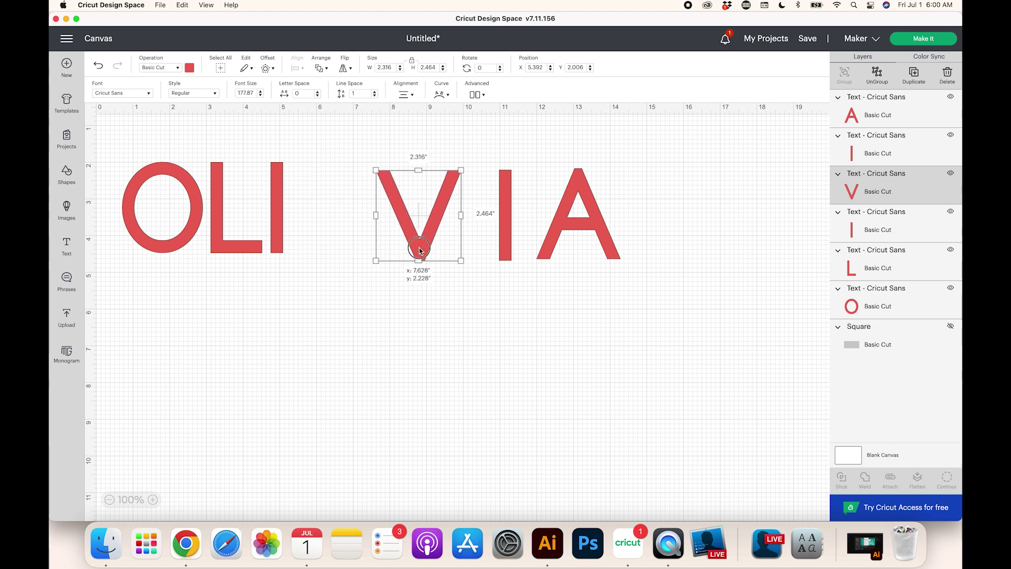
Step: Move the first three letters apart to widen their gaps, placing the first one at about X 0.42
{"action": "left_click", "coordinate": [863, 228]}
{"action": "left_click_drag", "start_coordinate": [279, 254], "coordinate": [340, 255]}
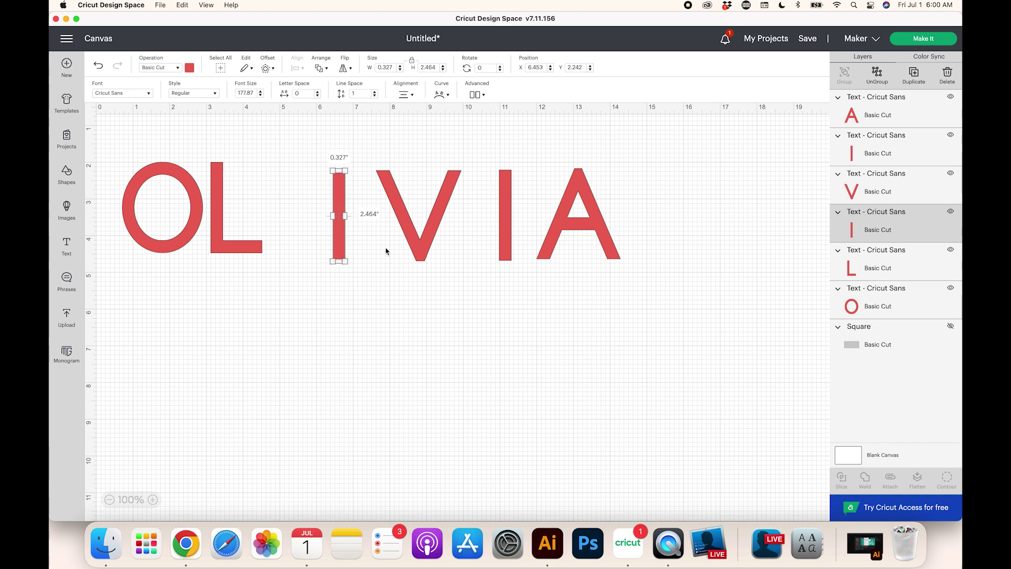
{"action": "left_click", "coordinate": [874, 269]}
{"action": "left_click_drag", "start_coordinate": [247, 251], "coordinate": [269, 256]}
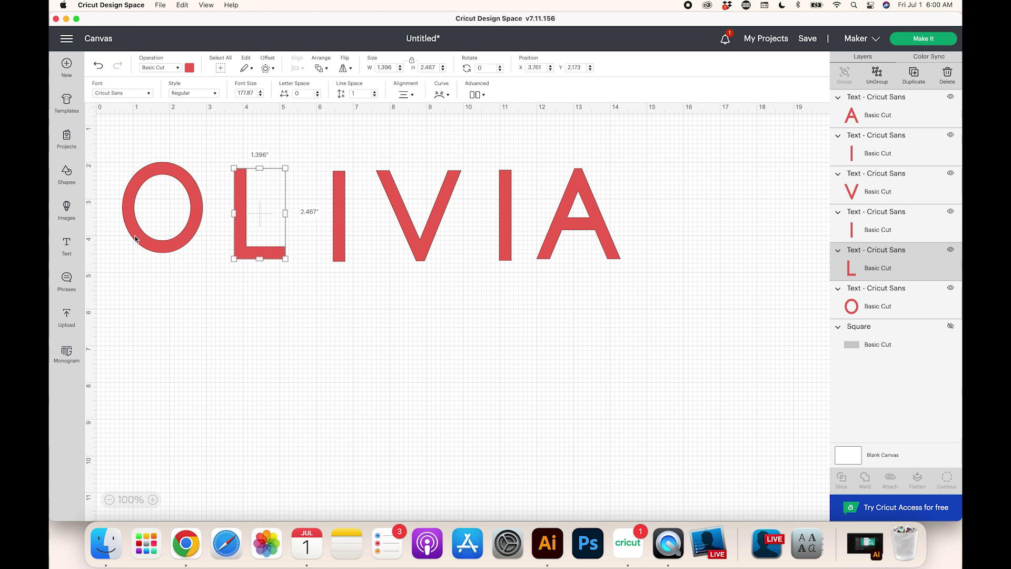
{"action": "left_click", "coordinate": [857, 310]}
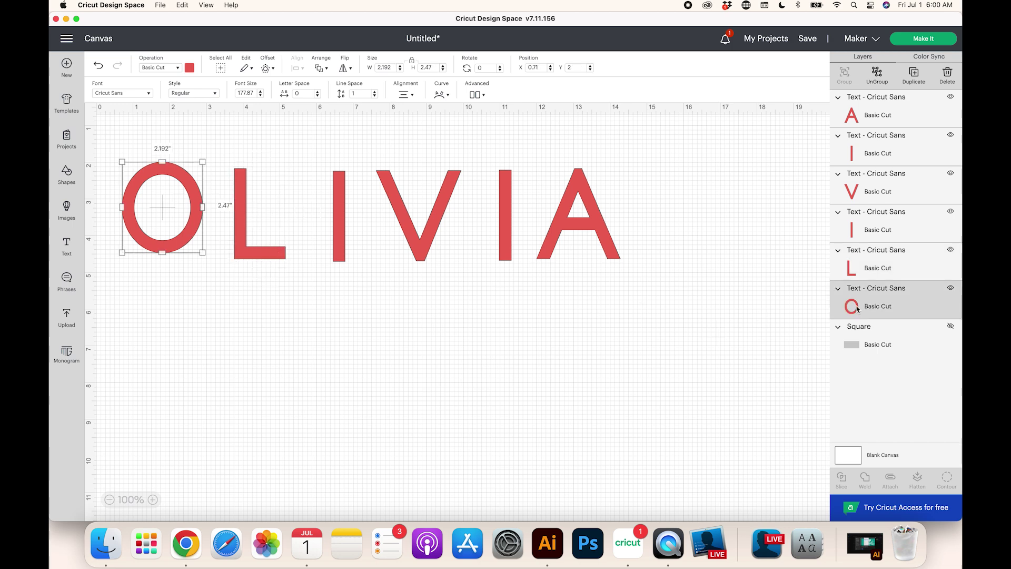
{"action": "left_click_drag", "start_coordinate": [146, 248], "coordinate": [136, 258]}
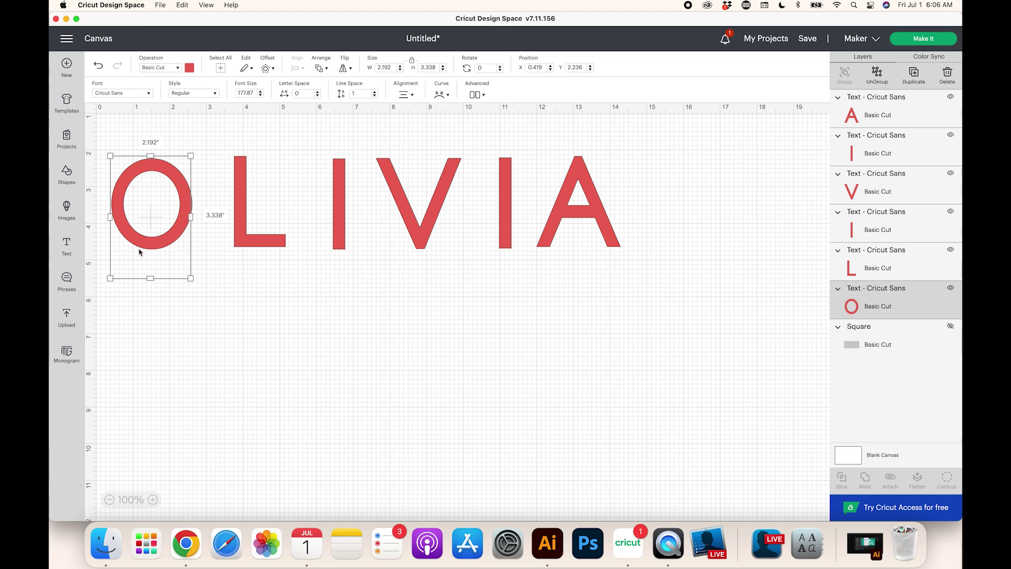
Step: Create a 0.125 in offset with square corners around the first letter
{"action": "left_click", "coordinate": [268, 69]}
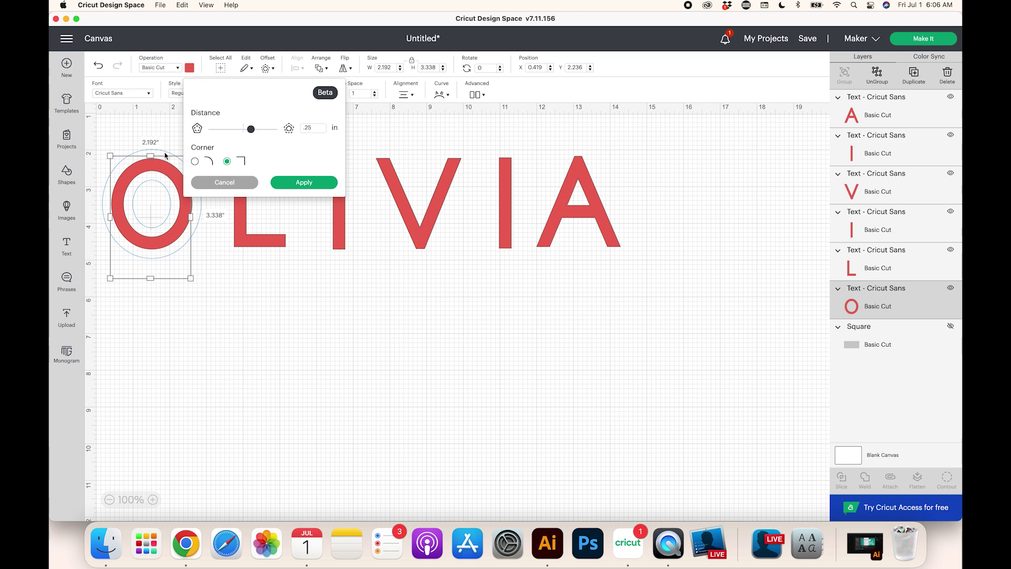
{"action": "left_click", "coordinate": [307, 128]}
{"action": "left_click", "coordinate": [305, 156]}
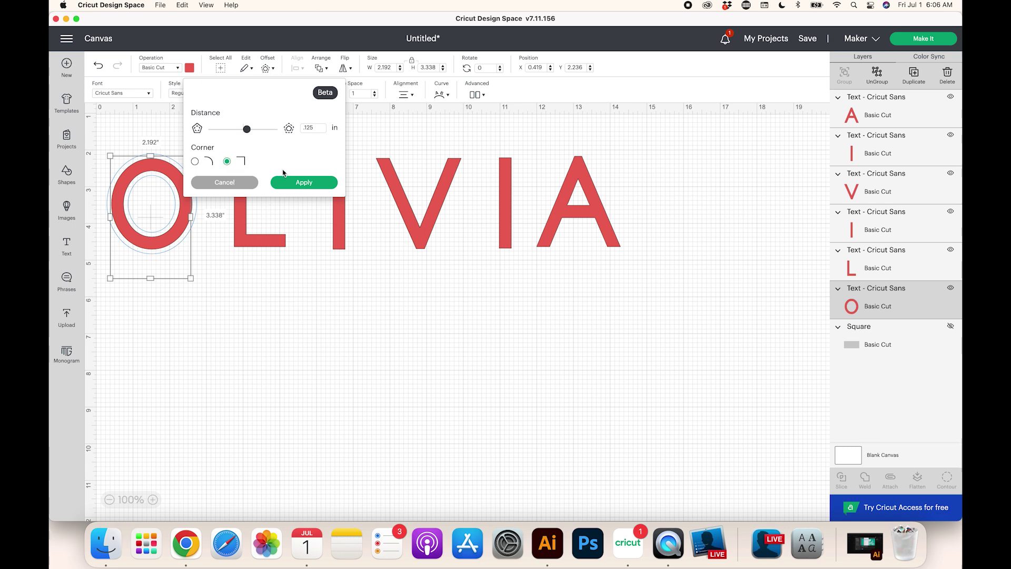
{"action": "left_click", "coordinate": [296, 183]}
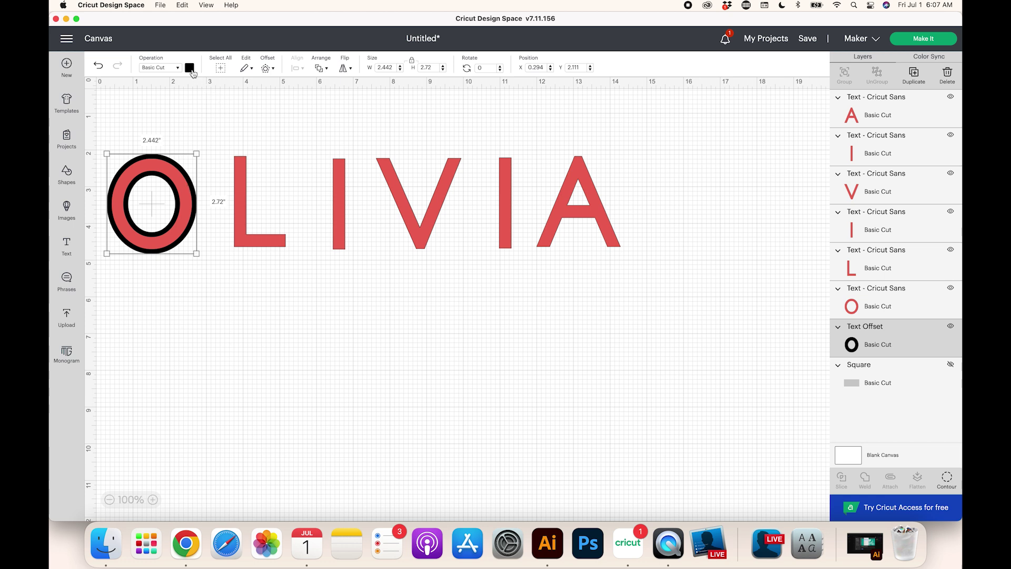
Step: Change the colour of the first letter's offset to #de1289
{"action": "left_click", "coordinate": [189, 67]}
{"action": "triple_click", "coordinate": [237, 298]}
{"action": "type", "text": "#de1289"}
{"action": "key", "text": "Return"}
{"action": "left_click", "coordinate": [307, 362]}
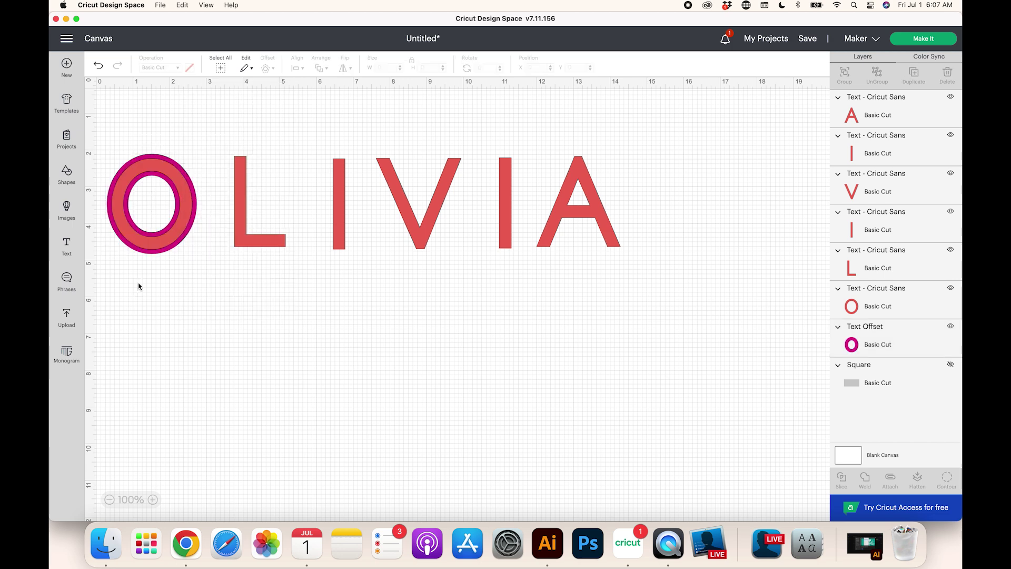
Step: Select the offset shape and the first letter in turn to examine the two separate layers
{"action": "left_click", "coordinate": [142, 256]}
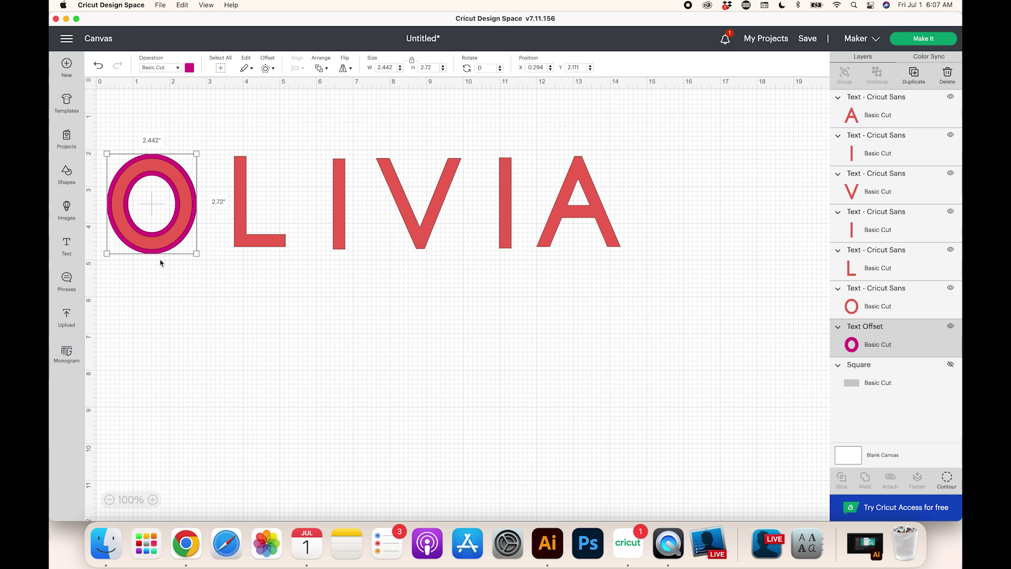
{"action": "left_click", "coordinate": [156, 267]}
{"action": "left_click", "coordinate": [157, 245]}
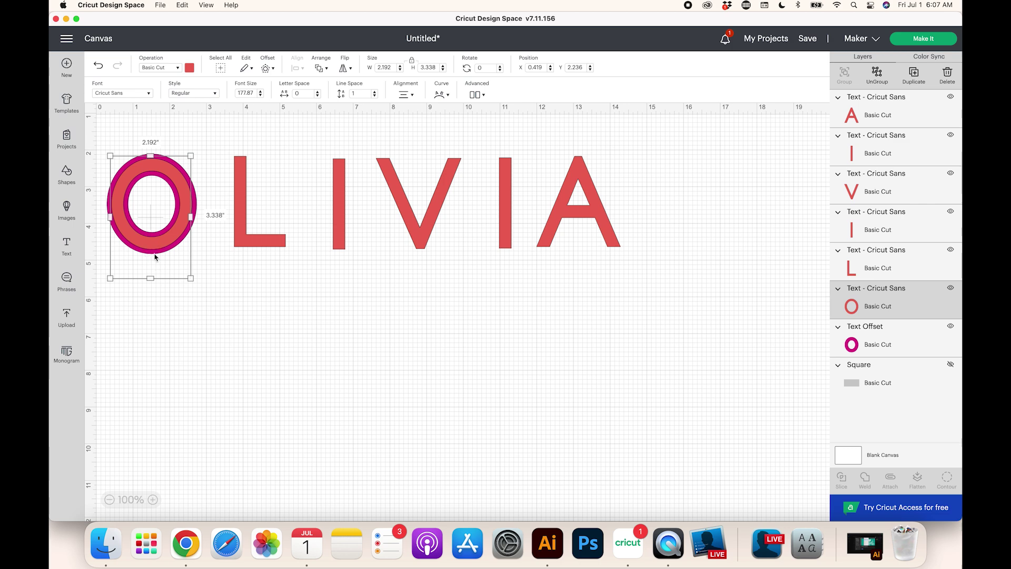
Step: Create a 0.125 in offset with square corners around the first letter's magenta offset and colour it light purple
{"action": "left_click", "coordinate": [202, 271]}
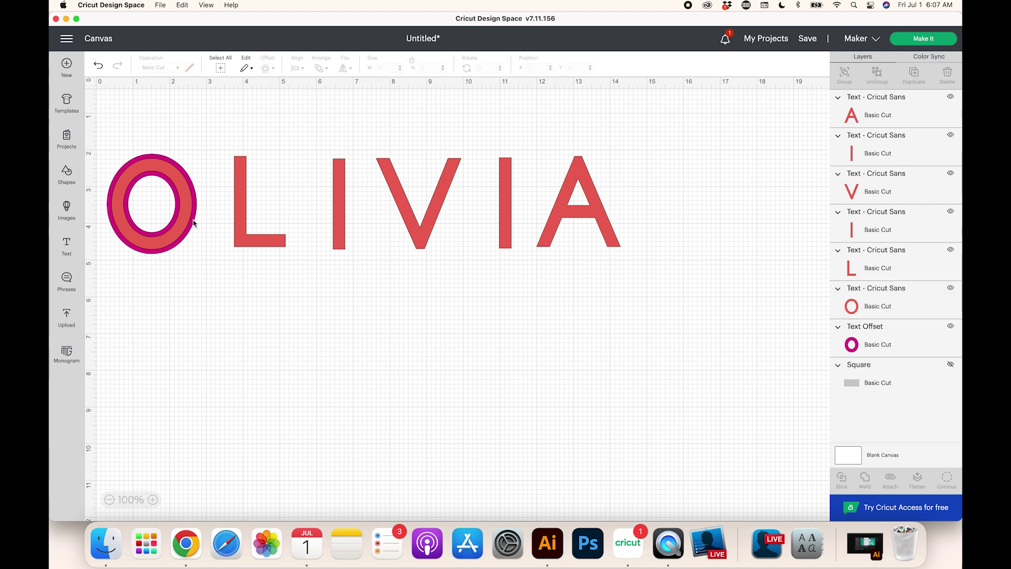
{"action": "left_click", "coordinate": [194, 223]}
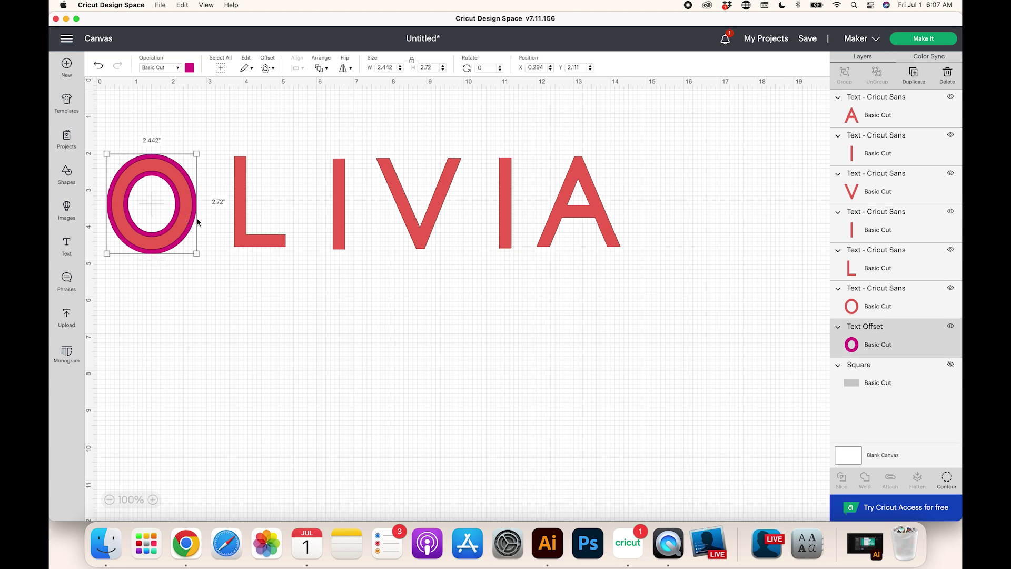
{"action": "left_click", "coordinate": [268, 69]}
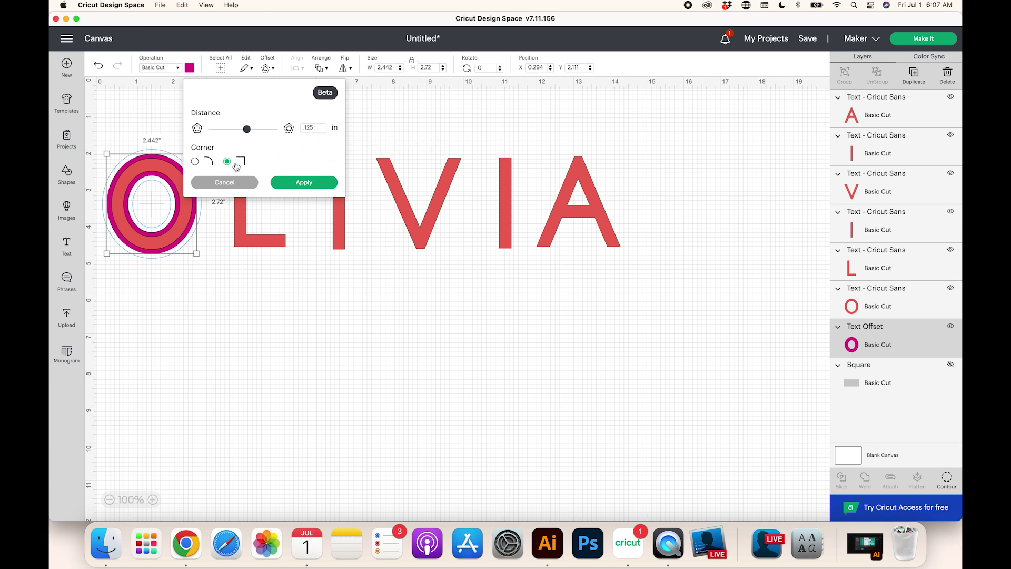
{"action": "left_click", "coordinate": [303, 183]}
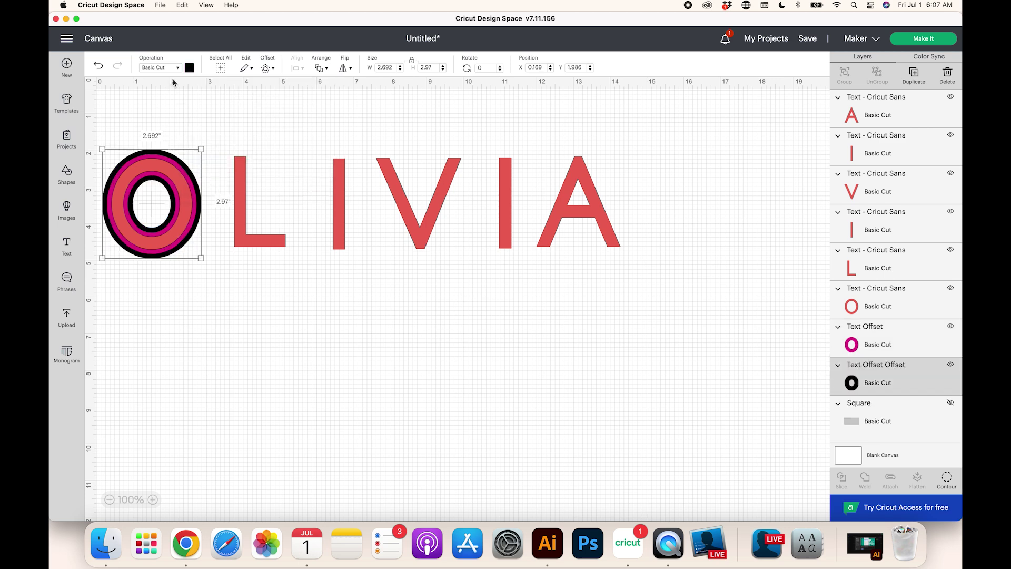
{"action": "left_click", "coordinate": [190, 68]}
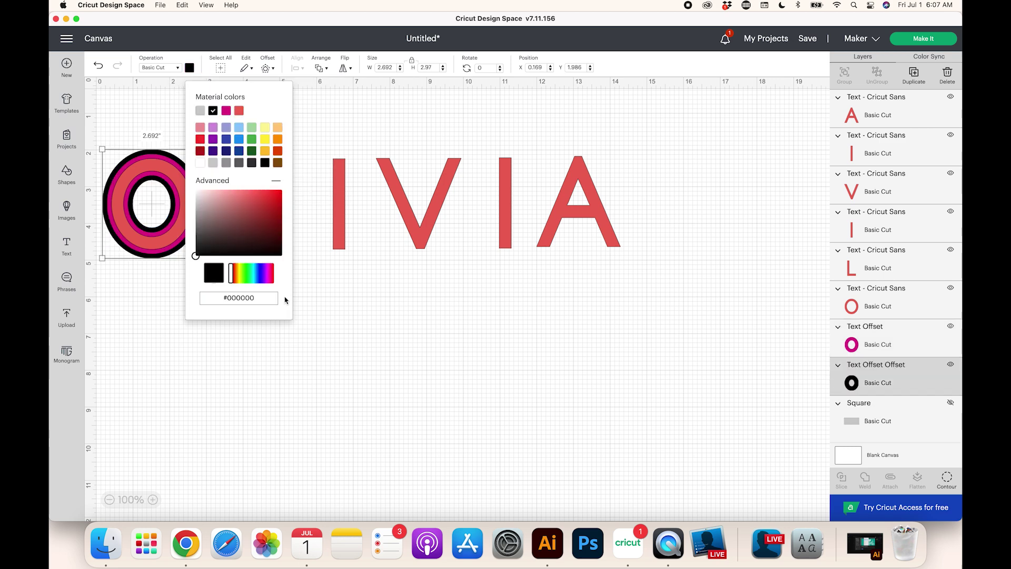
{"action": "left_click", "coordinate": [214, 129]}
{"action": "left_click", "coordinate": [308, 349]}
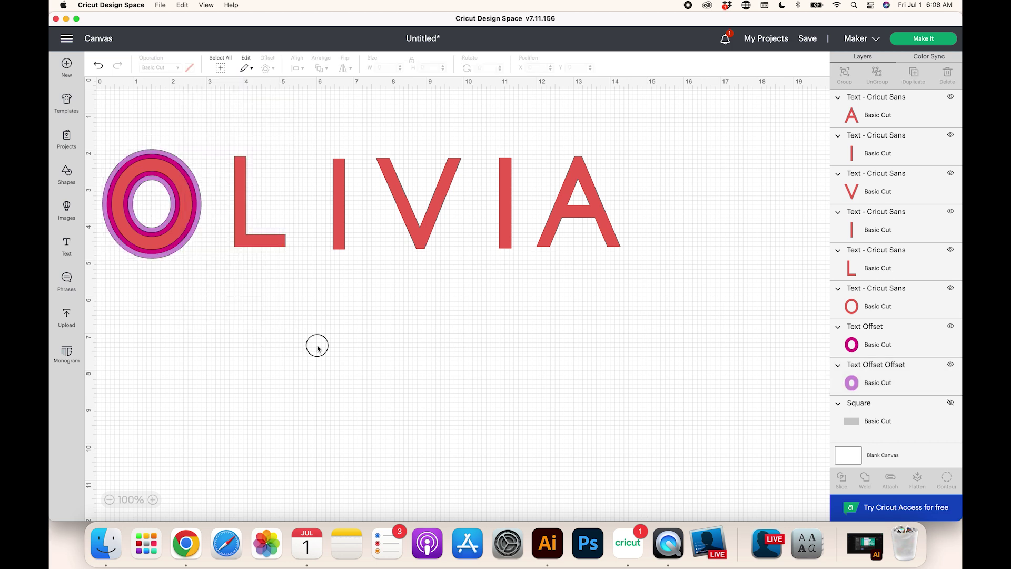
Step: Add another 0.125 in offset with square corners around the first letter's light purple offset and colour it #05a9b2
{"action": "left_click", "coordinate": [165, 258]}
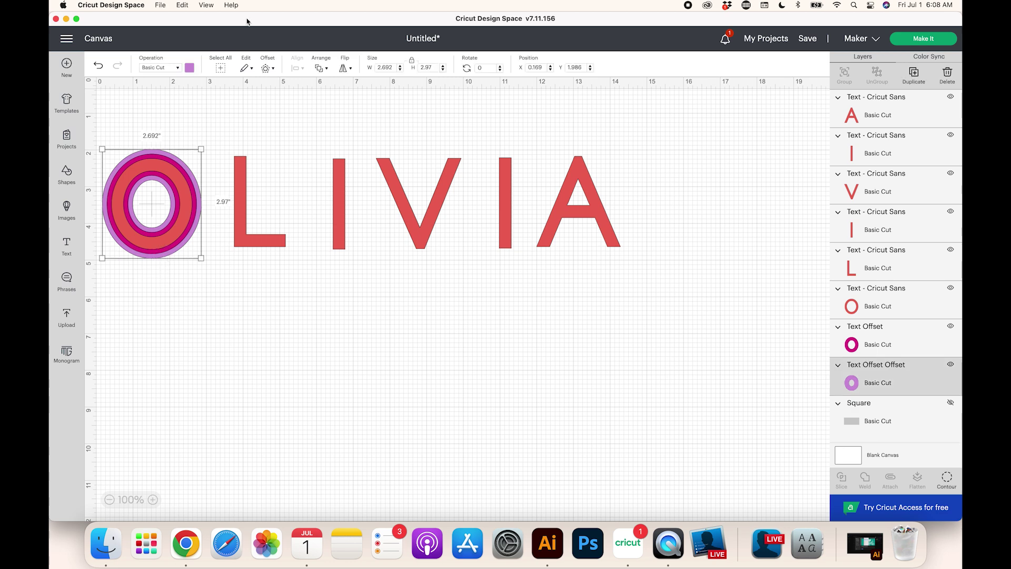
{"action": "left_click", "coordinate": [268, 71]}
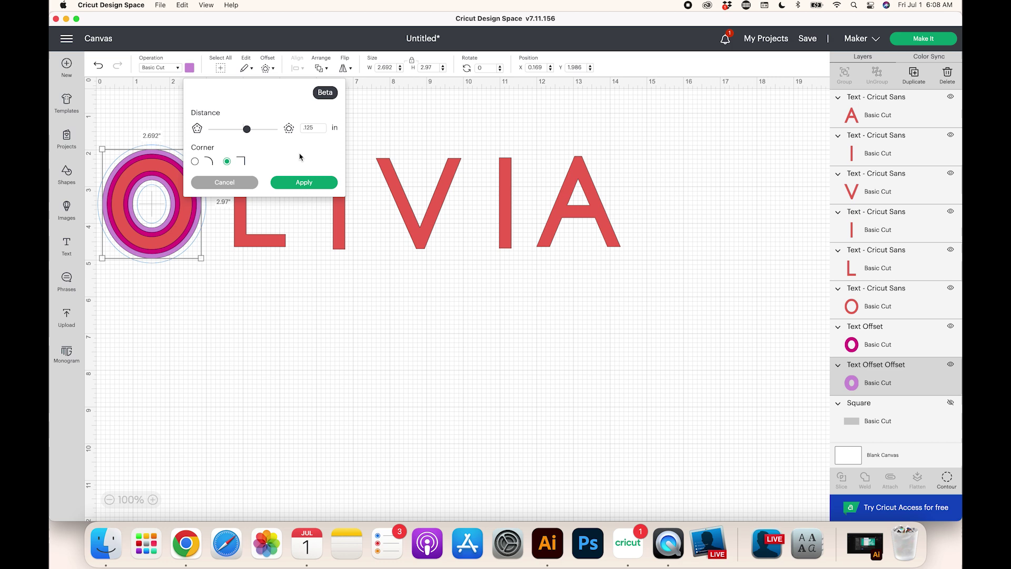
{"action": "left_click", "coordinate": [304, 182]}
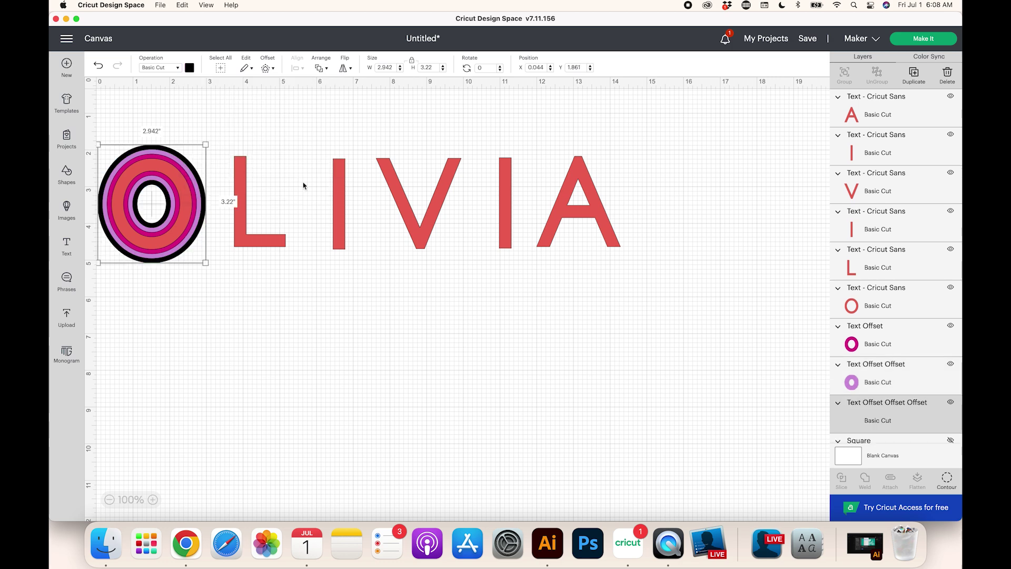
{"action": "left_click", "coordinate": [189, 67]}
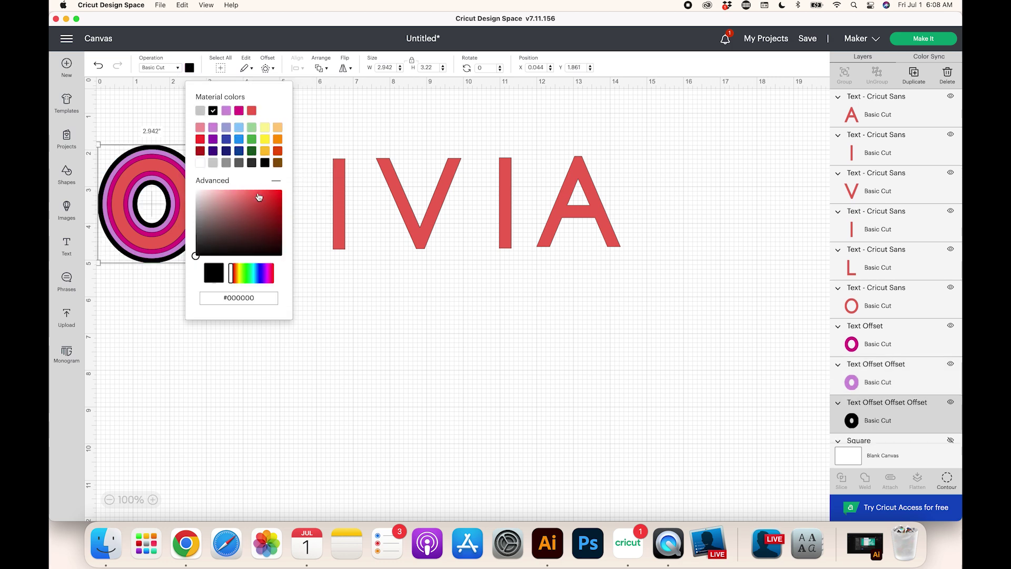
{"action": "double_click", "coordinate": [253, 300]}
{"action": "type", "text": "05a9b2"}
{"action": "left_click", "coordinate": [331, 372]}
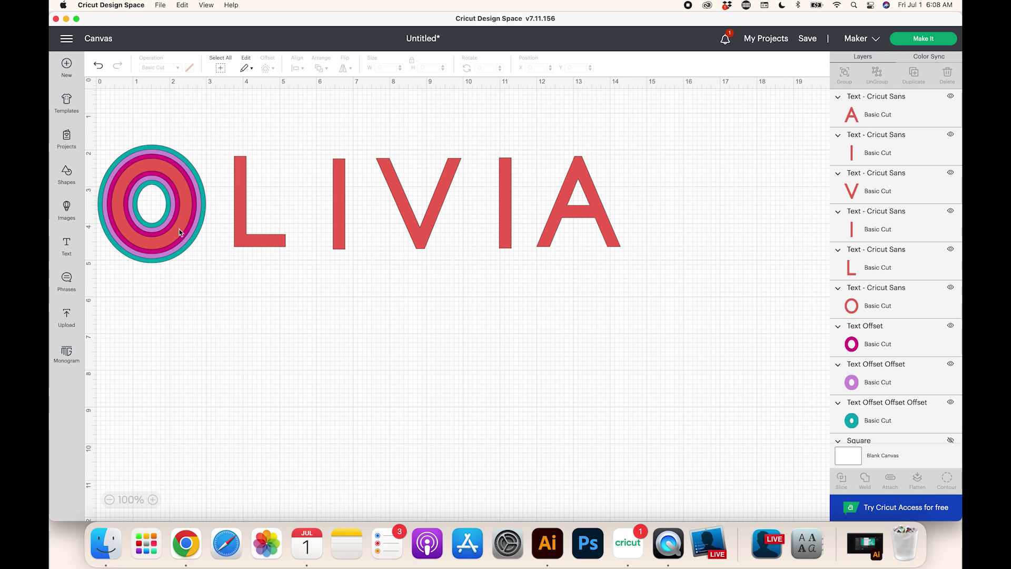
Step: Create a 0.125 in offset with square corners around the second letter, the L, and colour it #de1289
{"action": "left_click", "coordinate": [248, 239]}
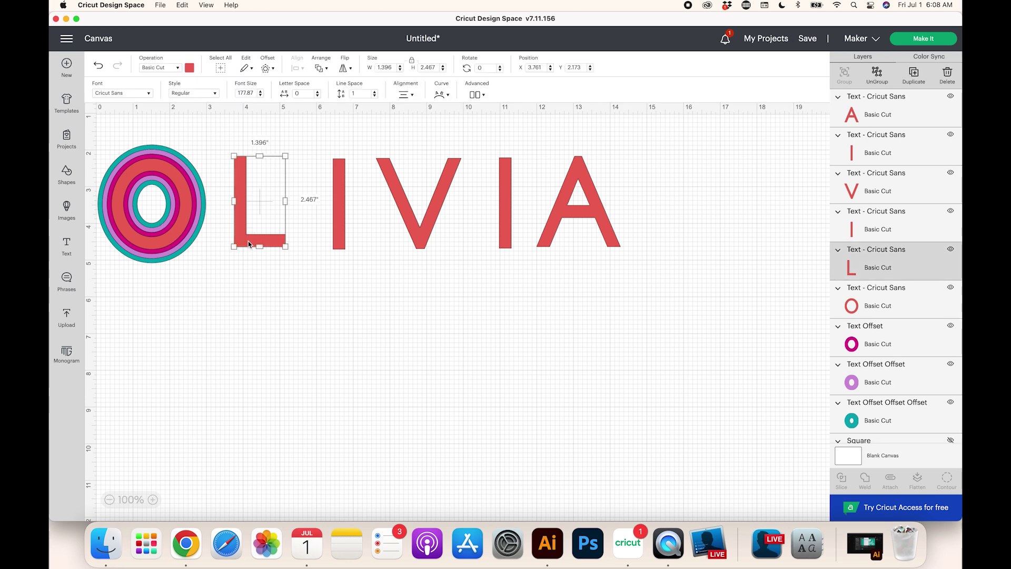
{"action": "left_click", "coordinate": [267, 68]}
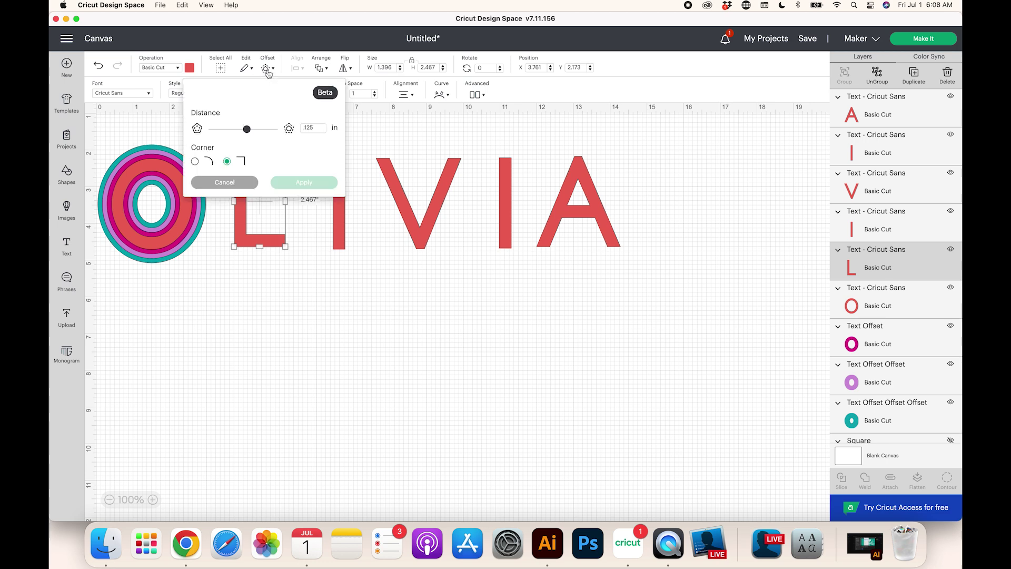
{"action": "left_click", "coordinate": [303, 182]}
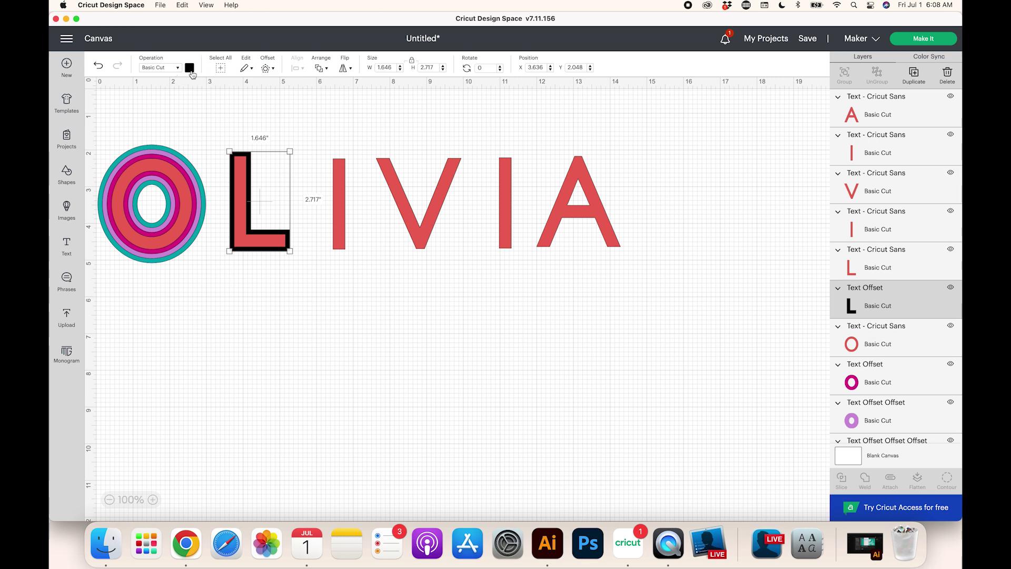
{"action": "left_click", "coordinate": [189, 68]}
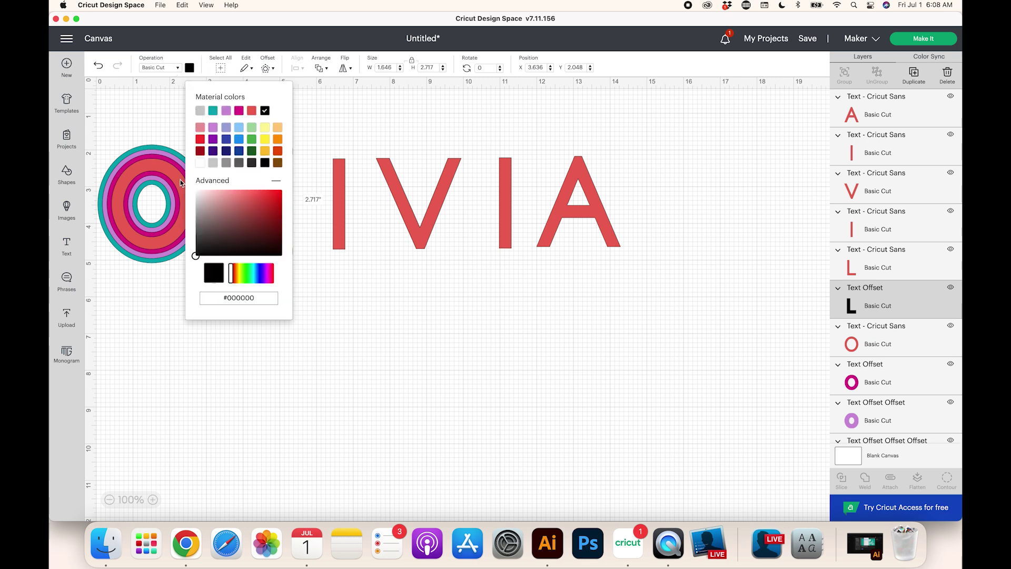
{"action": "left_click", "coordinate": [240, 114]}
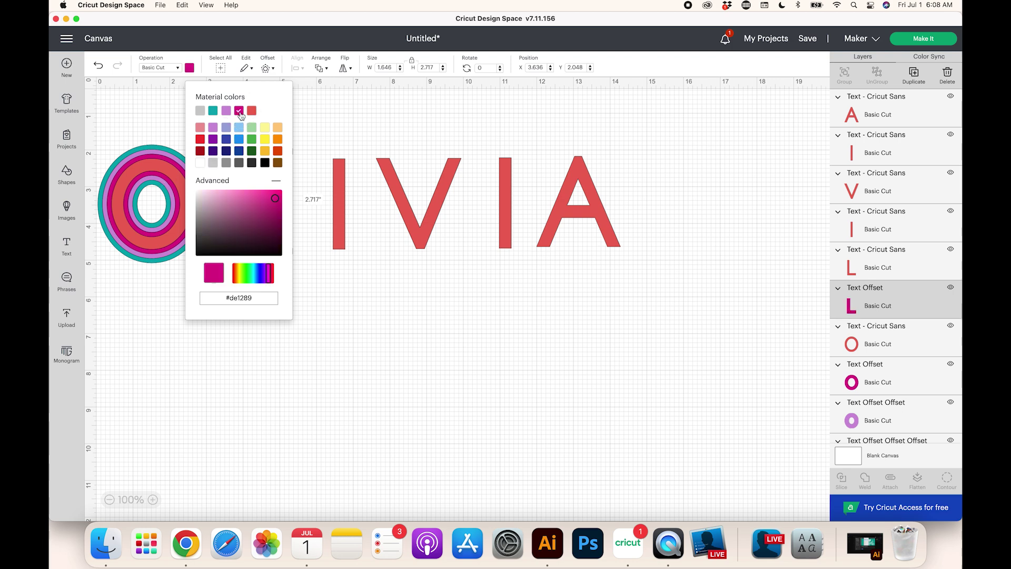
{"action": "left_click", "coordinate": [310, 304]}
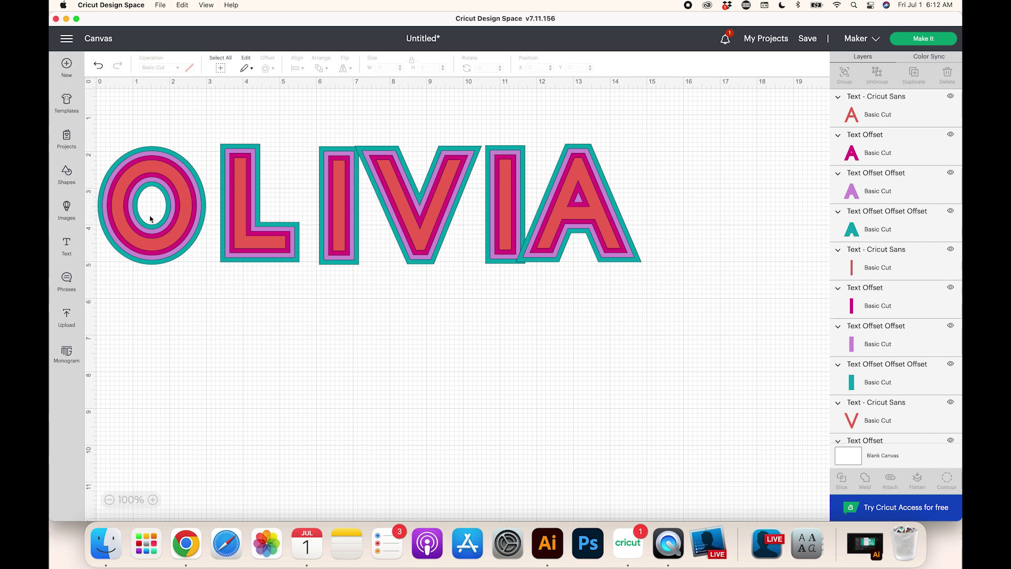
Step: Add a new text object reading CRICUT in the empty area below the name
{"action": "left_click", "coordinate": [67, 244]}
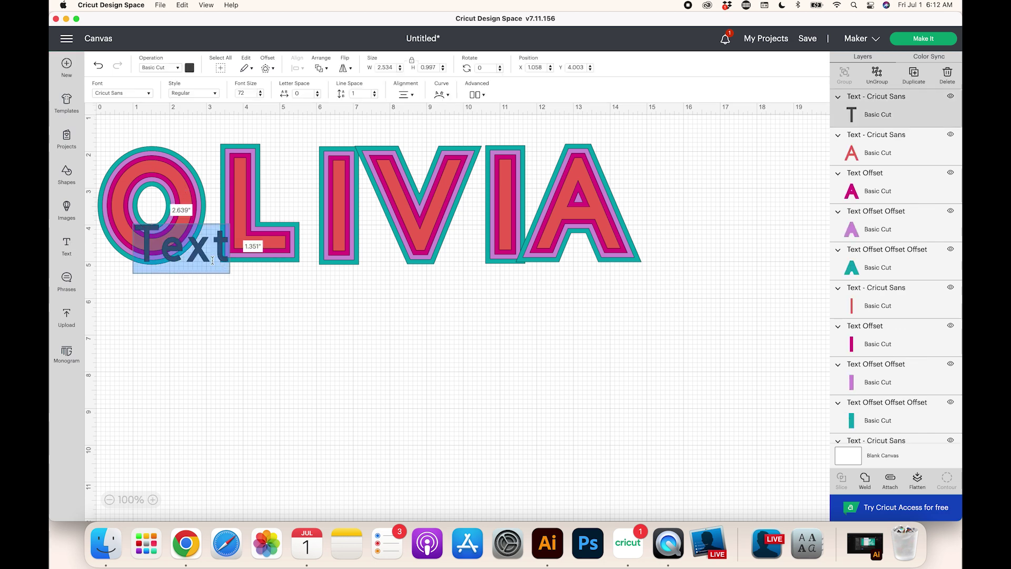
{"action": "left_click", "coordinate": [241, 307]}
{"action": "left_click_drag", "start_coordinate": [208, 267], "coordinate": [252, 388]}
{"action": "double_click", "coordinate": [258, 379]}
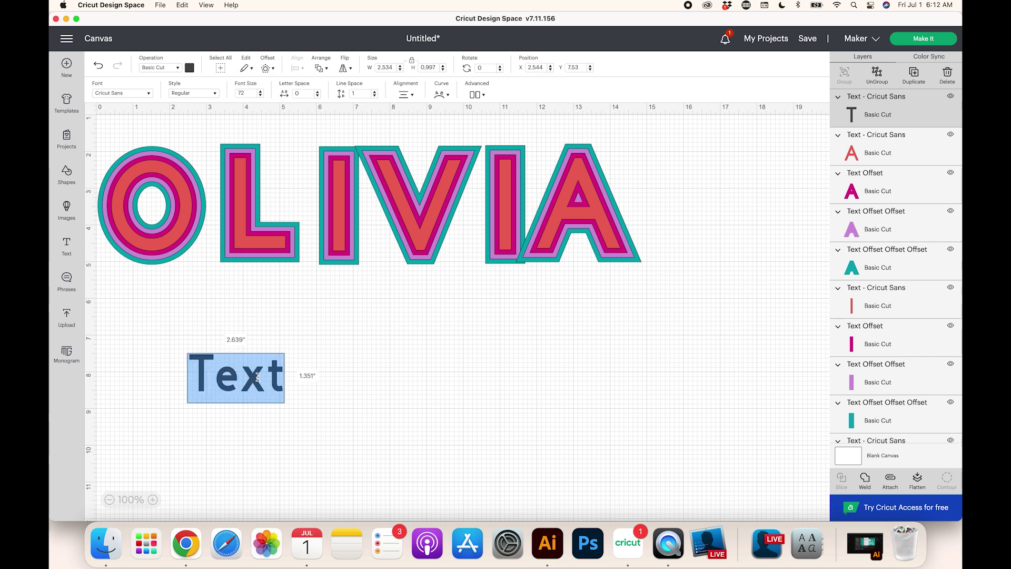
{"action": "type", "text": "CRICUT"}
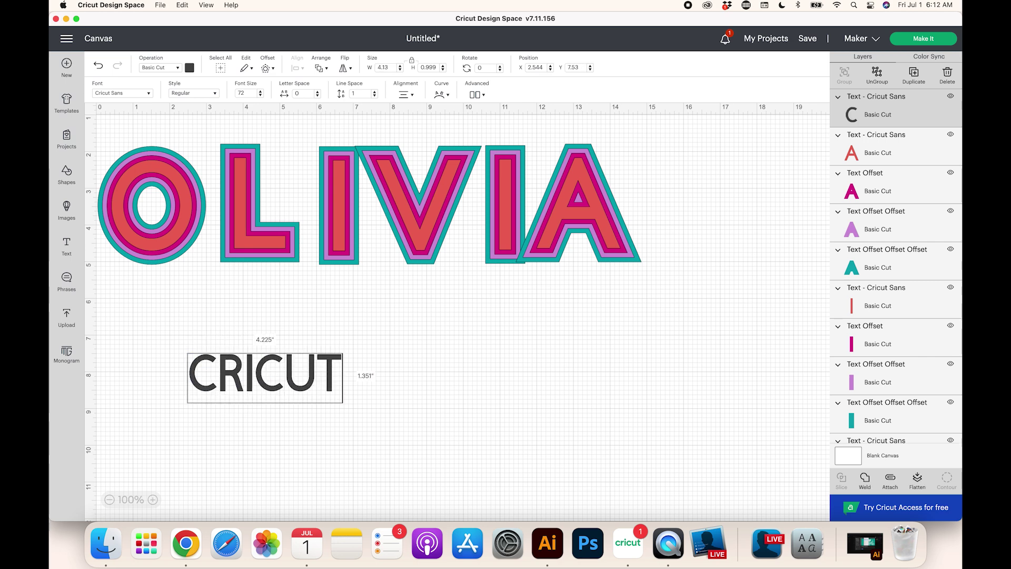
Step: Enlarge the CRICUT text to about 9.59 in wide and place it at about X 1.7, Y 6.66
{"action": "left_click", "coordinate": [354, 415]}
{"action": "left_click", "coordinate": [327, 381]}
{"action": "left_click_drag", "start_coordinate": [343, 403], "coordinate": [541, 448]}
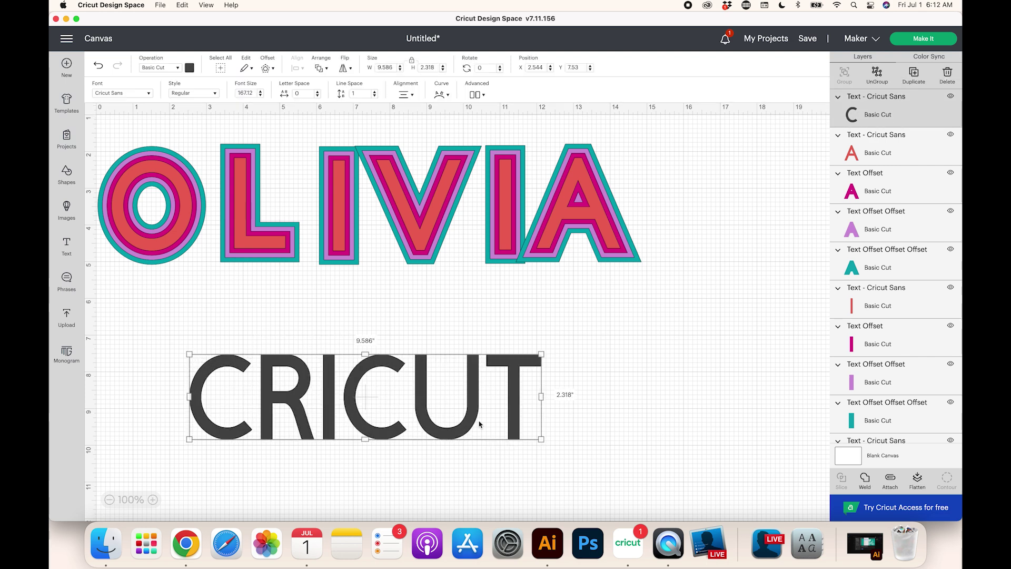
{"action": "left_click_drag", "start_coordinate": [458, 435], "coordinate": [427, 403]}
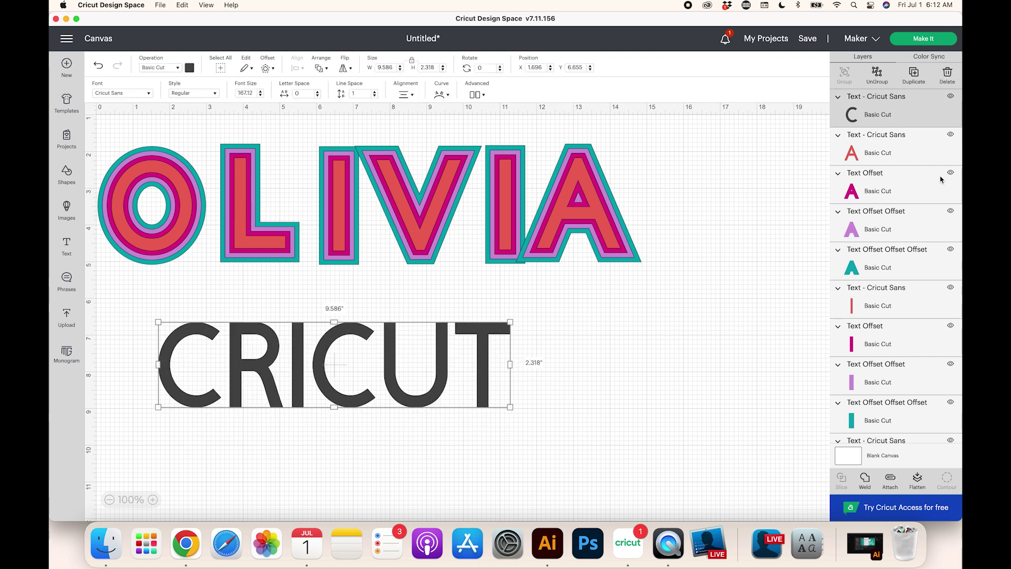
Step: Ungroup the CRICUT text and move its letters apart, widening the word to about 11.38 in
{"action": "left_click", "coordinate": [877, 74]}
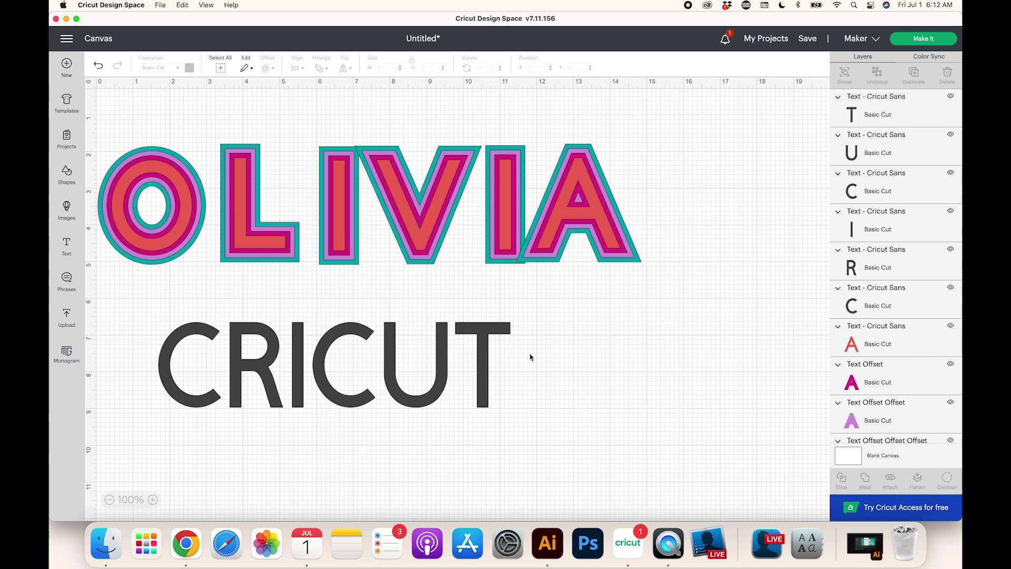
{"action": "left_click_drag", "start_coordinate": [486, 387], "coordinate": [552, 388]}
{"action": "left_click_drag", "start_coordinate": [440, 393], "coordinate": [490, 394]}
{"action": "left_click_drag", "start_coordinate": [374, 402], "coordinate": [411, 403]}
{"action": "left_click_drag", "start_coordinate": [298, 406], "coordinate": [271, 393]}
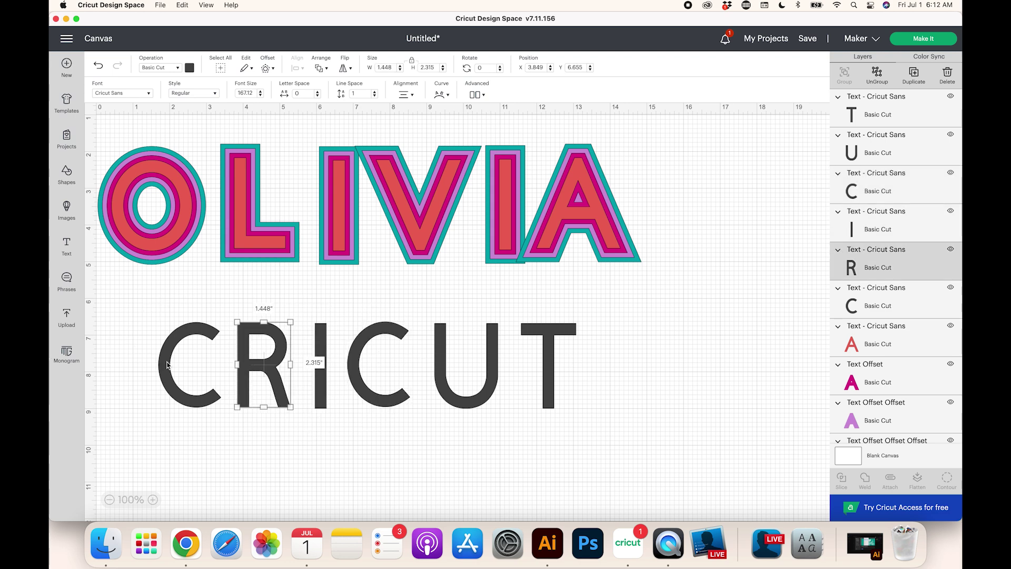
Step: Create separate, unwelded 0.125 in offsets with square corners around all the CRICUT letters at once
{"action": "left_click_drag", "start_coordinate": [139, 307], "coordinate": [579, 436]}
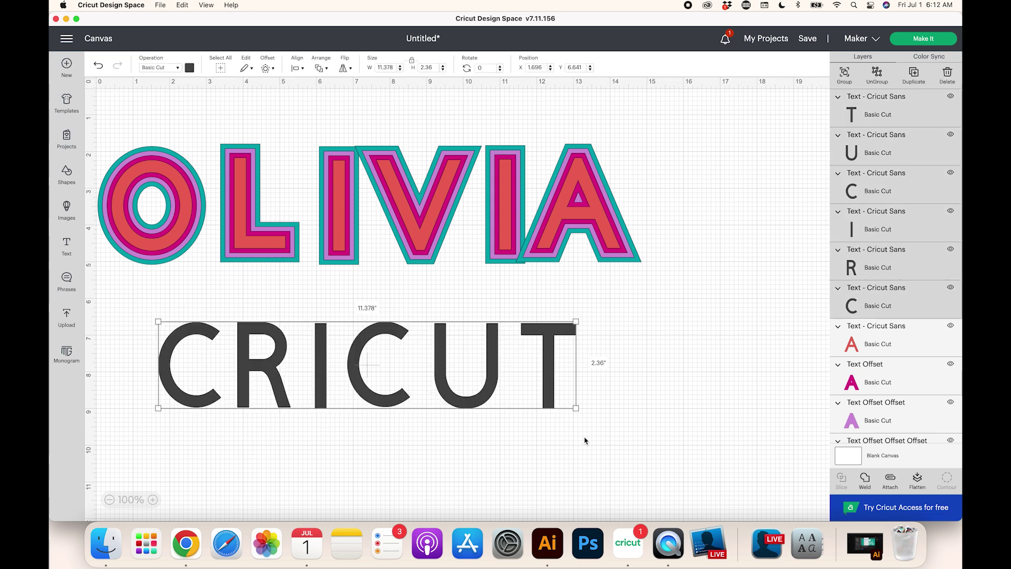
{"action": "left_click", "coordinate": [266, 69]}
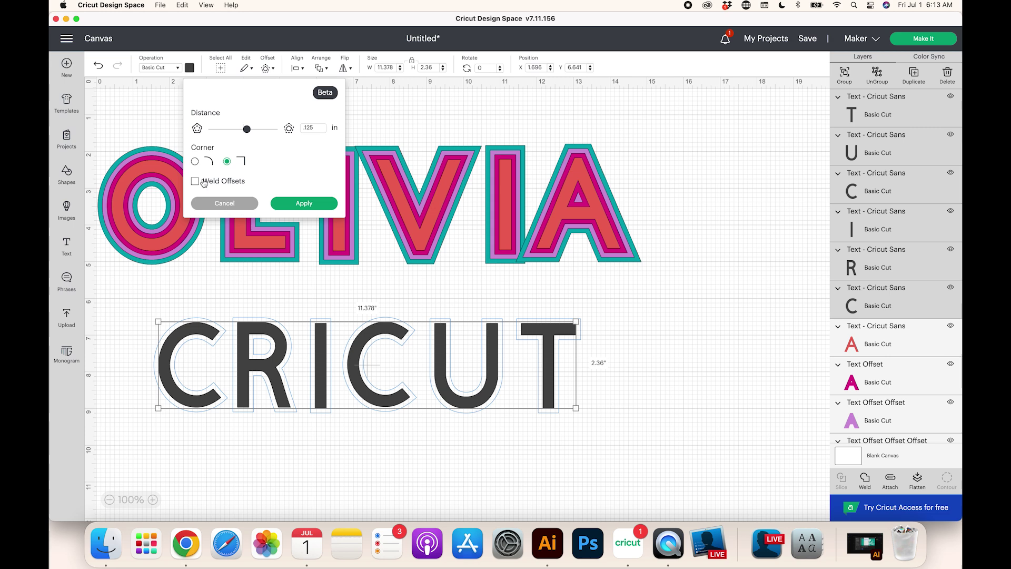
{"action": "left_click", "coordinate": [316, 206]}
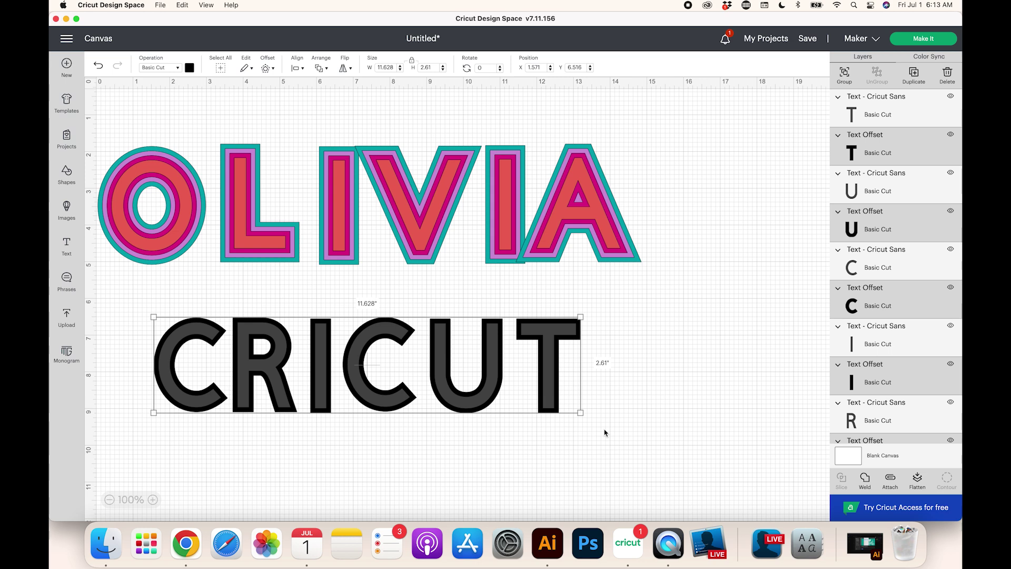
{"action": "left_click", "coordinate": [614, 432]}
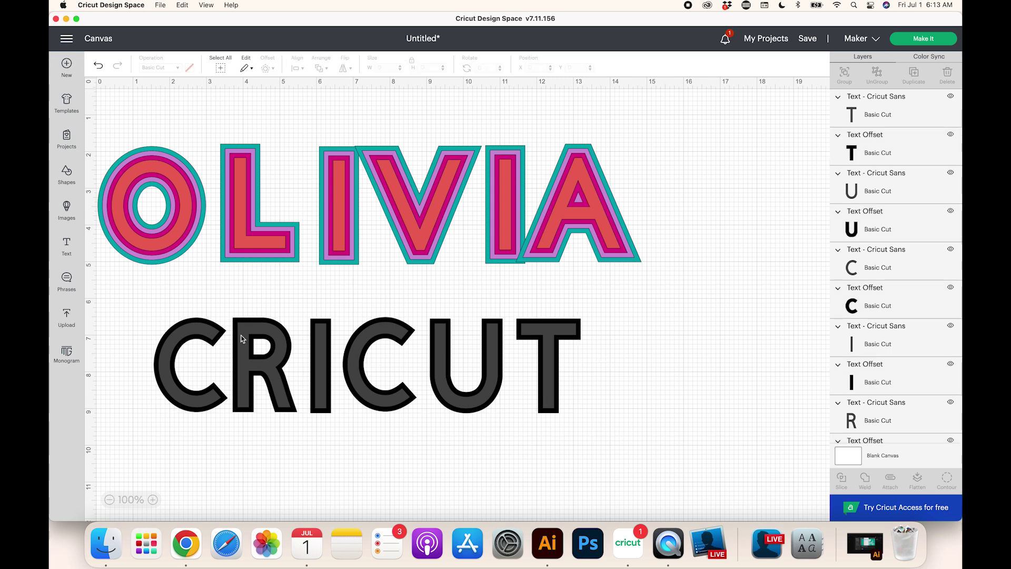
Step: Select only the six offset shapes of CRICUT and create unwelded 0.125 in offsets with square corners around them
{"action": "left_click", "coordinate": [222, 331]}
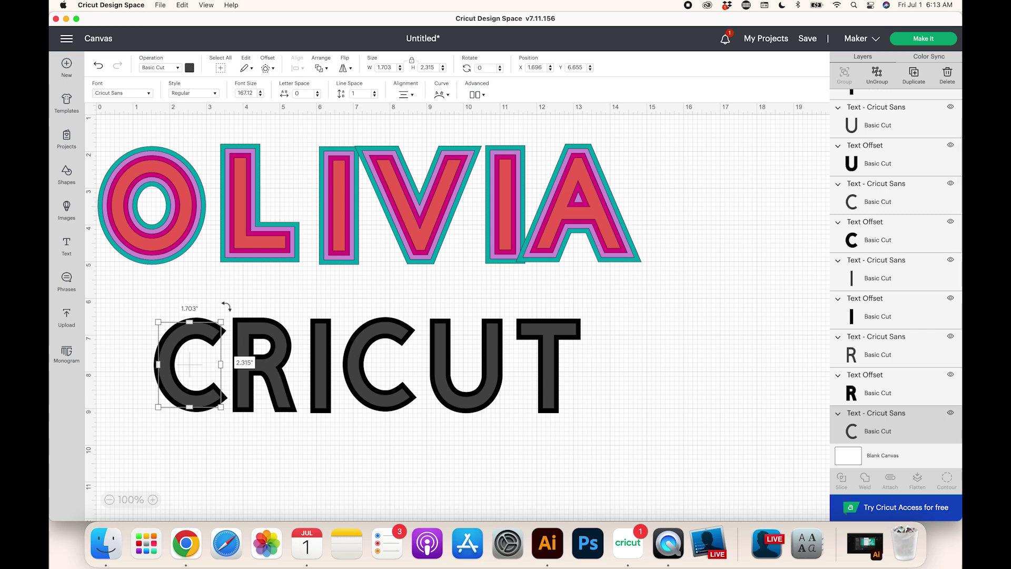
{"action": "left_click", "coordinate": [221, 319]}
{"action": "left_click", "coordinate": [221, 327]}
{"action": "left_click", "coordinate": [211, 324]}
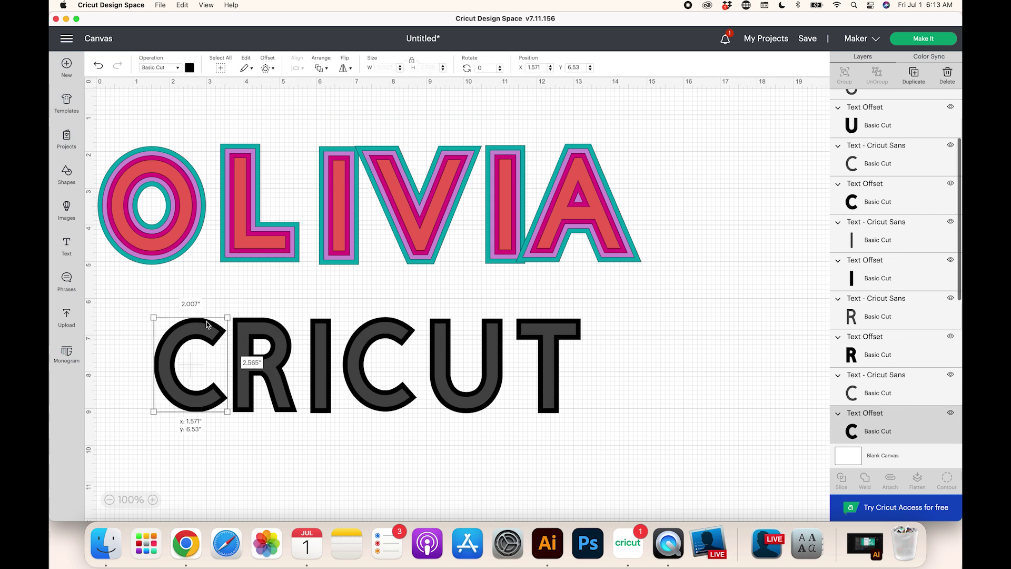
{"action": "left_click", "coordinate": [266, 322], "text": "shift"}
{"action": "left_click", "coordinate": [331, 322], "text": "shift"}
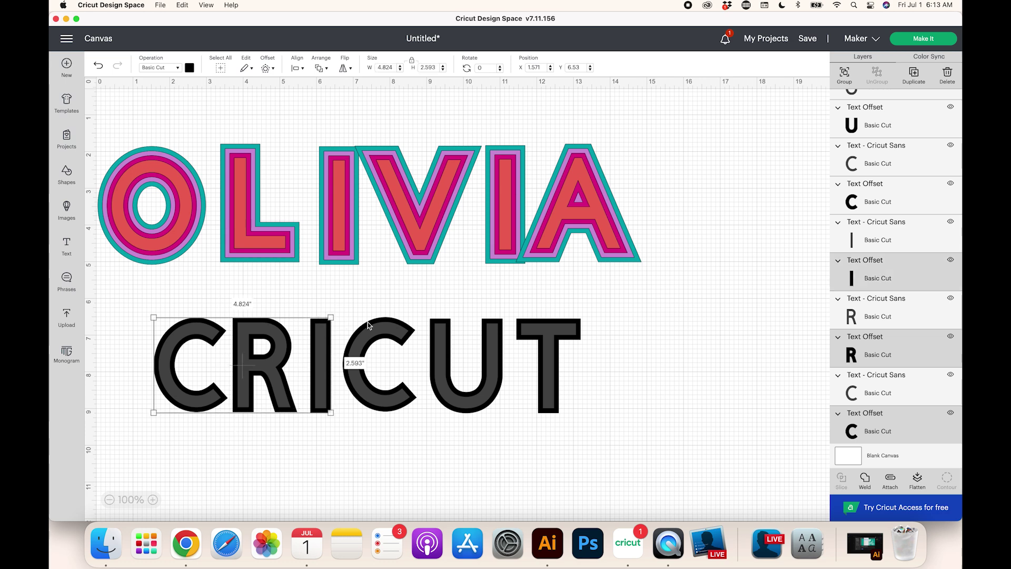
{"action": "left_click", "coordinate": [400, 324], "text": "shift"}
{"action": "left_click", "coordinate": [493, 325], "text": "shift"}
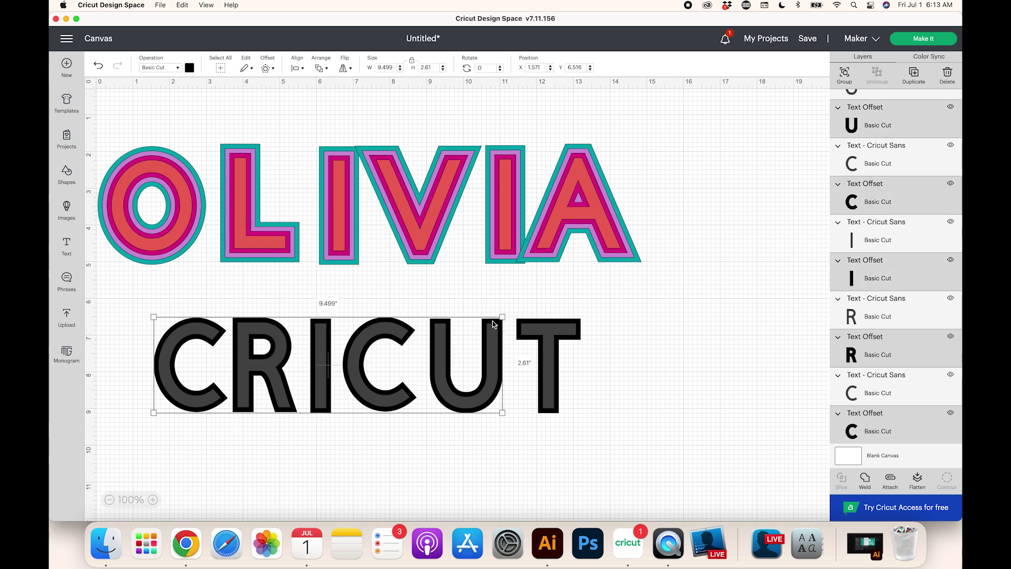
{"action": "left_click", "coordinate": [544, 325], "text": "shift"}
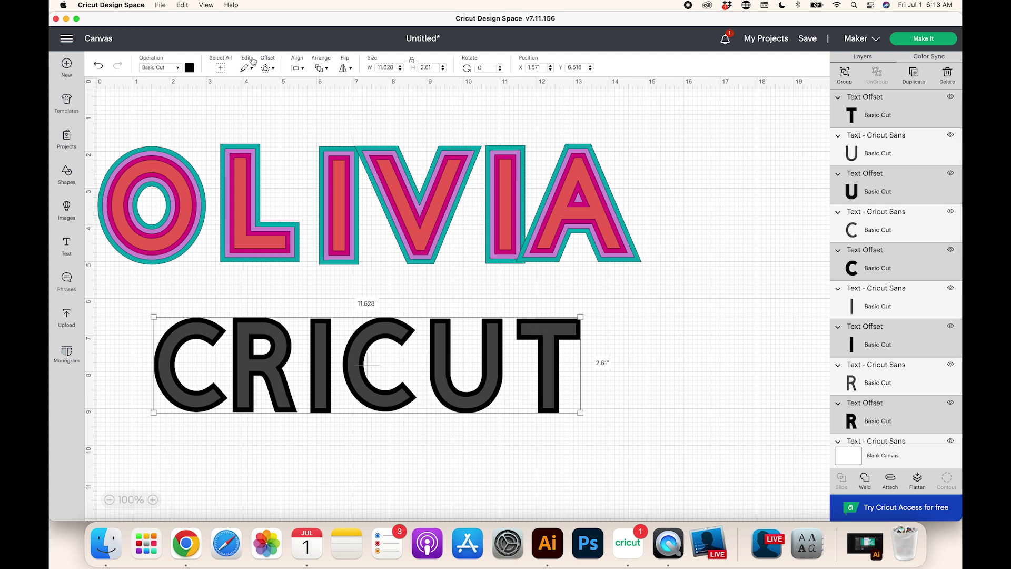
{"action": "left_click", "coordinate": [267, 68]}
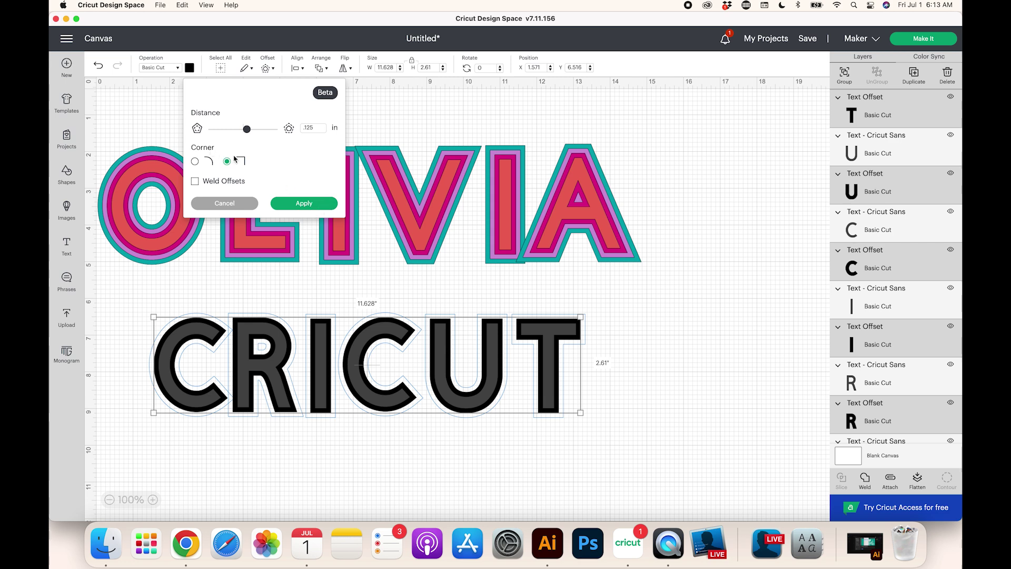
{"action": "left_click", "coordinate": [302, 200]}
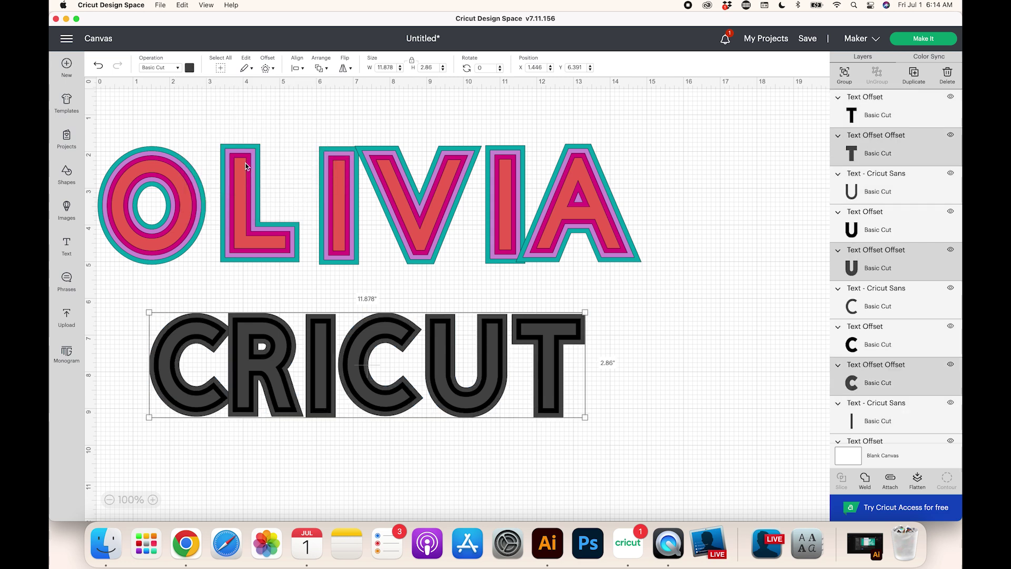
Step: Delete all the CRICUT letters together with both of their offset layers
{"action": "left_click", "coordinate": [691, 386]}
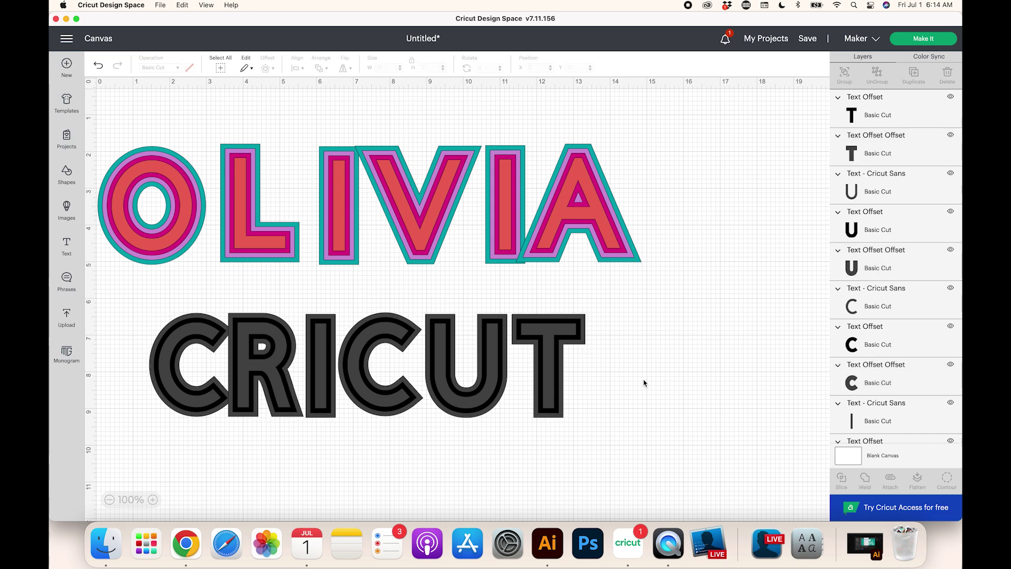
{"action": "left_click_drag", "start_coordinate": [150, 298], "coordinate": [726, 478]}
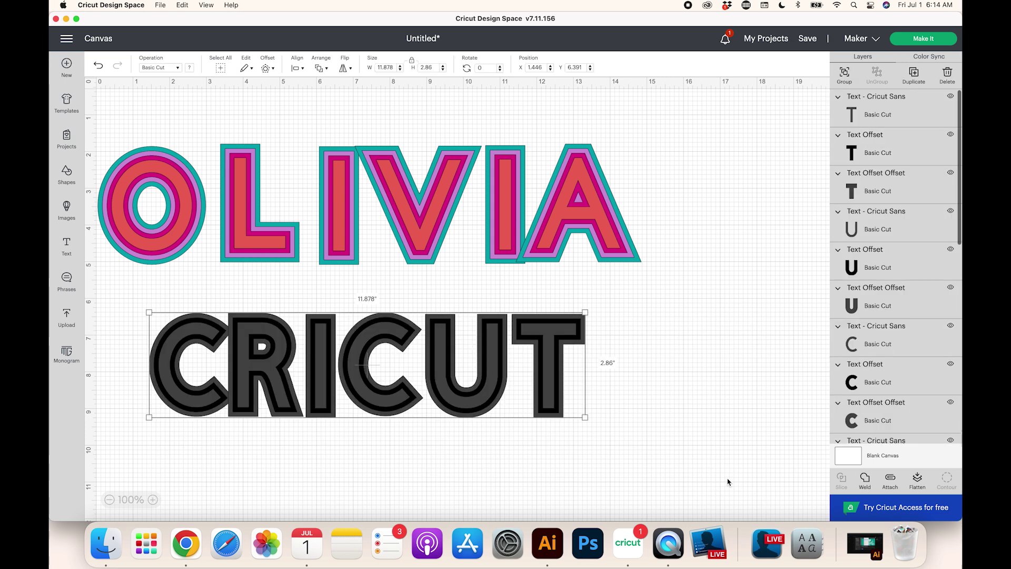
{"action": "key", "text": "Delete"}
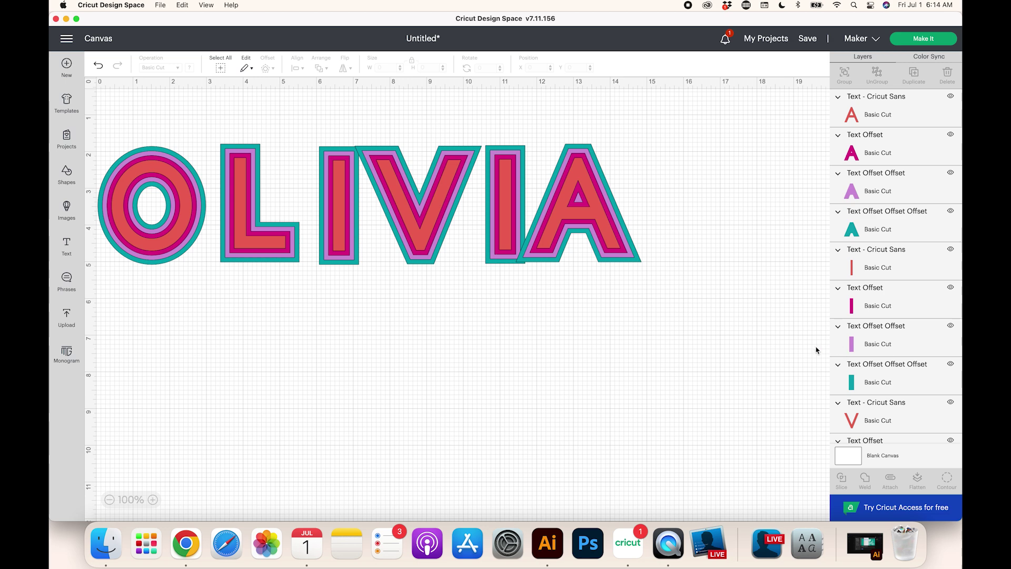
Step: Show the hidden grey square, shift it to about X 0.292, Y 0.583 behind the layered name, and hide it again
{"action": "scroll", "coordinate": [916, 405], "scroll_direction": "down", "scroll_amount": 15}
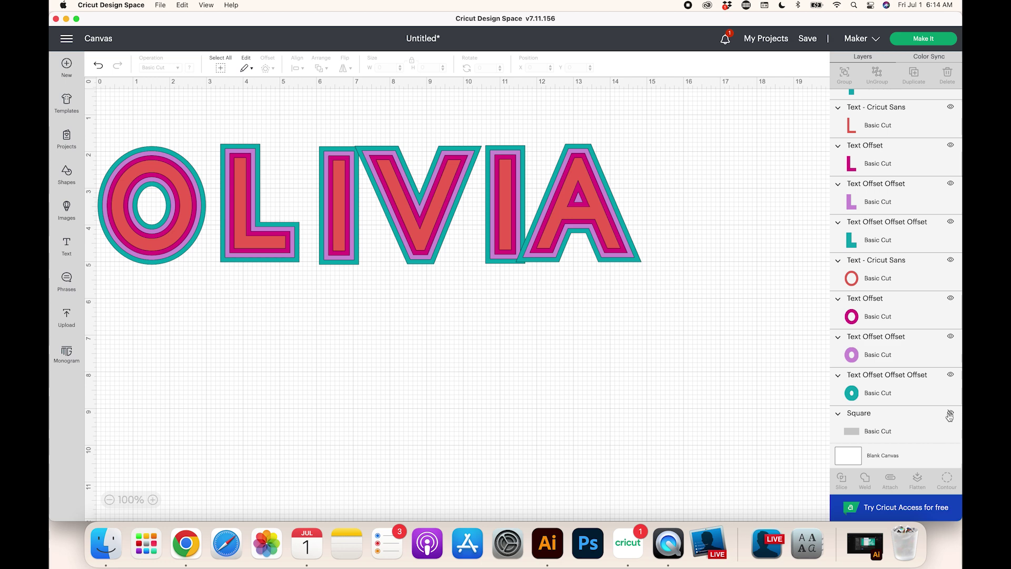
{"action": "left_click", "coordinate": [950, 414]}
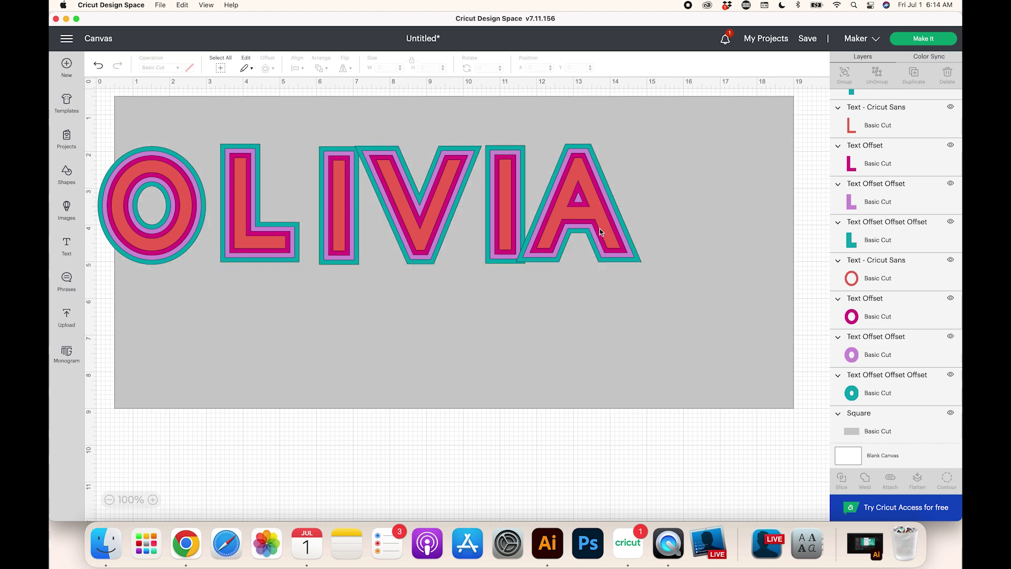
{"action": "mouse_move", "coordinate": [548, 137]}
{"action": "left_mouse_down"}
{"action": "mouse_move", "coordinate": [654, 264]}
{"action": "mouse_move", "coordinate": [564, 131]}
{"action": "mouse_move", "coordinate": [530, 139]}
{"action": "mouse_move", "coordinate": [540, 139]}
{"action": "left_mouse_up"}
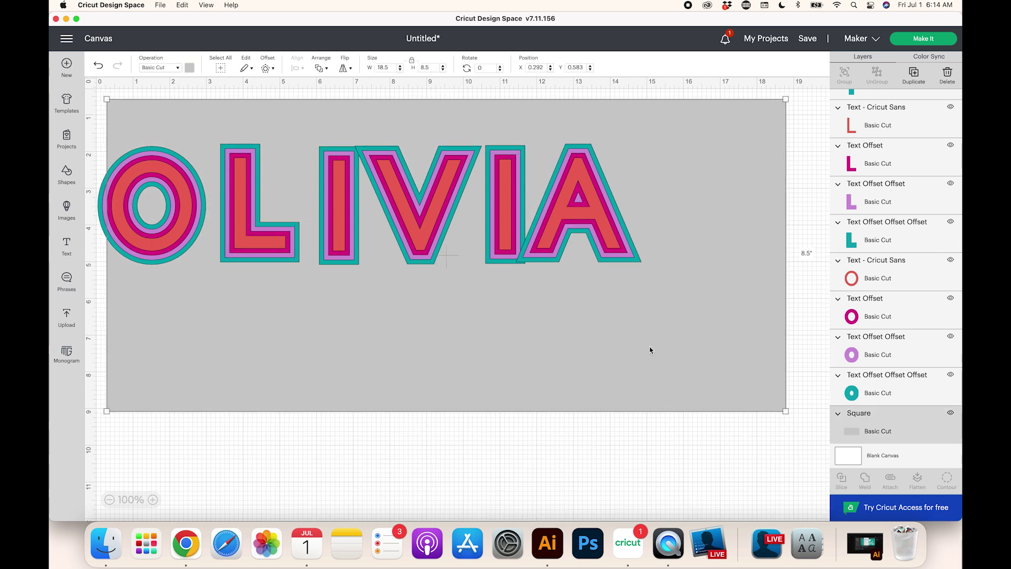
{"action": "left_click", "coordinate": [680, 441]}
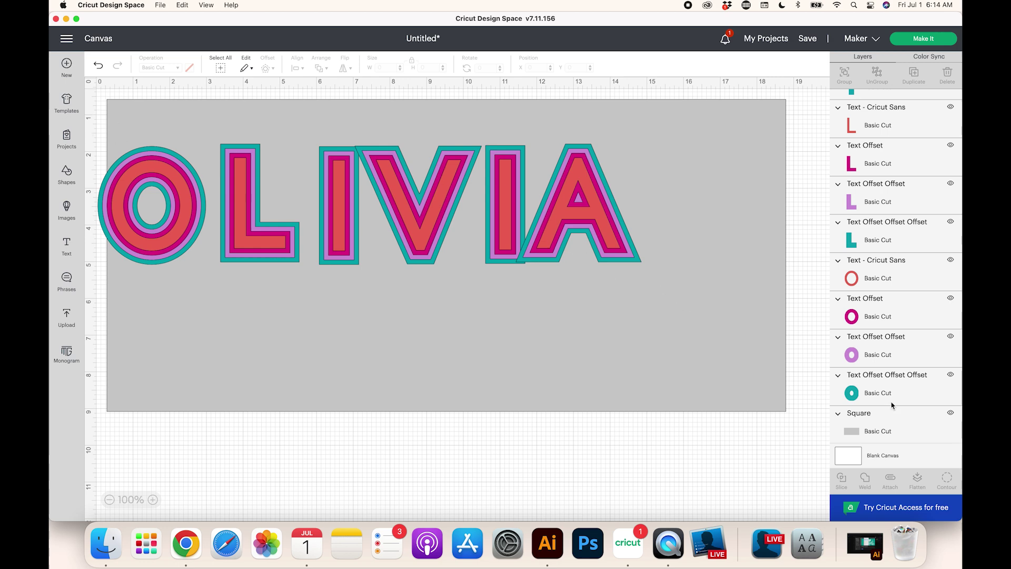
{"action": "left_click", "coordinate": [951, 415]}
Step: Enlarge all layers of the name proportionally to about 17.5 in wide
{"action": "left_click_drag", "start_coordinate": [97, 130], "coordinate": [693, 314]}
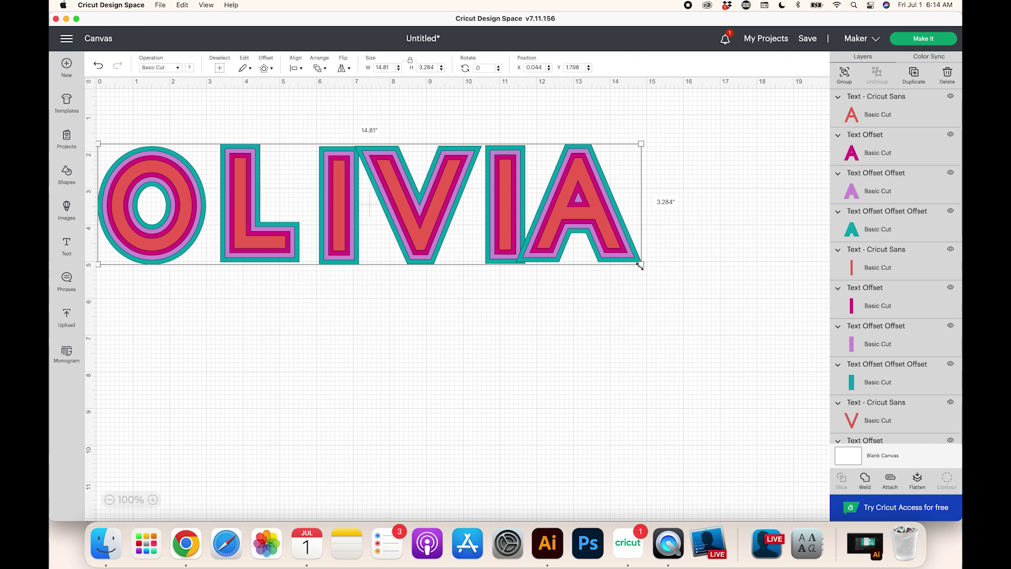
{"action": "left_click_drag", "start_coordinate": [640, 266], "coordinate": [684, 291]}
{"action": "left_click", "coordinate": [673, 318]}
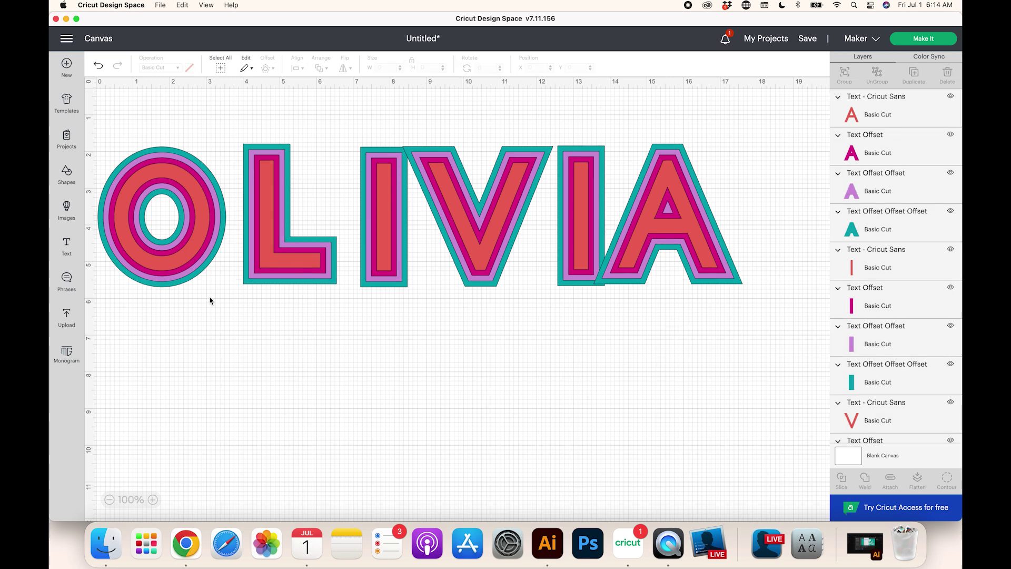
Step: Move the layered O and L down to a common baseline and bring the L closer to the O
{"action": "left_click_drag", "start_coordinate": [113, 137], "coordinate": [219, 309]}
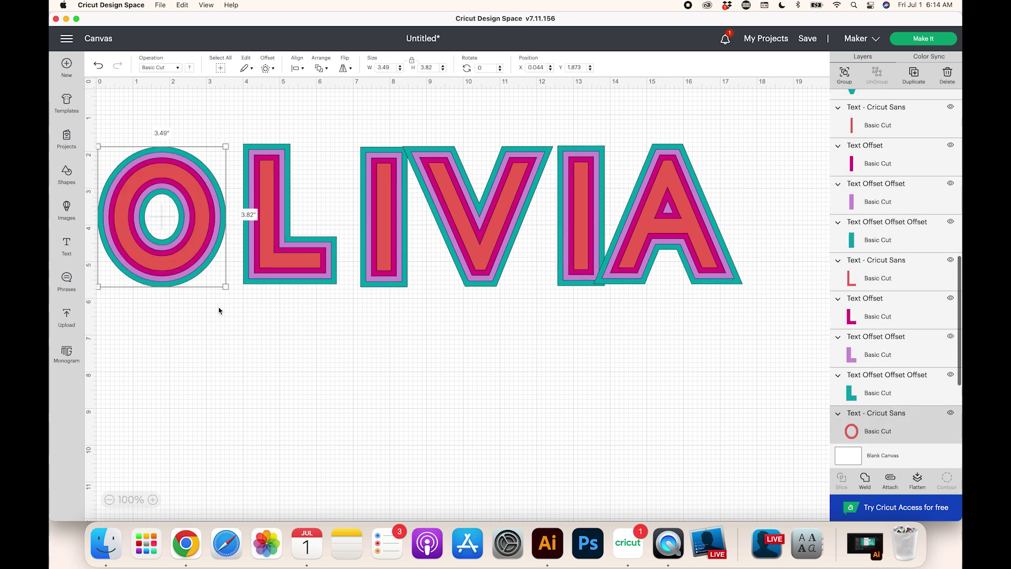
{"action": "left_click_drag", "start_coordinate": [187, 270], "coordinate": [189, 280]}
{"action": "left_click", "coordinate": [236, 135]}
{"action": "left_click_drag", "start_coordinate": [236, 135], "coordinate": [309, 293]}
{"action": "left_click_drag", "start_coordinate": [345, 125], "coordinate": [402, 302]}
{"action": "left_click", "coordinate": [388, 318]}
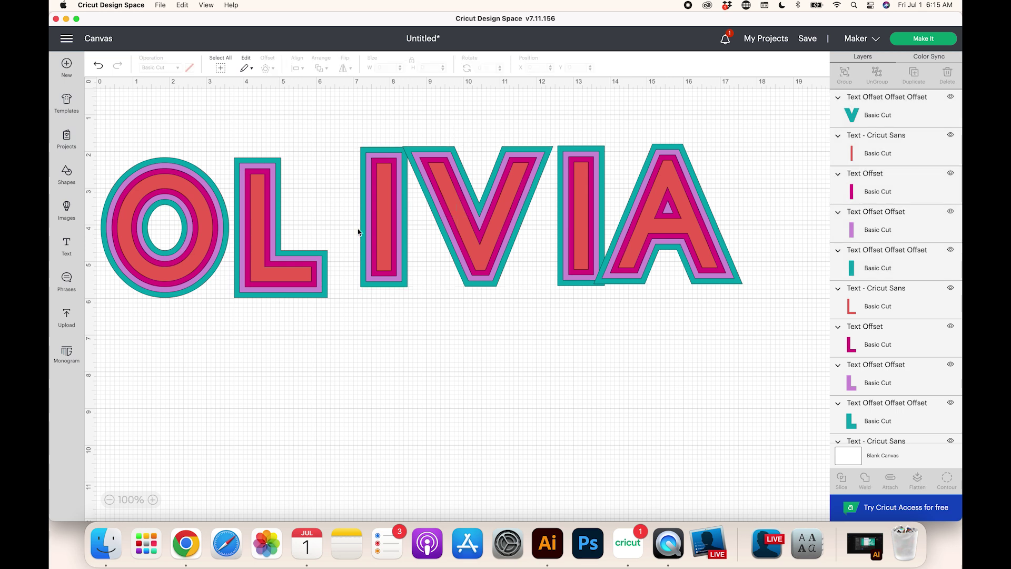
Step: Move the layered I, V, I and A level with the L, leaving small separate gaps between the letters
{"action": "left_click_drag", "start_coordinate": [350, 137], "coordinate": [363, 280]}
{"action": "left_click_drag", "start_coordinate": [401, 131], "coordinate": [508, 236]}
{"action": "left_click_drag", "start_coordinate": [479, 275], "coordinate": [464, 288]}
{"action": "left_click", "coordinate": [535, 135]}
{"action": "left_click_drag", "start_coordinate": [535, 136], "coordinate": [553, 294]}
{"action": "left_click", "coordinate": [626, 127]}
{"action": "left_click_drag", "start_coordinate": [626, 127], "coordinate": [753, 303]}
{"action": "left_click_drag", "start_coordinate": [684, 271], "coordinate": [693, 285]}
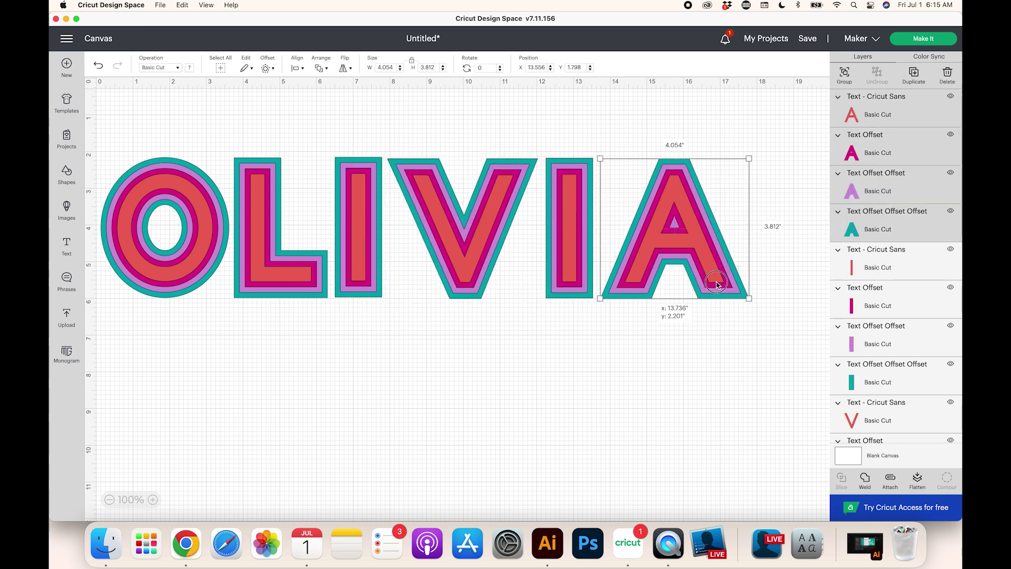
{"action": "left_click", "coordinate": [317, 304]}
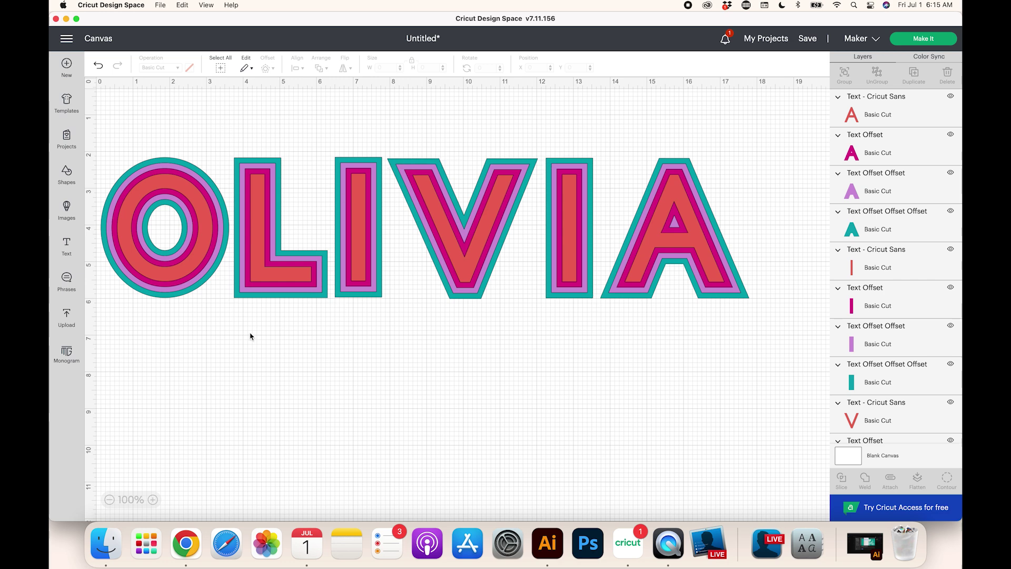
Step: Show the grey square again and move it to X 0, Y 0.25 behind the name
{"action": "scroll", "coordinate": [948, 420], "scroll_direction": "down", "scroll_amount": 15}
{"action": "left_click", "coordinate": [950, 413]}
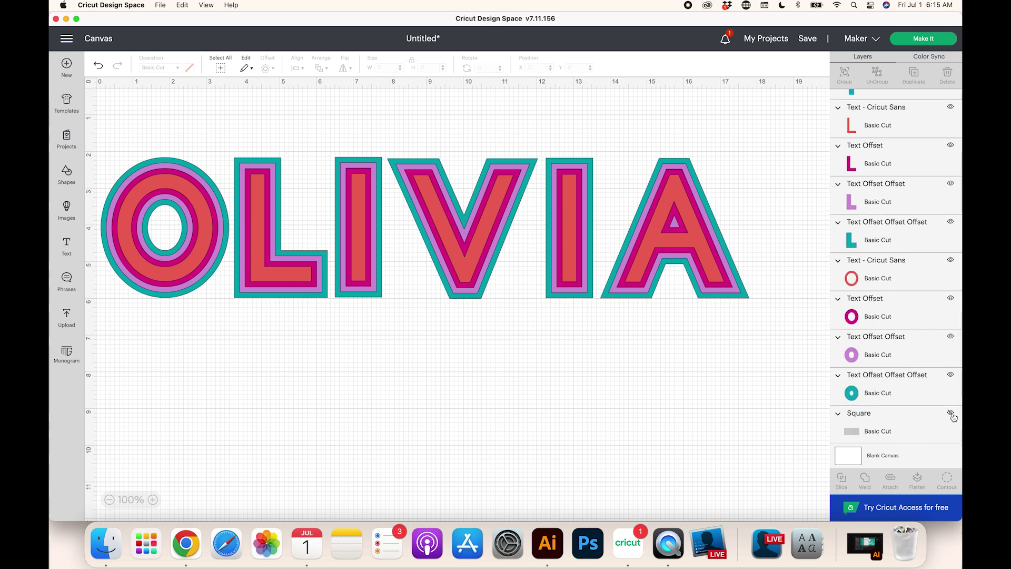
{"action": "left_click", "coordinate": [684, 388]}
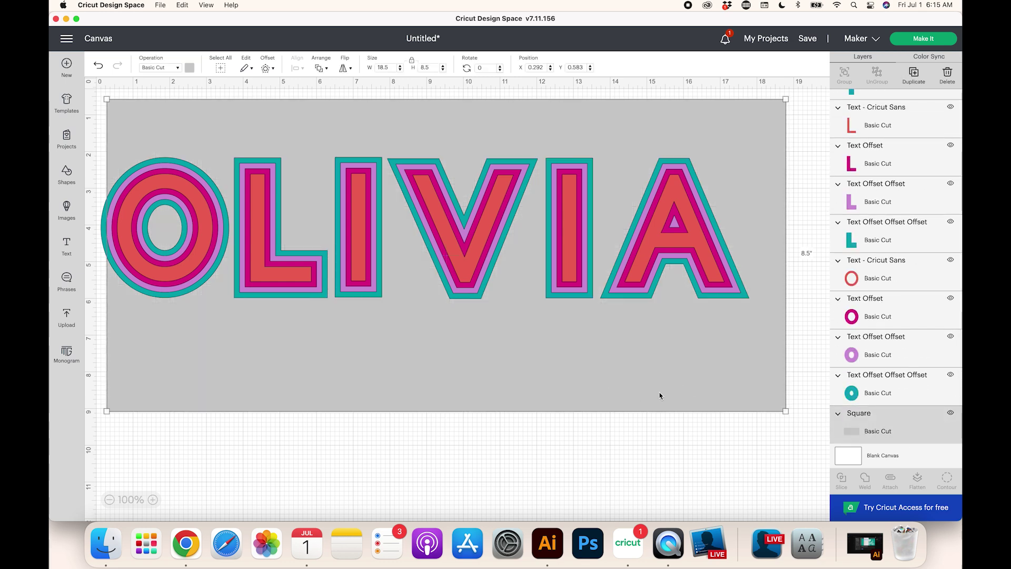
{"action": "left_click_drag", "start_coordinate": [659, 395], "coordinate": [636, 377]}
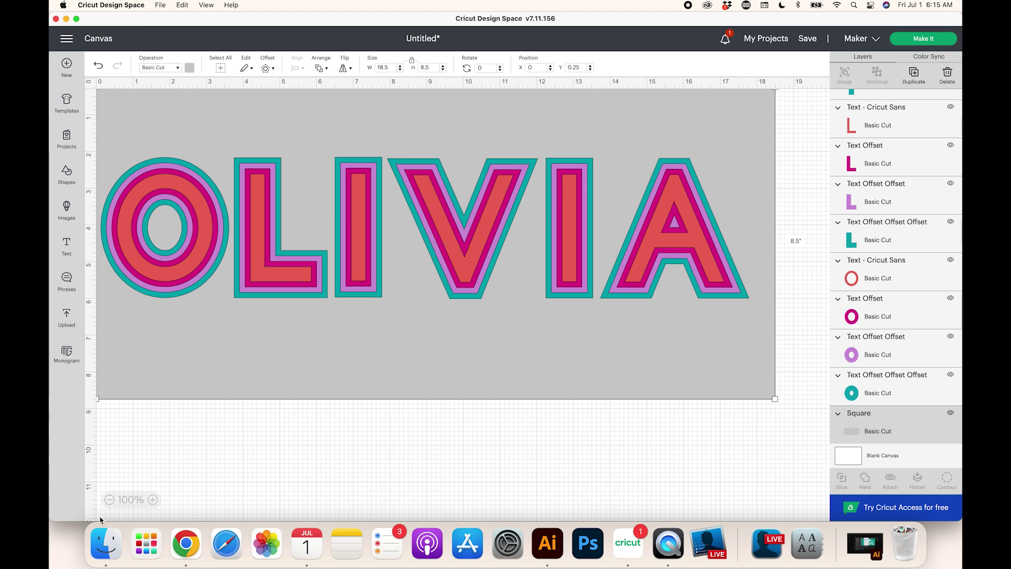
Step: Move the name and grey square together farther onto the canvas, centre the square behind the letters at about X 1.722, Y 1.333, and hide it
{"action": "left_click", "coordinate": [109, 499]}
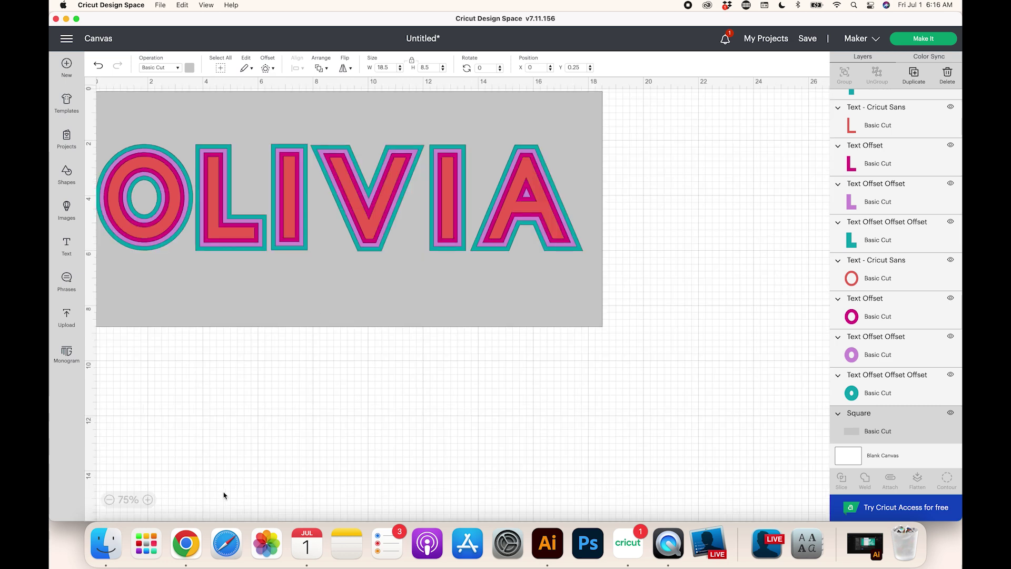
{"action": "left_click", "coordinate": [108, 94]}
{"action": "left_click_drag", "start_coordinate": [108, 94], "coordinate": [617, 368]}
{"action": "left_click_drag", "start_coordinate": [535, 317], "coordinate": [541, 337]}
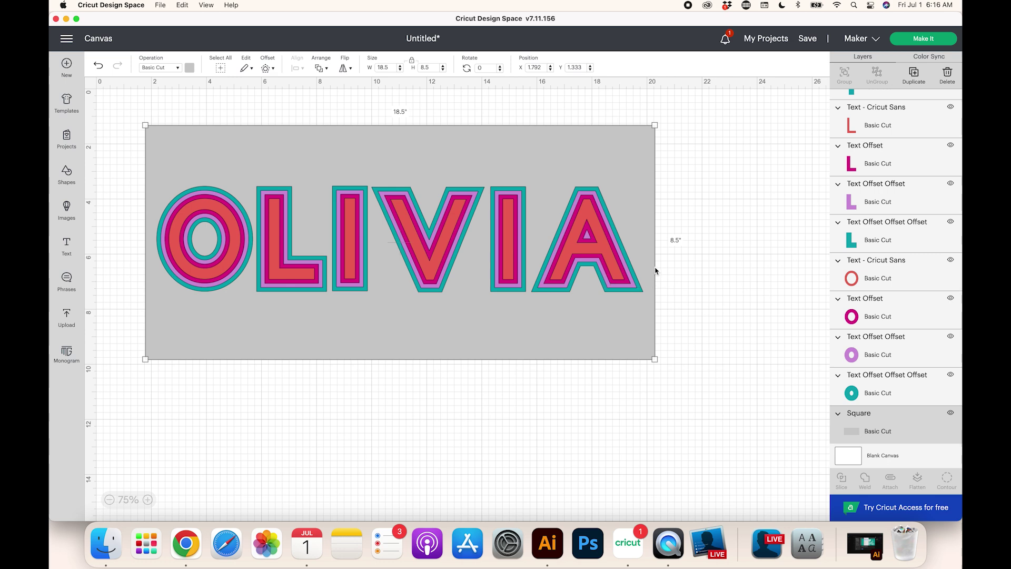
{"action": "left_click_drag", "start_coordinate": [644, 204], "coordinate": [642, 205]}
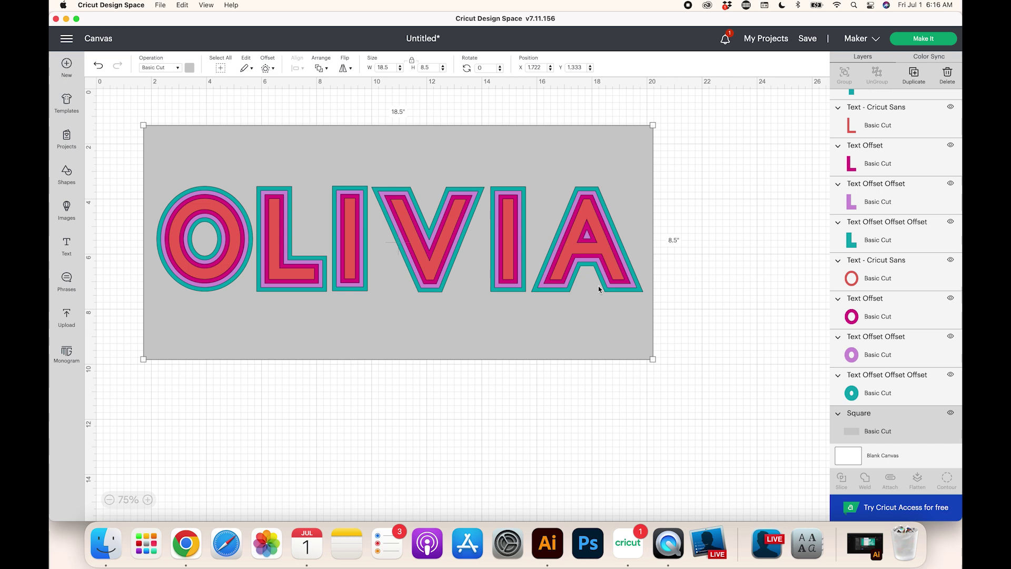
{"action": "left_click", "coordinate": [952, 414]}
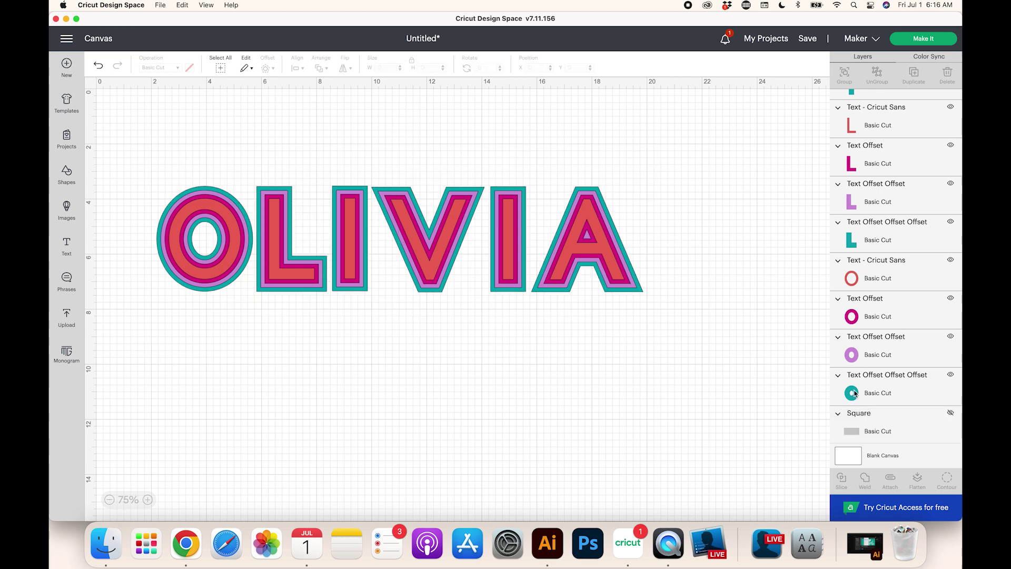
Step: Nudge the layered A slightly towards the neighbouring I and move the complete name to about X 0.933, Y 0.908
{"action": "left_click_drag", "start_coordinate": [552, 168], "coordinate": [661, 317]}
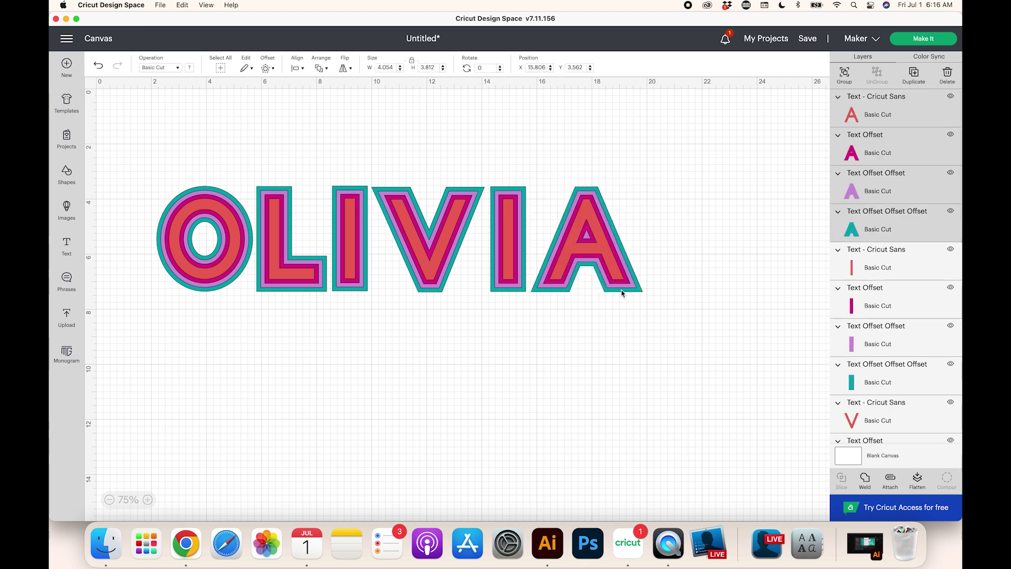
{"action": "left_click", "coordinate": [597, 332]}
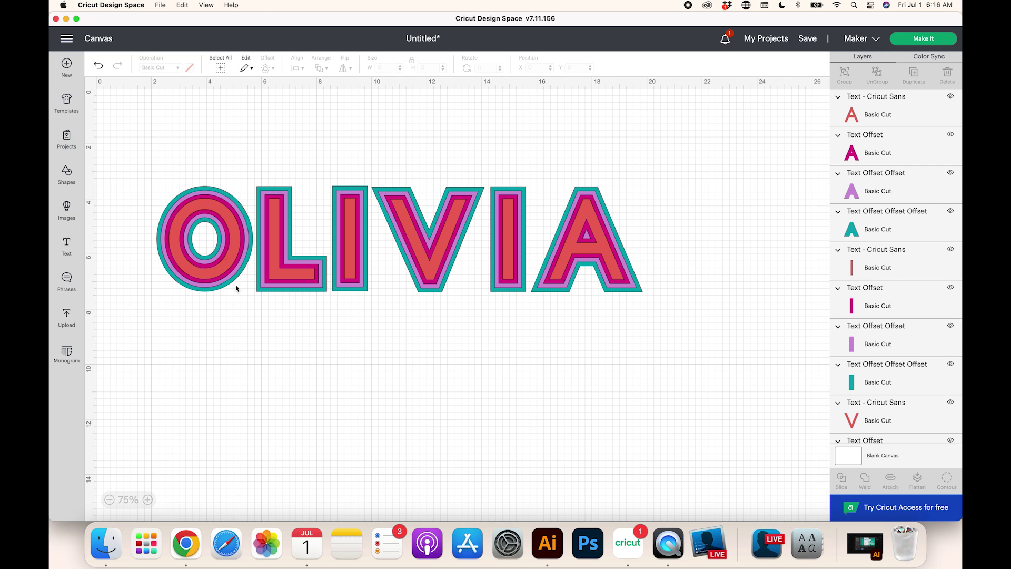
{"action": "left_click_drag", "start_coordinate": [150, 159], "coordinate": [664, 353]}
{"action": "left_click_drag", "start_coordinate": [440, 295], "coordinate": [393, 217]}
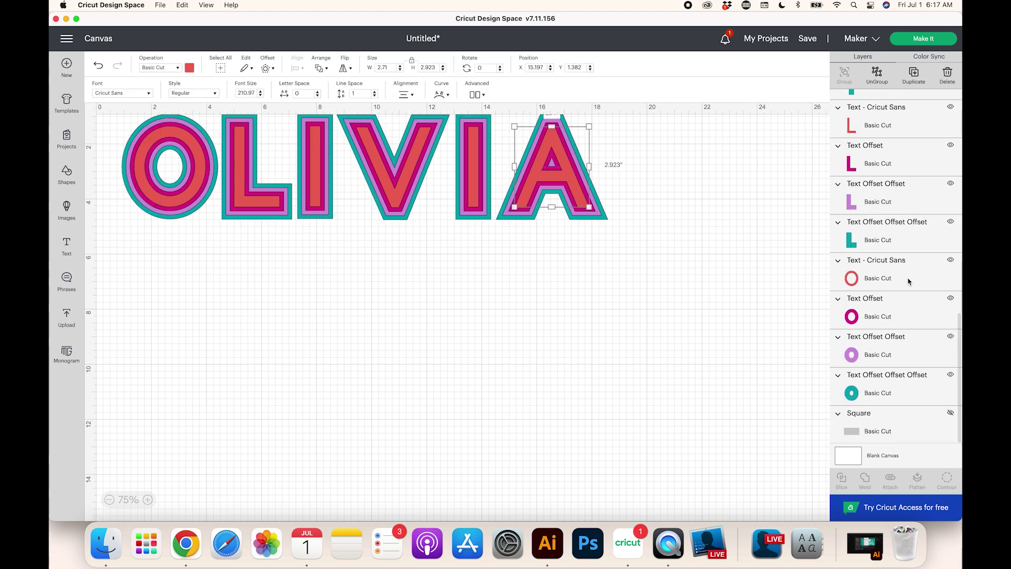
Step: Group all the visible letter and offset layers of the name, and hide the group
{"action": "scroll", "coordinate": [907, 282], "scroll_direction": "up", "scroll_amount": 10}
{"action": "left_click", "coordinate": [627, 298]}
{"action": "key", "text": "super+a"}
{"action": "left_click", "coordinate": [844, 74]}
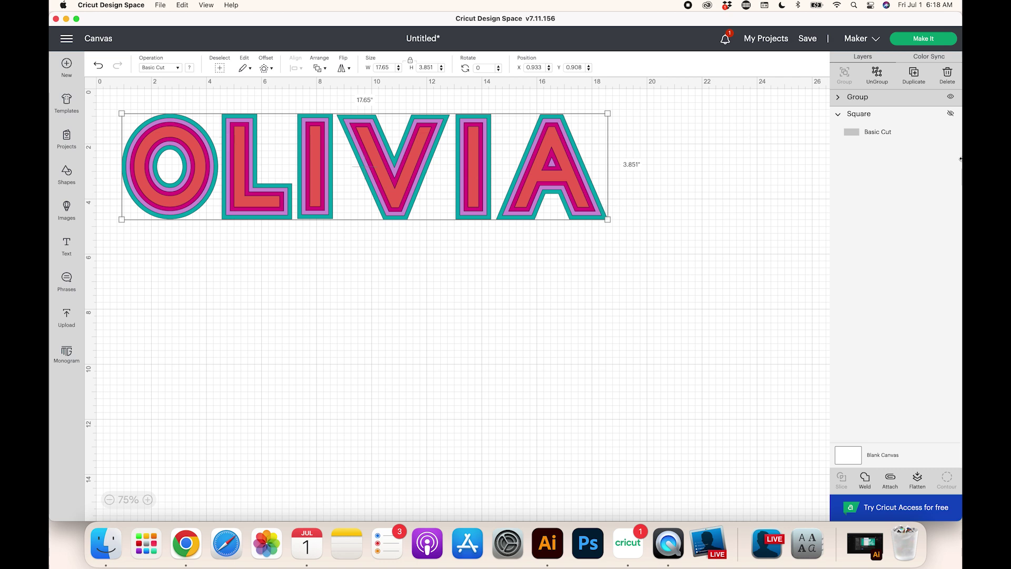
{"action": "left_click", "coordinate": [950, 96]}
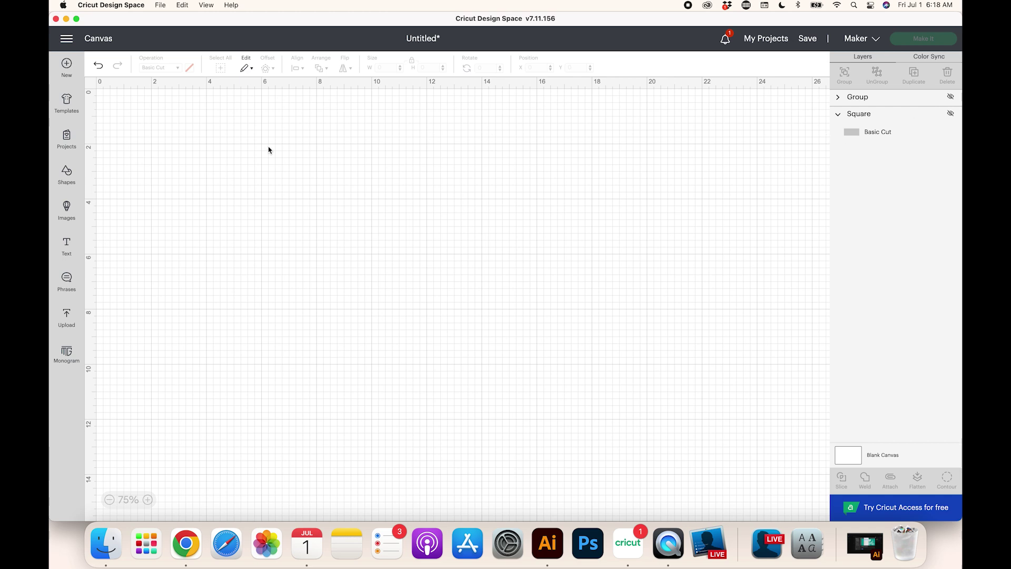
Step: Add the sign's name as a new capital-letter text and enlarge it to about 15.54 in wide at X 1.433, Y 3.875
{"action": "left_click", "coordinate": [67, 244]}
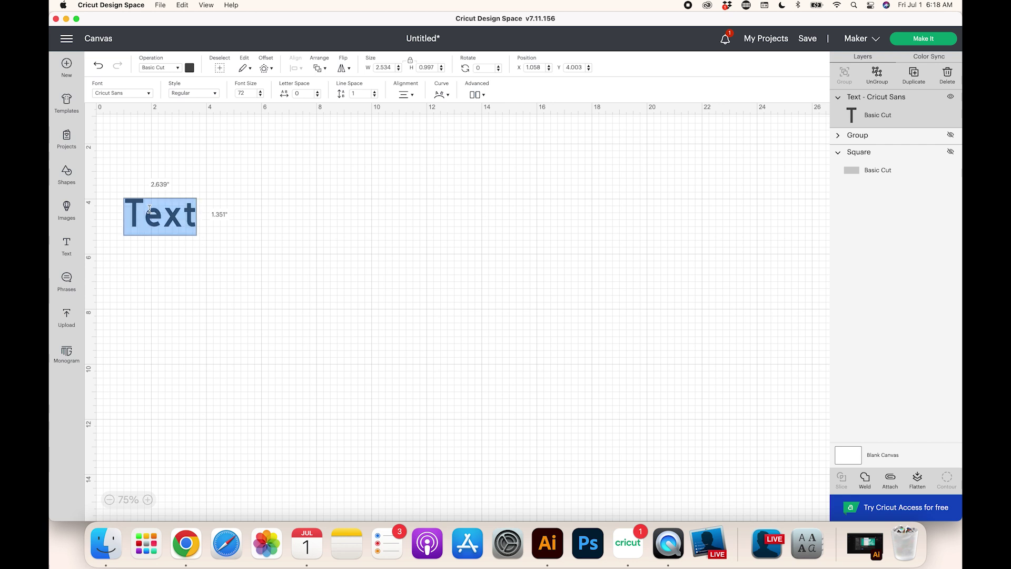
{"action": "type", "text": "OLIVIA"}
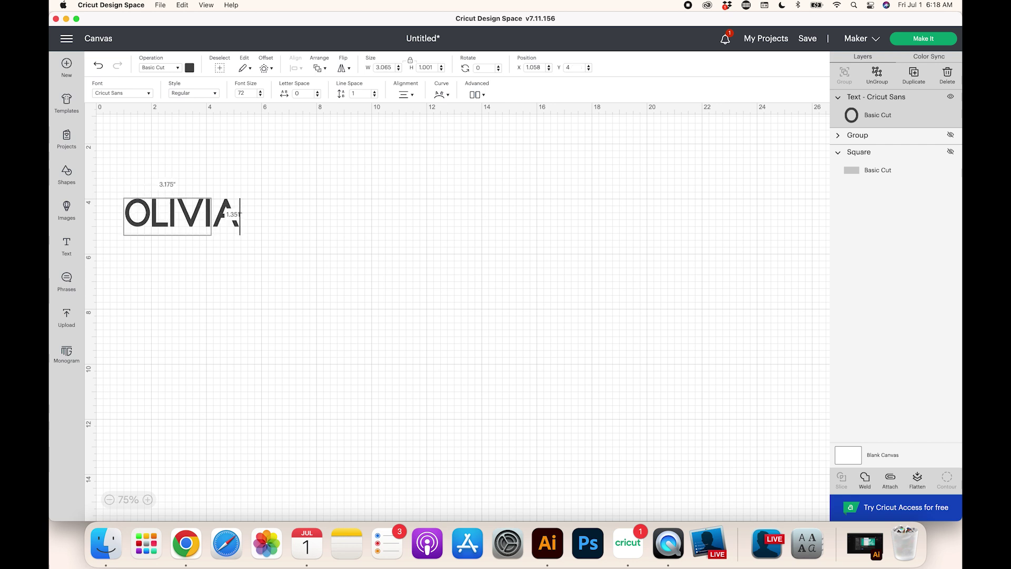
{"action": "left_click", "coordinate": [231, 242]}
{"action": "left_click", "coordinate": [239, 220]}
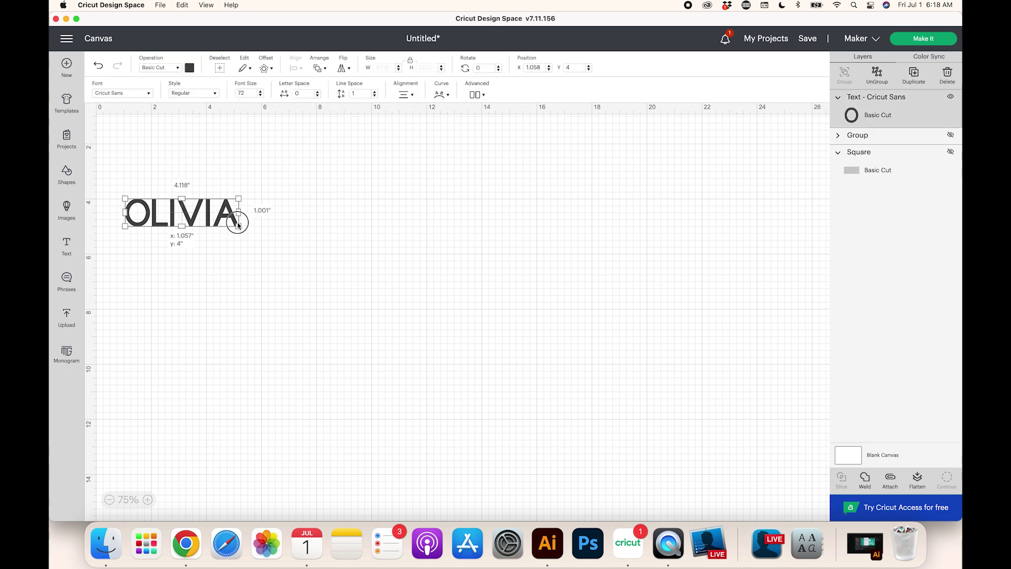
{"action": "left_click_drag", "start_coordinate": [241, 236], "coordinate": [386, 286]}
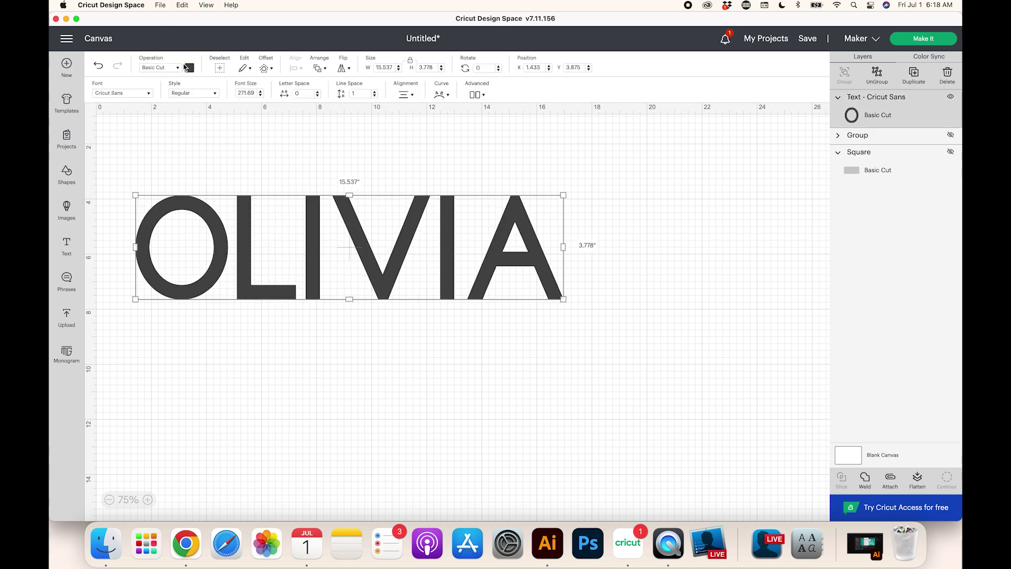
Step: Colour the new name text with the project's existing red material colour, #ed675b
{"action": "left_click", "coordinate": [189, 68]}
{"action": "left_click", "coordinate": [252, 111]}
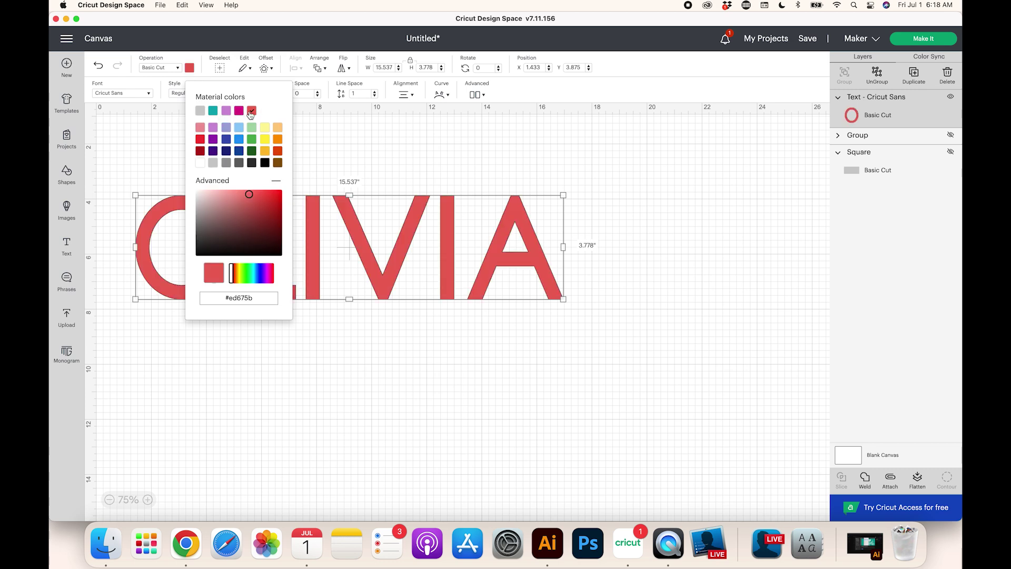
{"action": "left_click", "coordinate": [256, 409]}
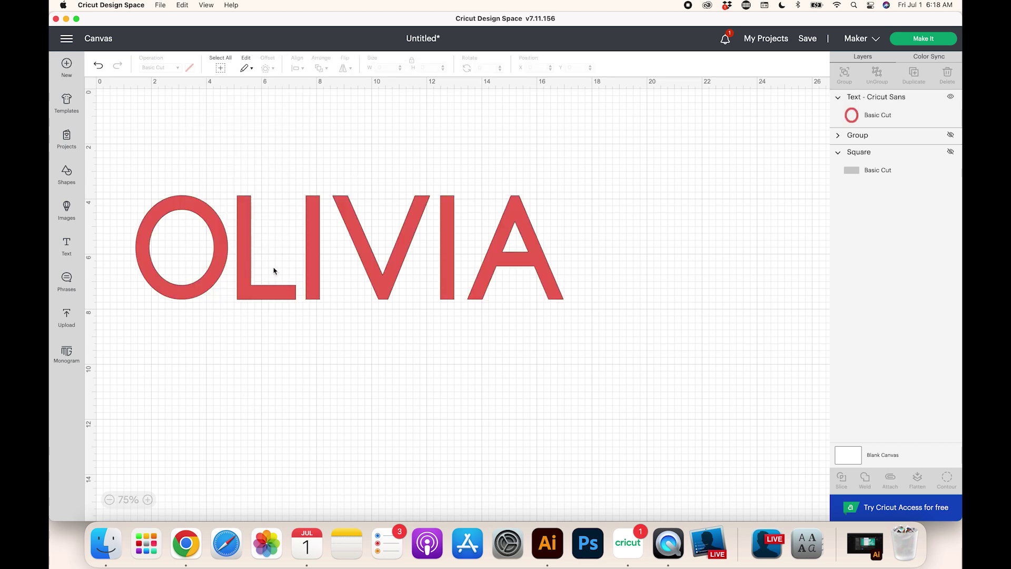
Step: Set the letter space of the new red name text to 1
{"action": "left_click", "coordinate": [251, 266]}
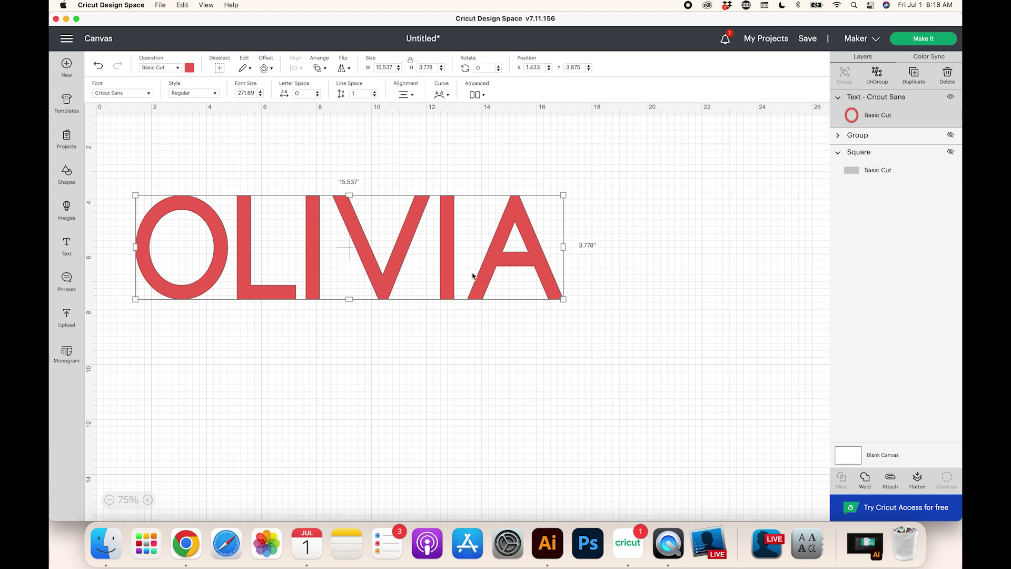
{"action": "left_click", "coordinate": [319, 95]}
{"action": "left_click", "coordinate": [318, 95]}
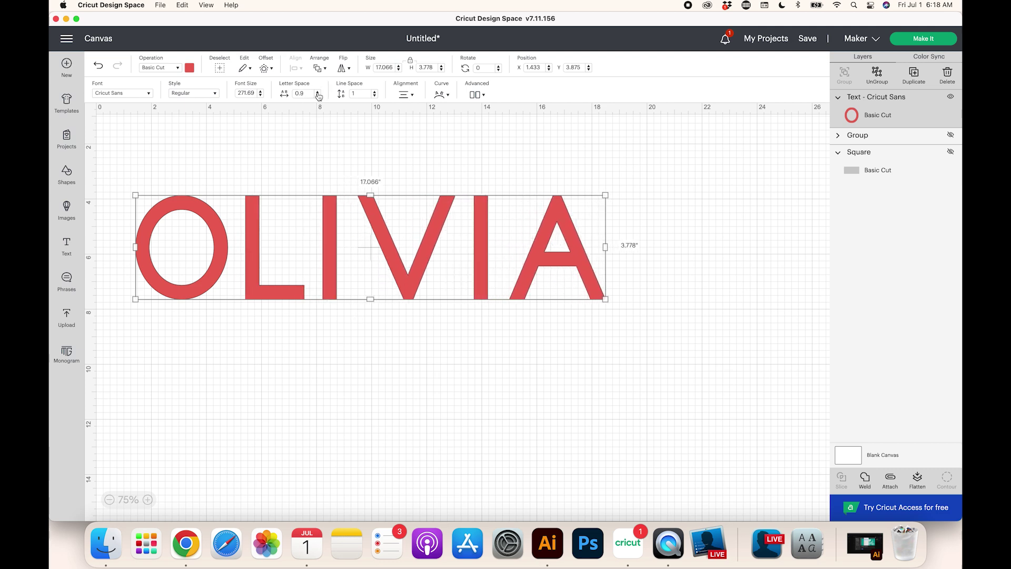
{"action": "left_click", "coordinate": [317, 93]}
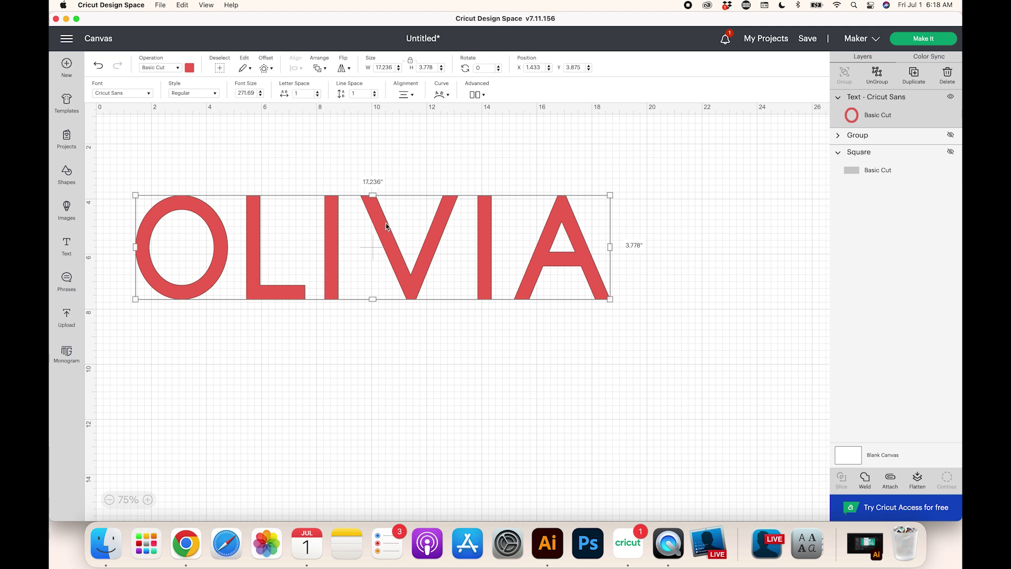
Step: Add a welded .125 in offset with square corners around the red name text and colour it magenta #de1289
{"action": "left_click", "coordinate": [266, 71]}
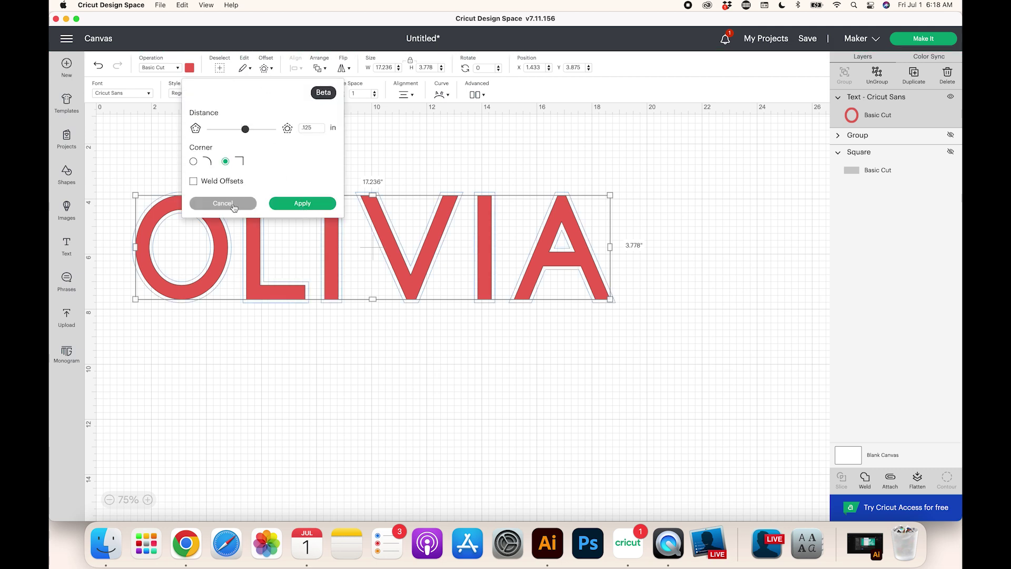
{"action": "left_click", "coordinate": [193, 182]}
{"action": "left_click", "coordinate": [300, 204]}
{"action": "left_click", "coordinate": [188, 67]}
{"action": "left_click", "coordinate": [238, 110]}
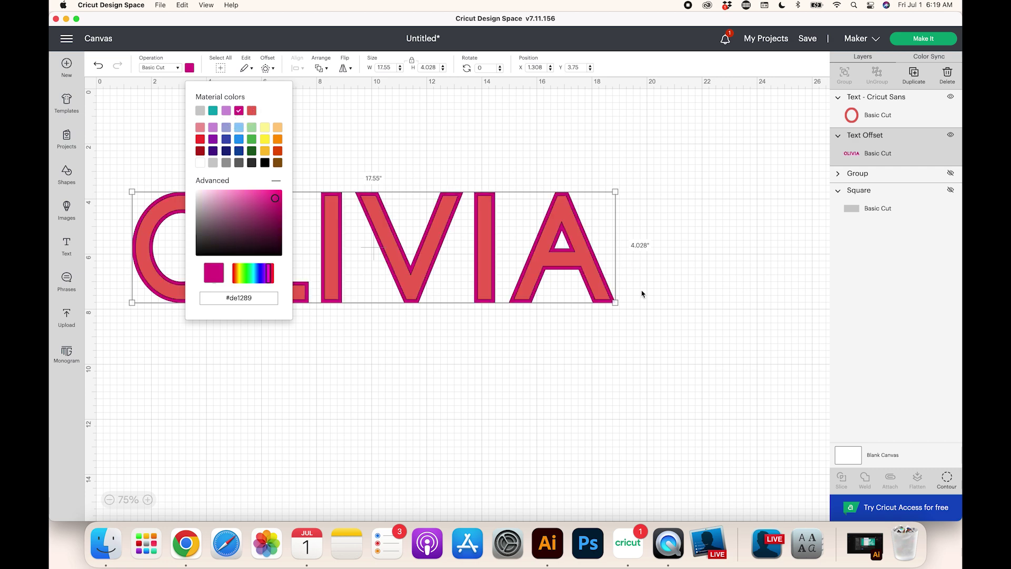
Step: Add a .125 in offset around the magenta offset and colour it light purple #cf93da
{"action": "left_click", "coordinate": [268, 69]}
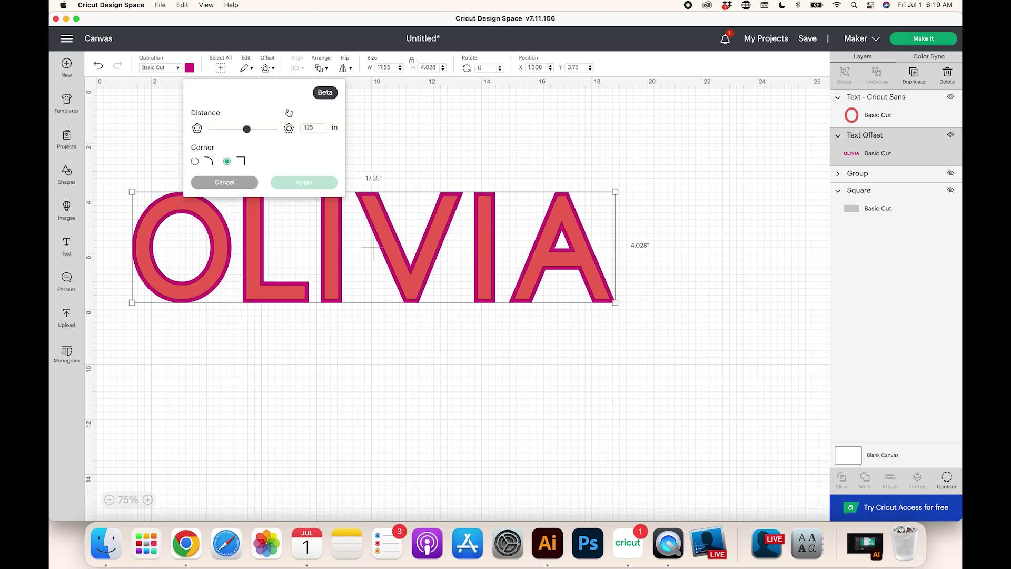
{"action": "left_click", "coordinate": [312, 184]}
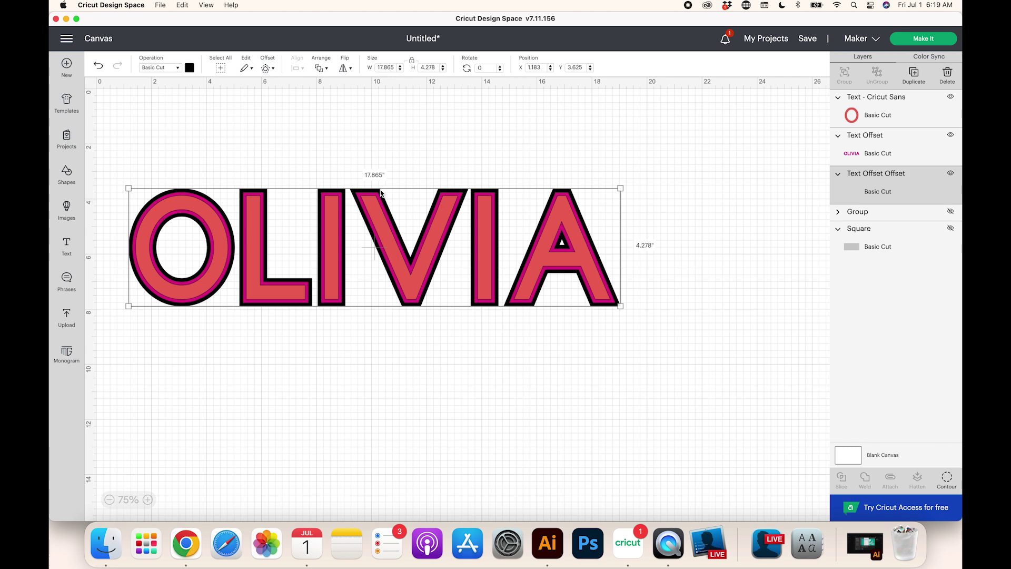
{"action": "left_click", "coordinate": [190, 67]}
{"action": "left_click", "coordinate": [228, 116]}
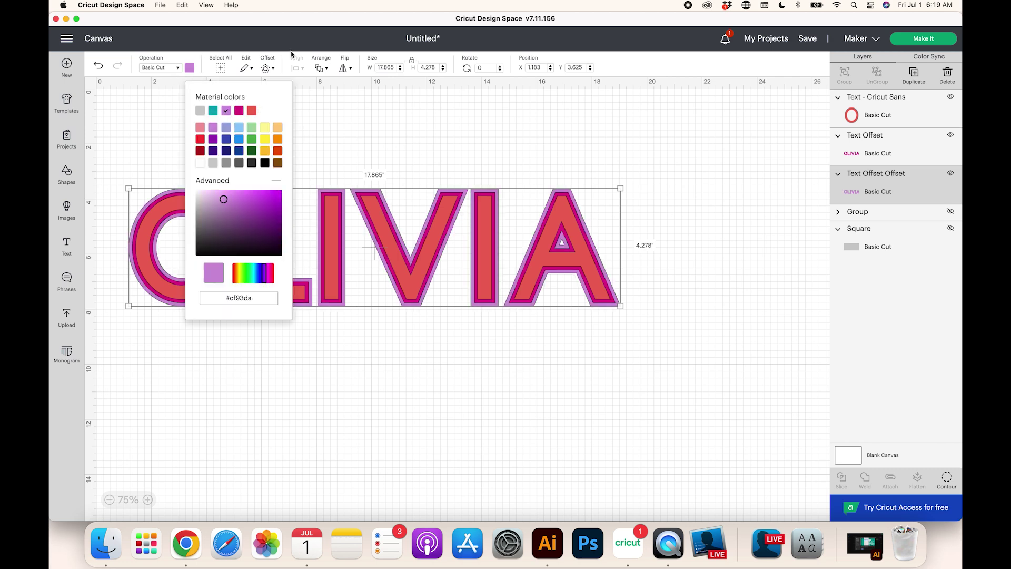
Step: Add a .125 in offset around the light purple offset and colour it teal #05a9b2
{"action": "left_click", "coordinate": [268, 68]}
{"action": "left_click", "coordinate": [301, 184]}
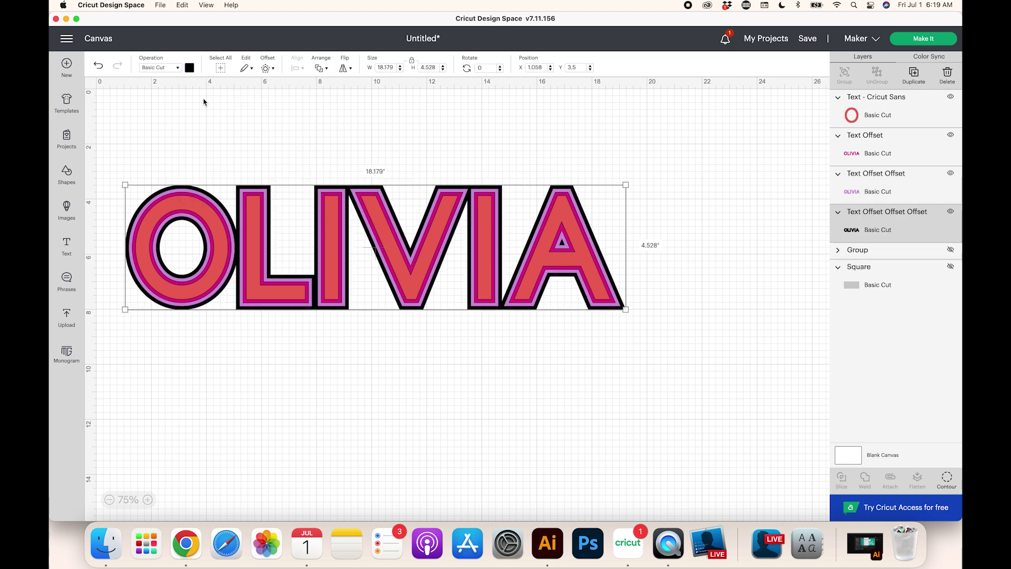
{"action": "left_click", "coordinate": [189, 68]}
{"action": "left_click", "coordinate": [214, 111]}
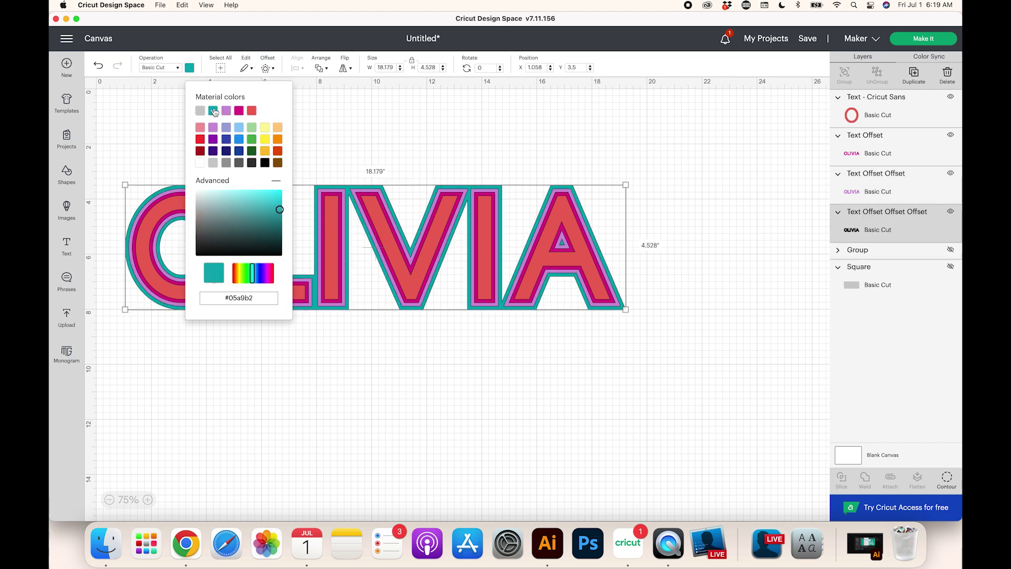
{"action": "left_click", "coordinate": [649, 398]}
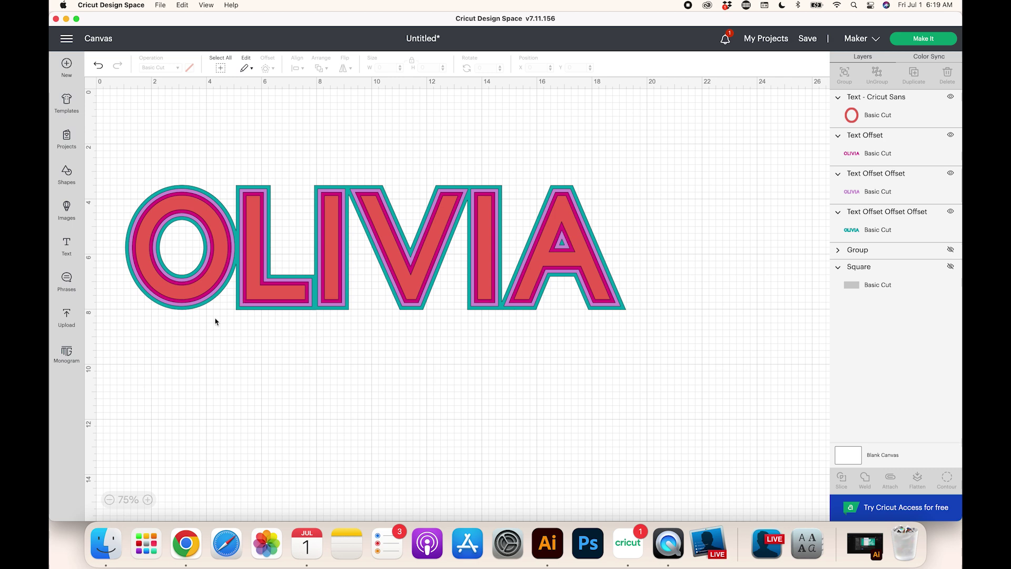
Step: Add a wider 0.306 in offset with square corners around the teal offset
{"action": "left_click", "coordinate": [316, 278]}
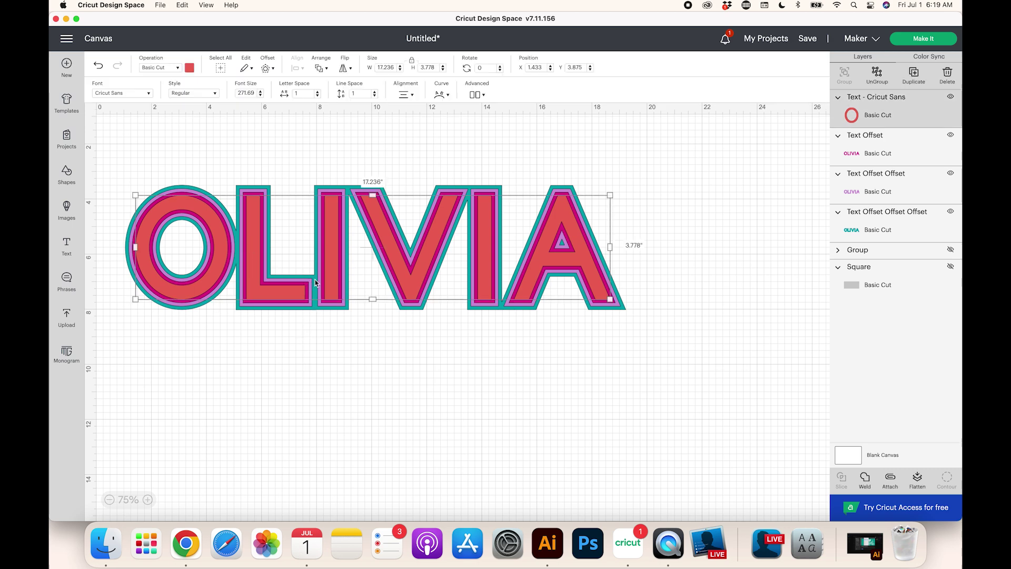
{"action": "left_click", "coordinate": [269, 192]}
{"action": "left_click", "coordinate": [269, 190]}
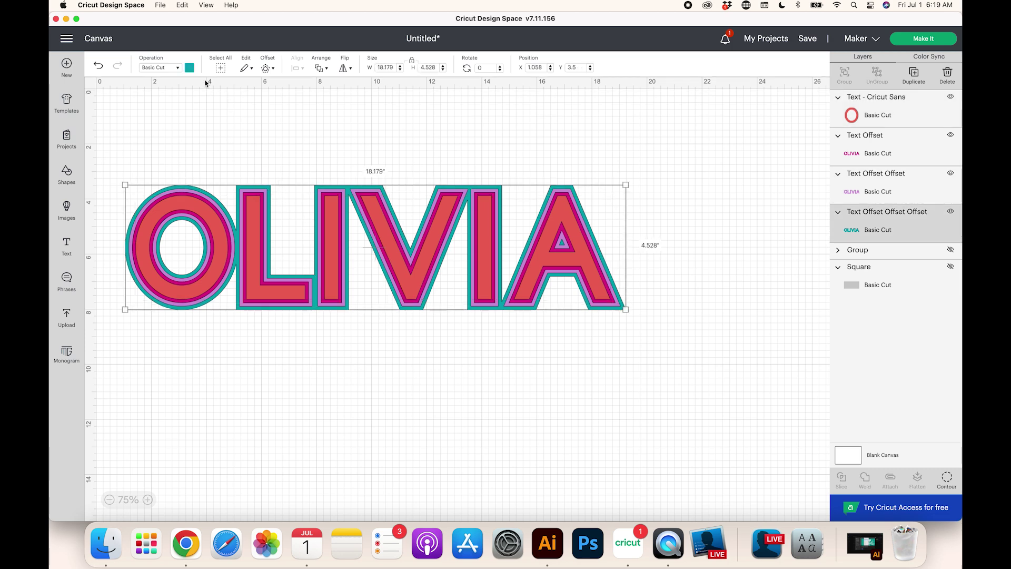
{"action": "left_click", "coordinate": [266, 74]}
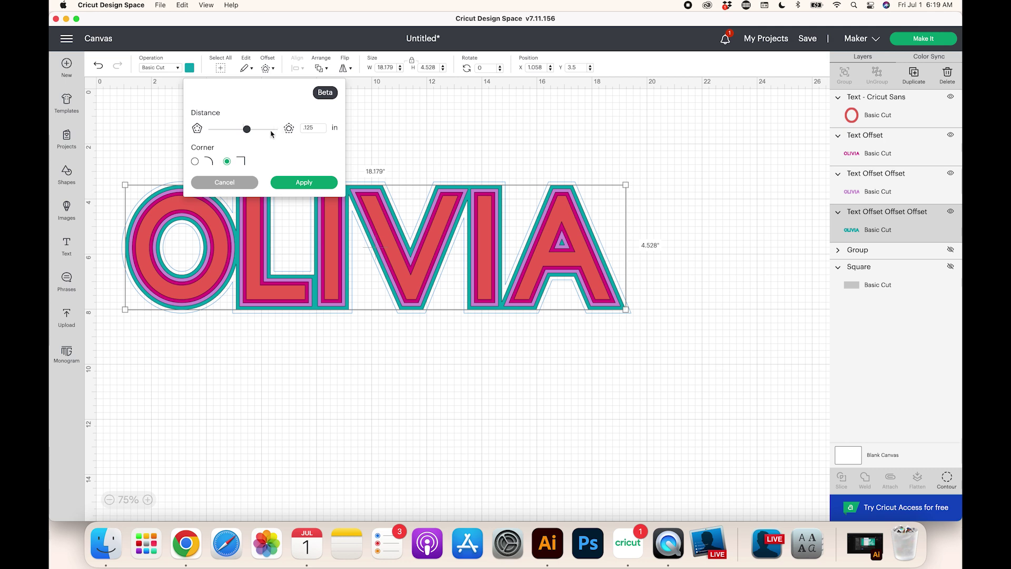
{"action": "left_click", "coordinate": [260, 129]}
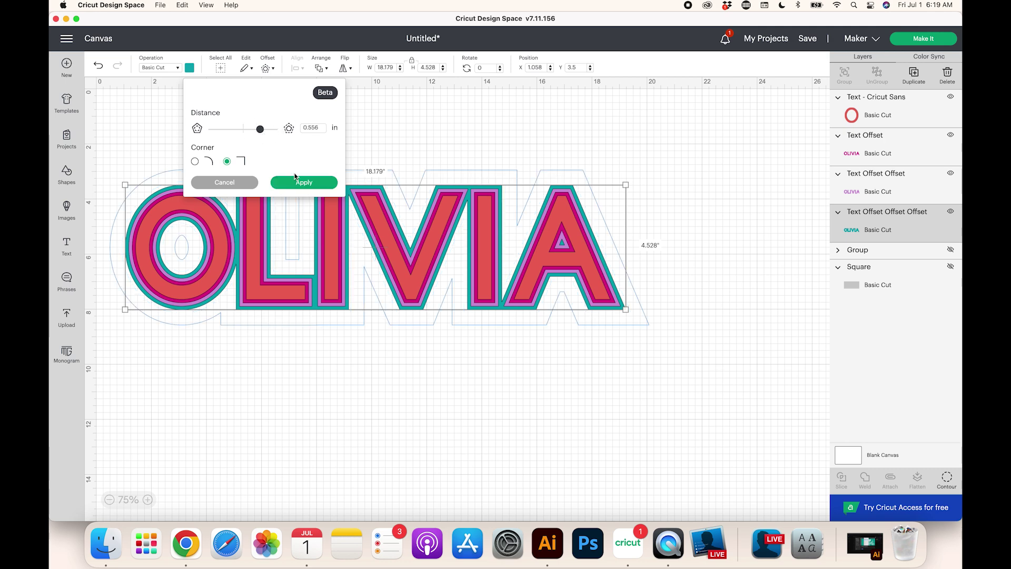
{"action": "left_click", "coordinate": [310, 132]}
{"action": "left_click_drag", "start_coordinate": [260, 130], "coordinate": [253, 130]}
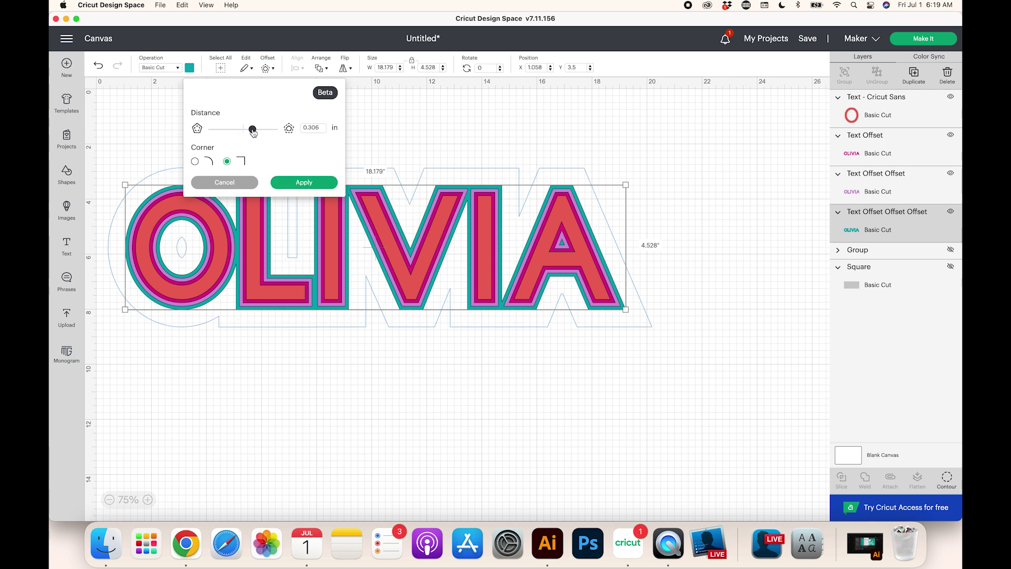
{"action": "left_click", "coordinate": [324, 187]}
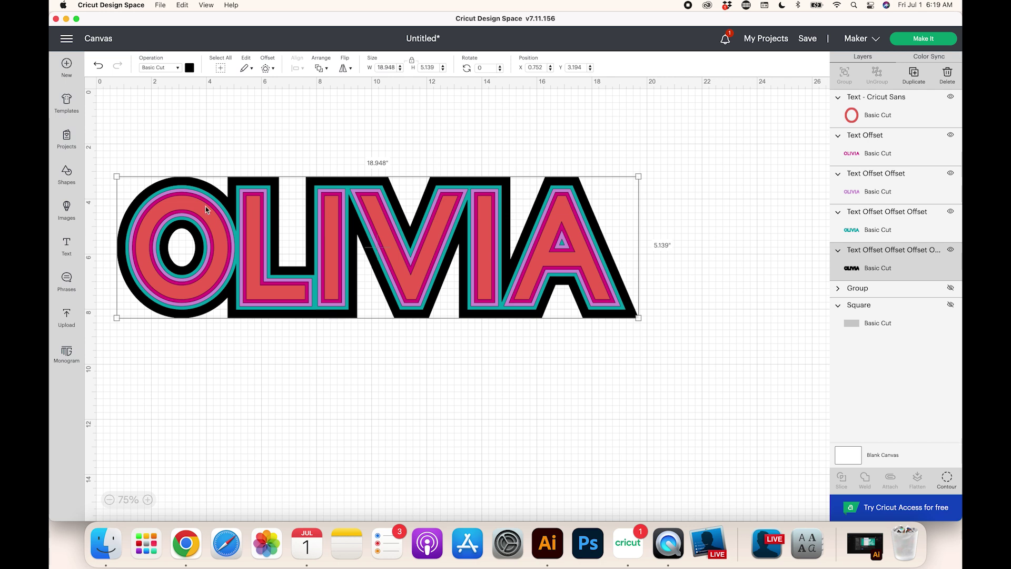
Step: Colour the outermost offset of the capital-letter name light blue #90caf8
{"action": "left_click", "coordinate": [190, 68]}
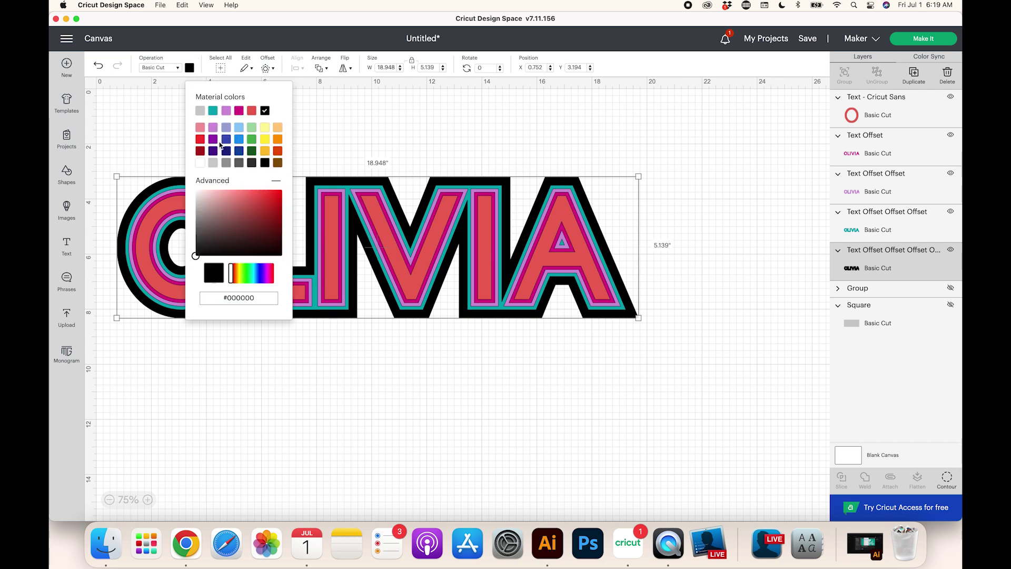
{"action": "left_click", "coordinate": [240, 127]}
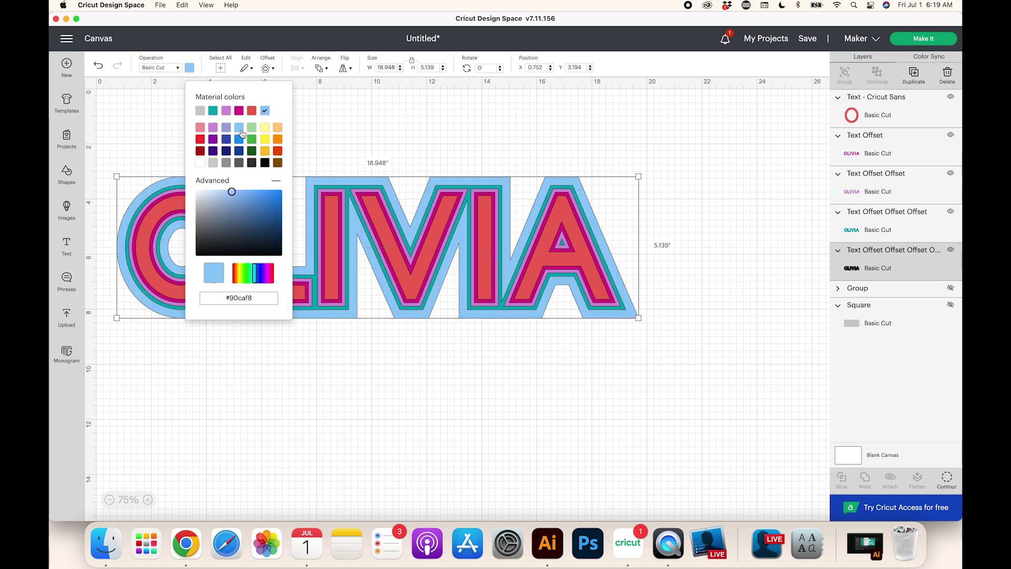
{"action": "left_click", "coordinate": [681, 296]}
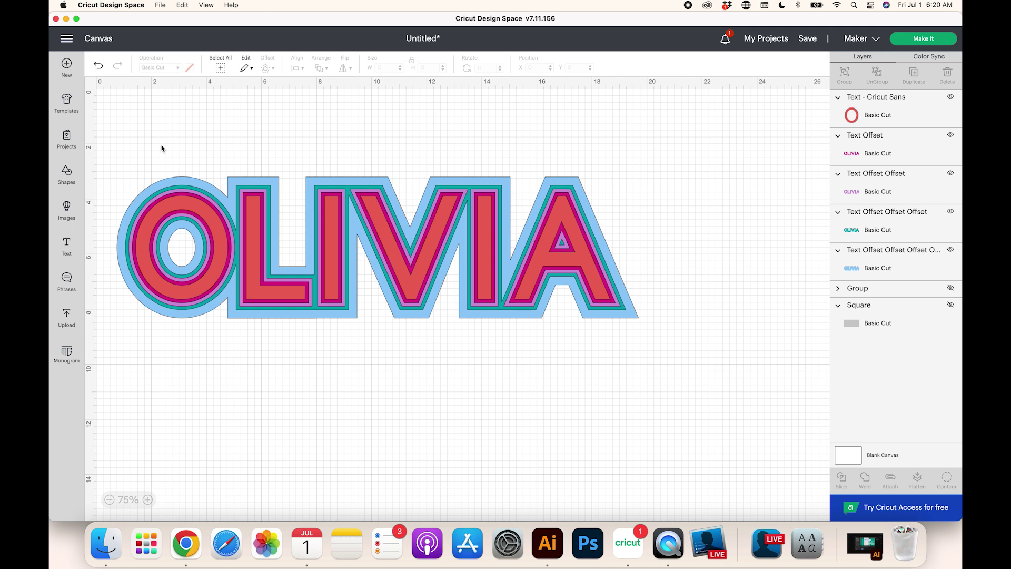
Step: Shrink the capital-letter name with all its offsets to about 18.157 in wide, and delete these layers
{"action": "left_click_drag", "start_coordinate": [114, 155], "coordinate": [684, 378]}
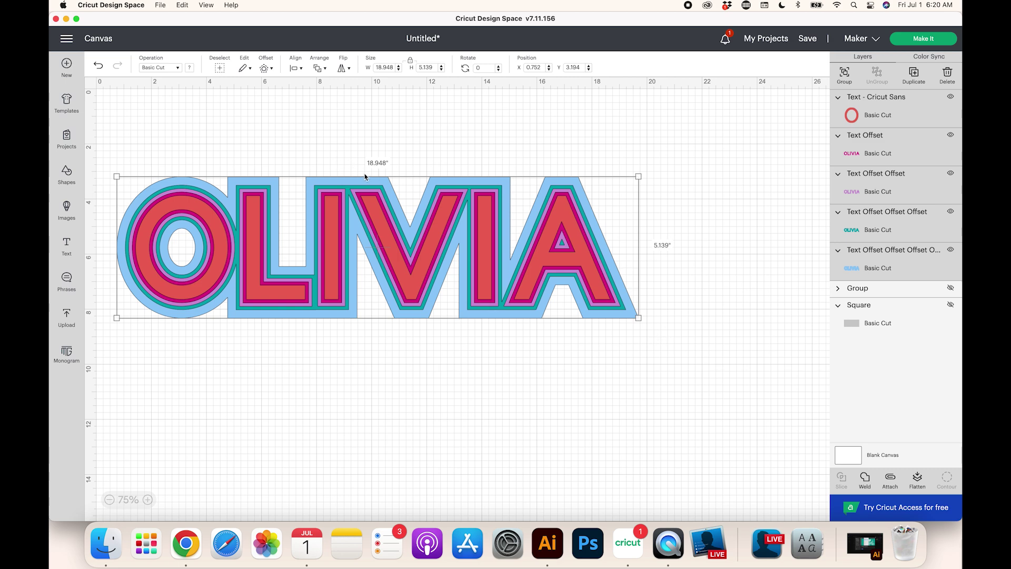
{"action": "left_click_drag", "start_coordinate": [638, 317], "coordinate": [617, 302]}
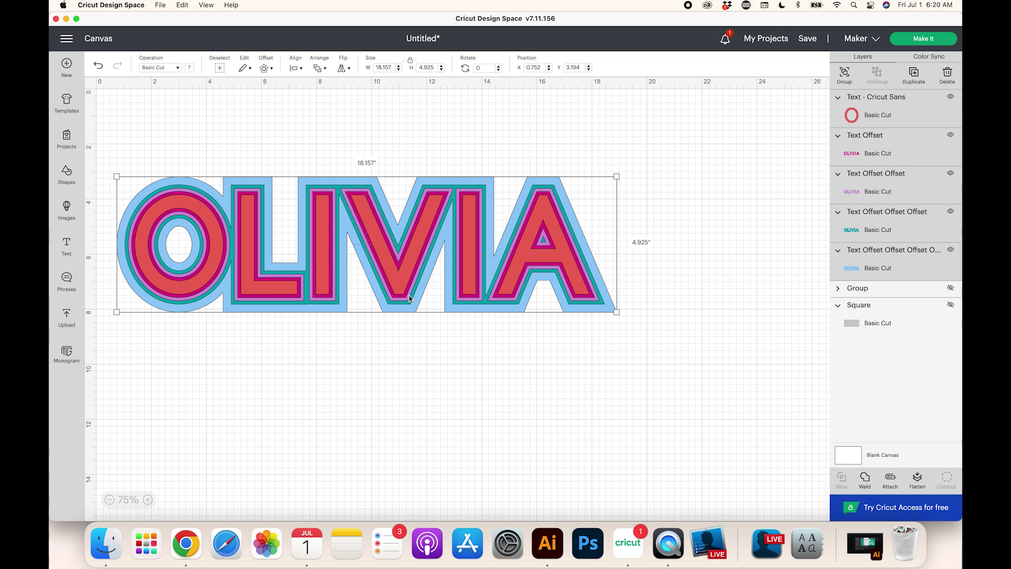
{"action": "left_click_drag", "start_coordinate": [410, 298], "coordinate": [416, 234]}
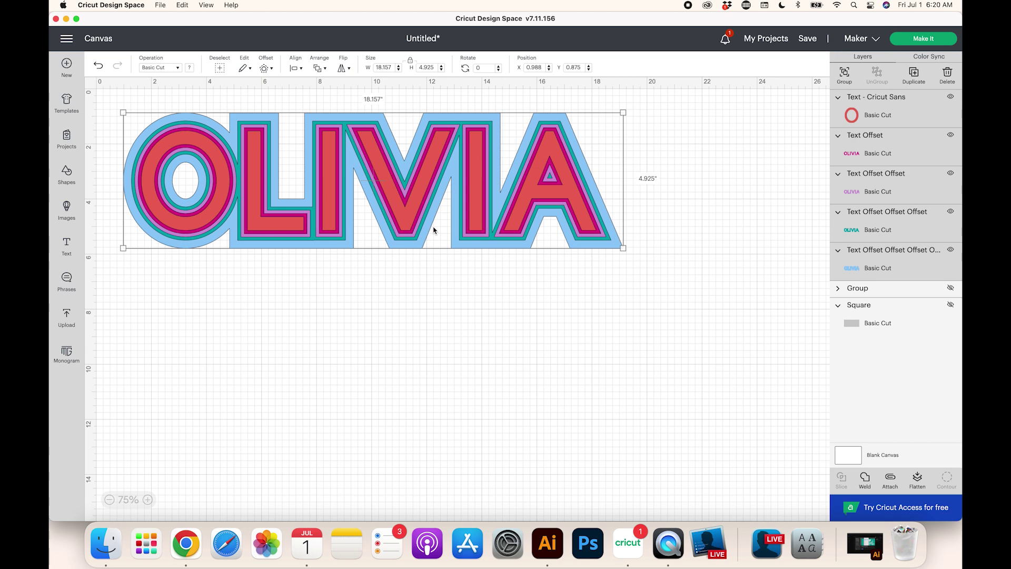
{"action": "key", "text": "Delete"}
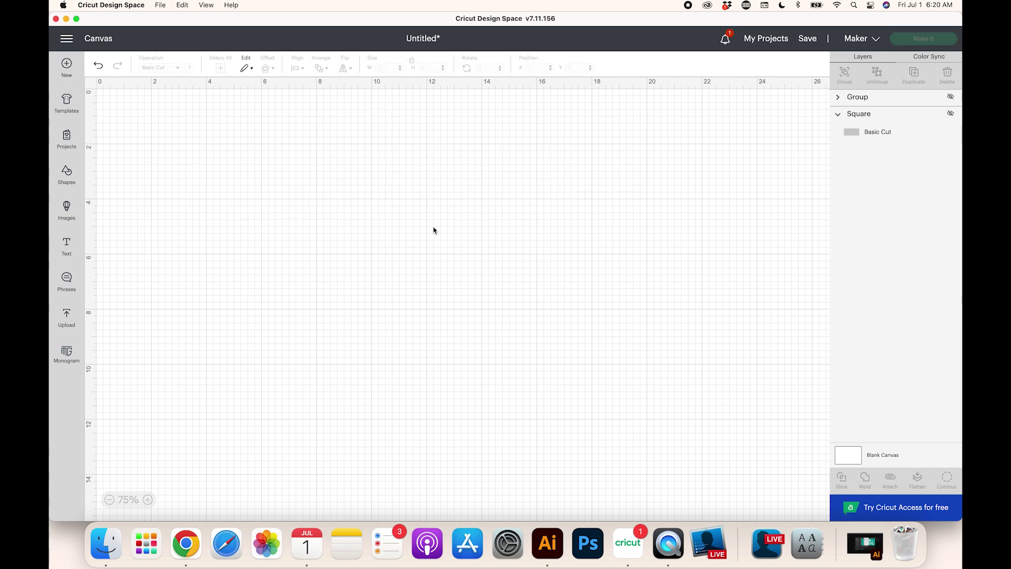
Step: Add the sign's name as a new text with only its first letter capitalised
{"action": "left_click", "coordinate": [75, 243]}
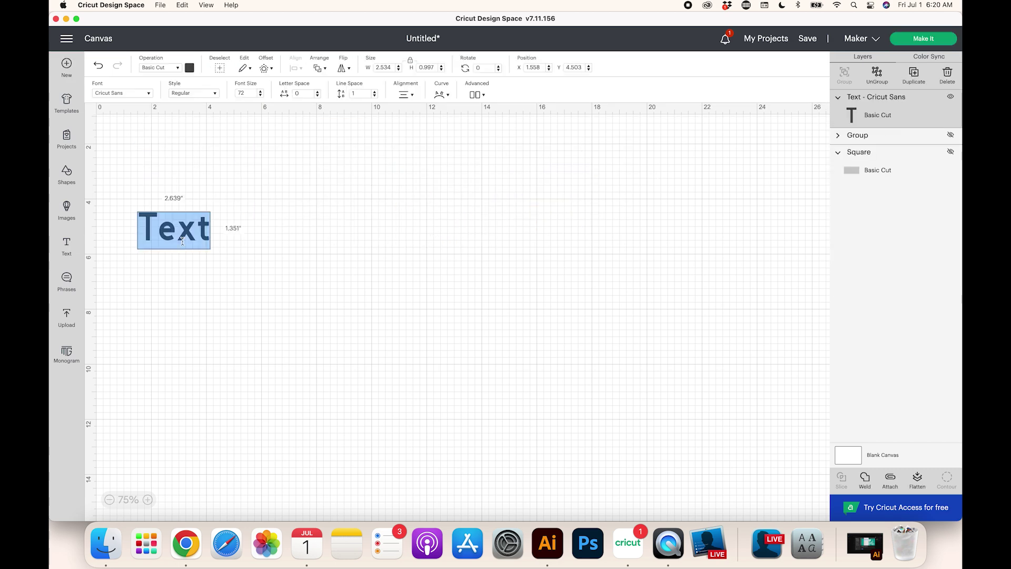
{"action": "type", "text": "Oliiv"}
{"action": "key", "text": "BackSpace"}
{"action": "key", "text": "BackSpace"}
{"action": "type", "text": "via"}
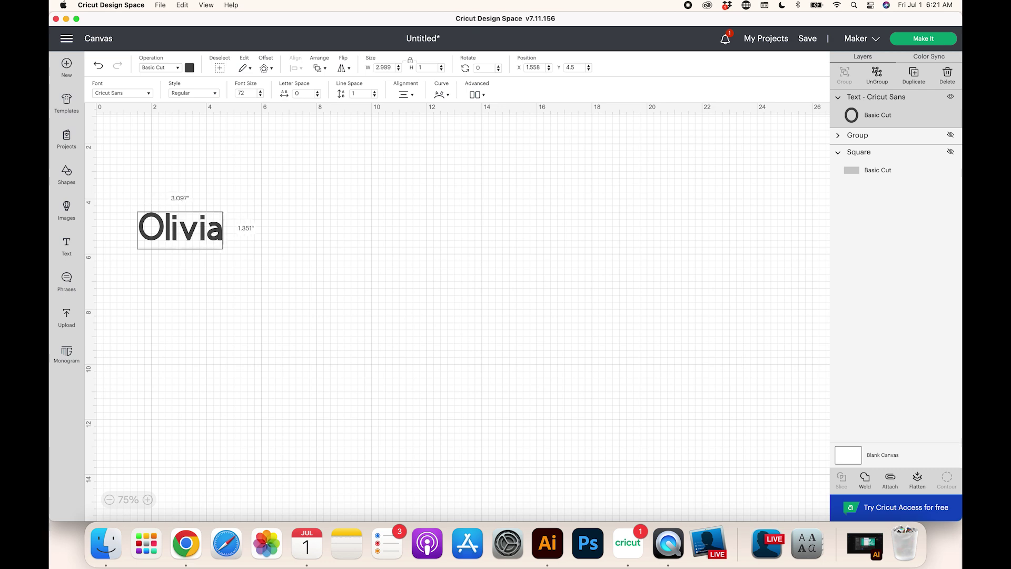
Step: Search the fonts for pacifico and set the new name text in Pacifico
{"action": "left_click", "coordinate": [140, 94]}
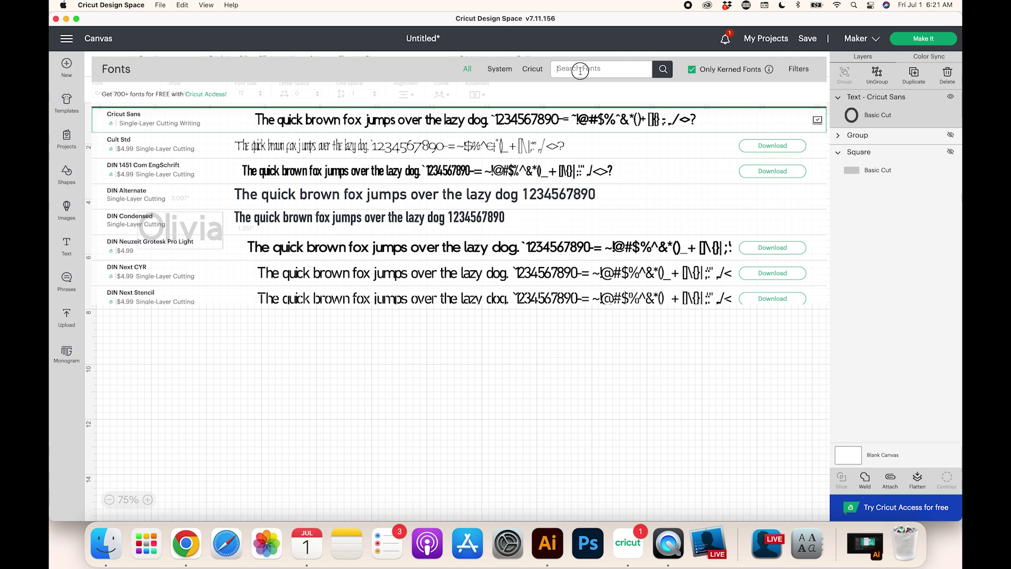
{"action": "type", "text": "pacifico"}
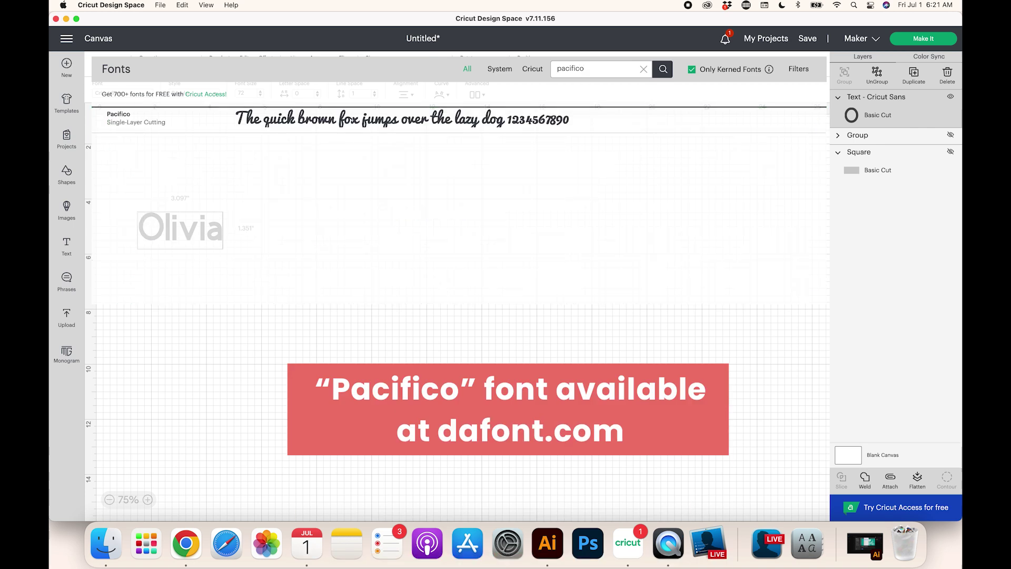
{"action": "left_click", "coordinate": [419, 123]}
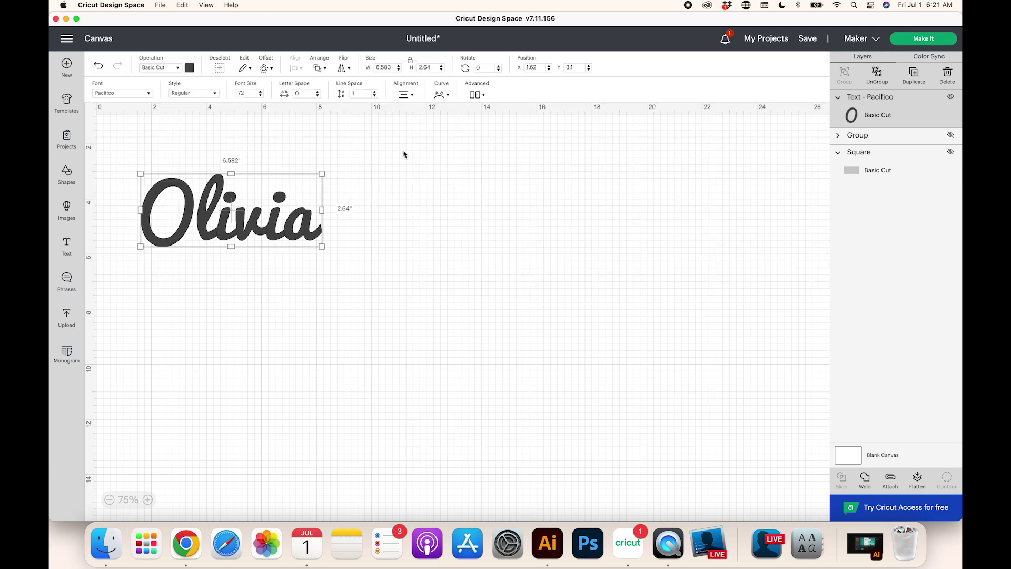
Step: Enlarge the script name to about 12.914 in wide and colour it light blue #90caf8
{"action": "left_click_drag", "start_coordinate": [323, 248], "coordinate": [496, 316]}
{"action": "left_click", "coordinate": [190, 68]}
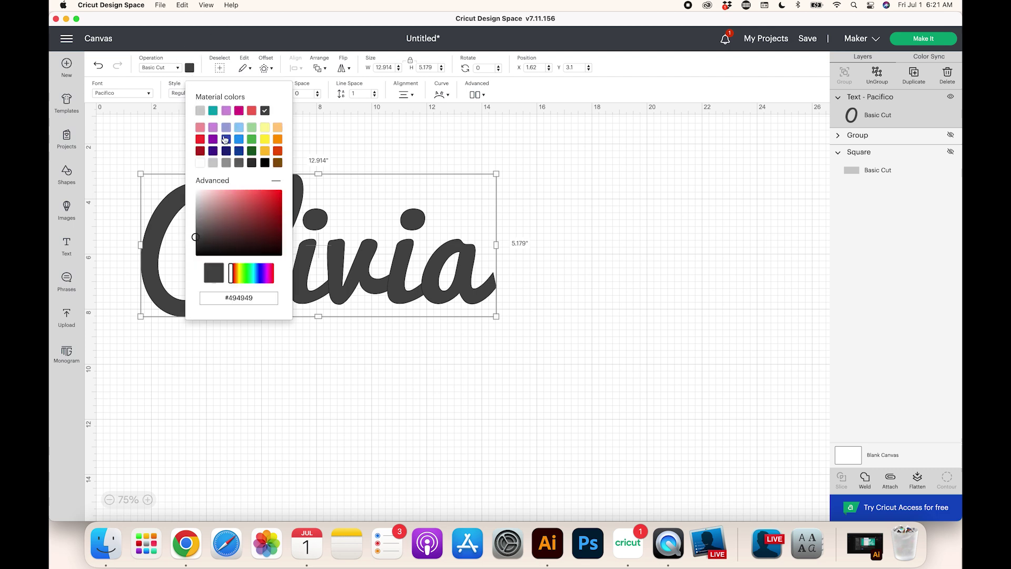
{"action": "left_click", "coordinate": [238, 127]}
{"action": "left_click", "coordinate": [545, 265]}
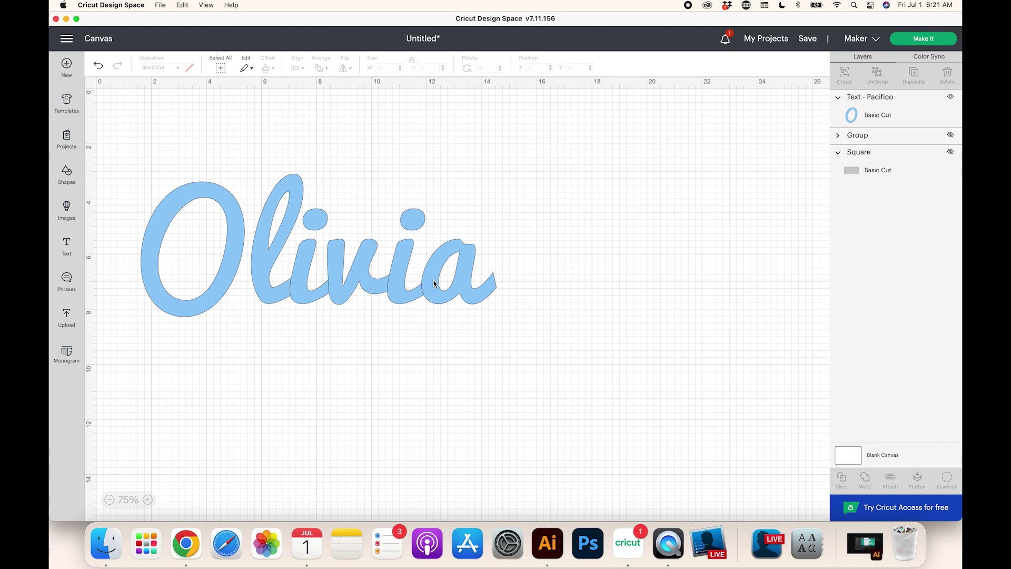
Step: Weld the script name's overlapping letters into one shape and colour it red #ed675b
{"action": "left_click_drag", "start_coordinate": [129, 161], "coordinate": [554, 350]}
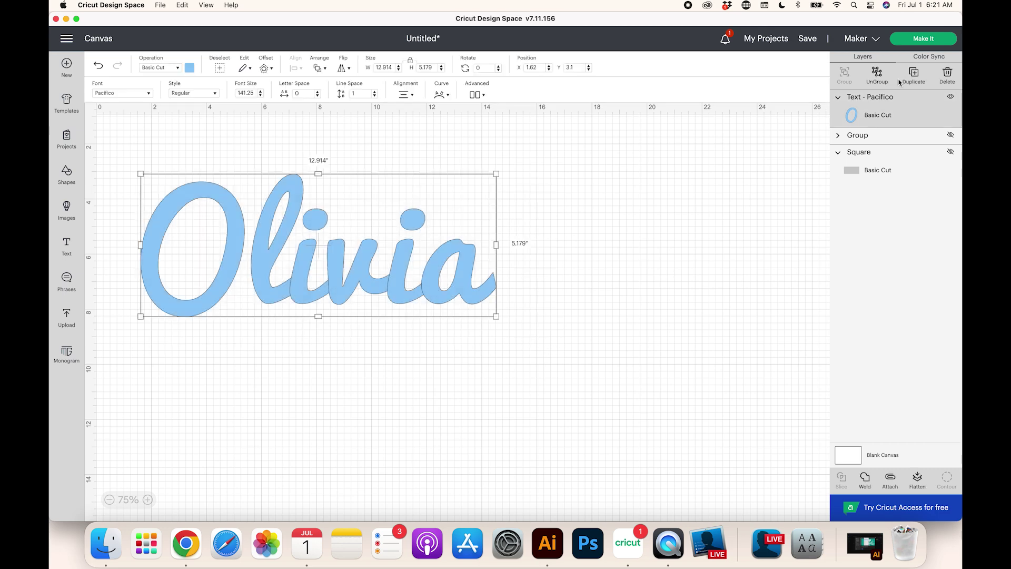
{"action": "left_click", "coordinate": [864, 479]}
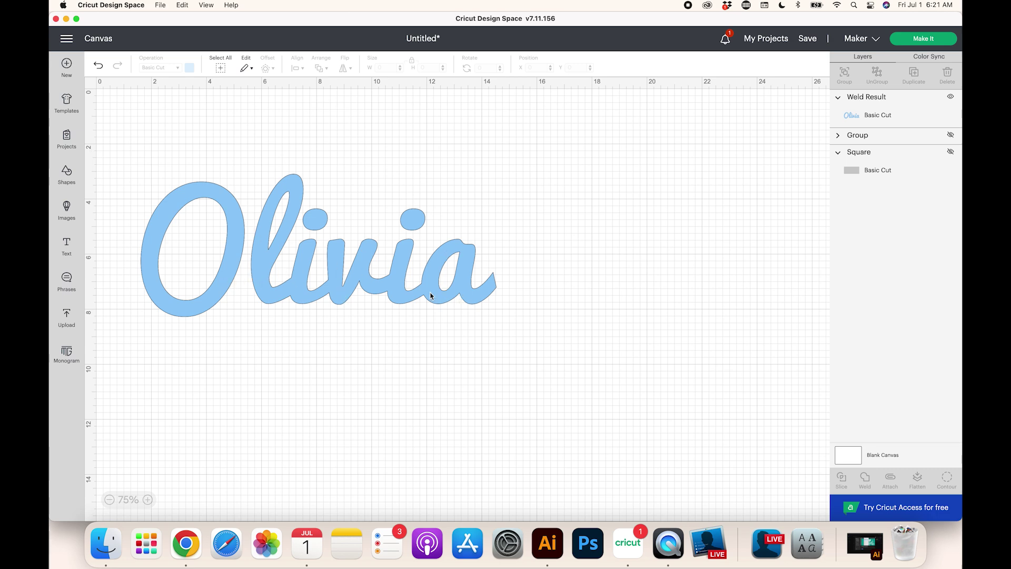
{"action": "left_click", "coordinate": [298, 301]}
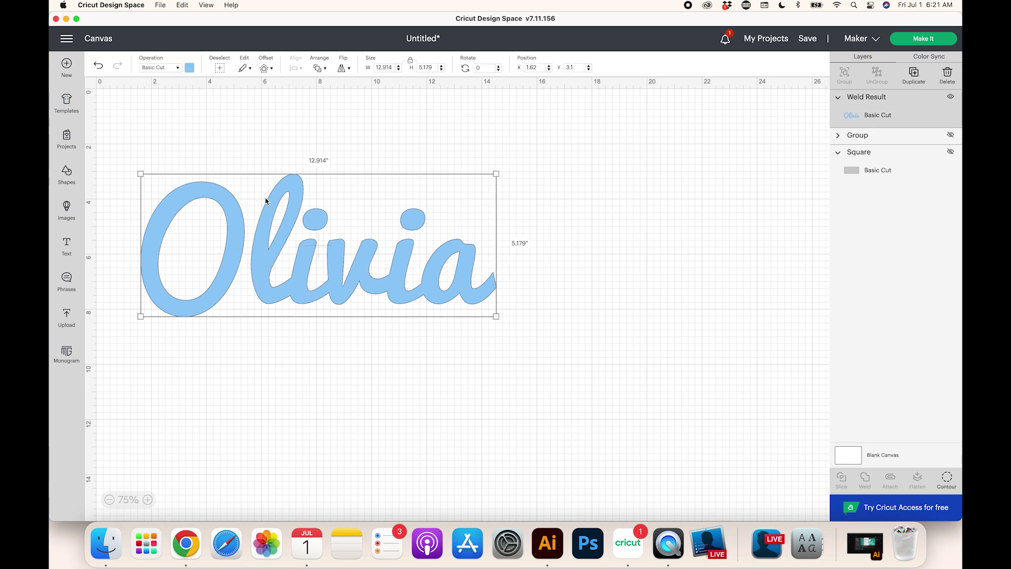
{"action": "left_click", "coordinate": [190, 71]}
{"action": "left_click", "coordinate": [251, 110]}
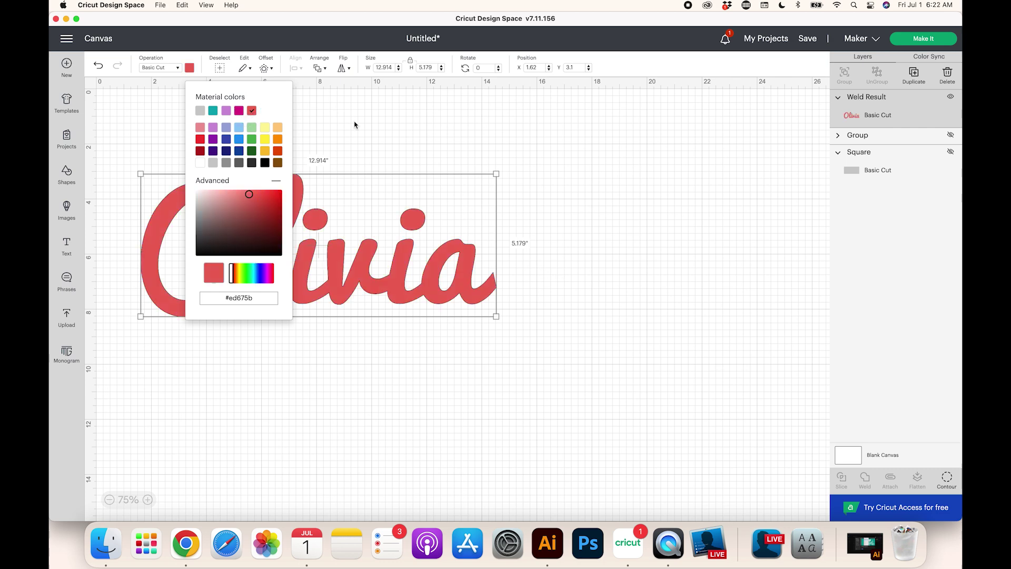
Step: Offset the welded script name with rounded corners, entering a distance of 0.125 in, and colour the offset magenta #de1289
{"action": "left_click", "coordinate": [265, 68]}
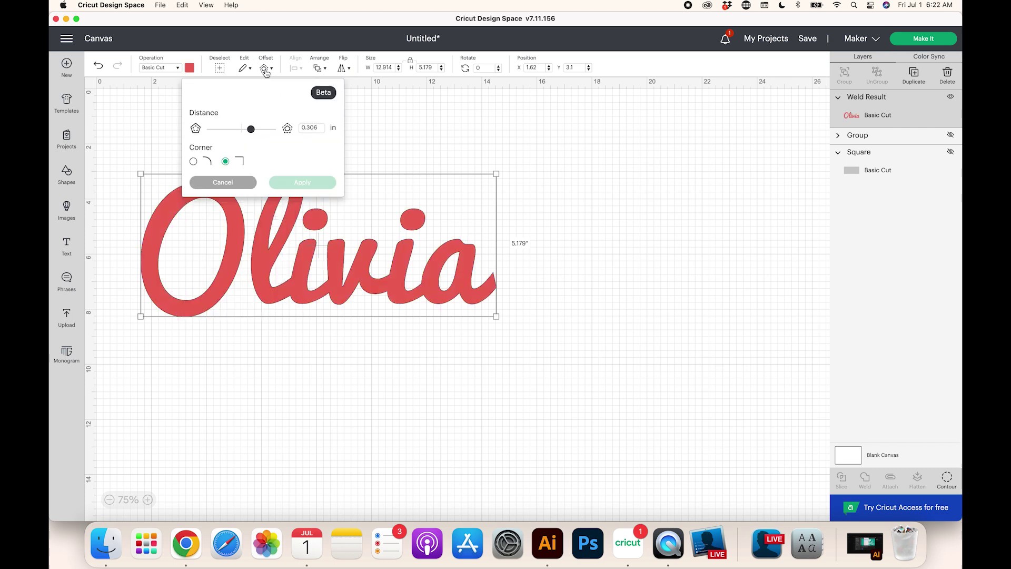
{"action": "double_click", "coordinate": [312, 128]}
{"action": "type", "text": ".125"}
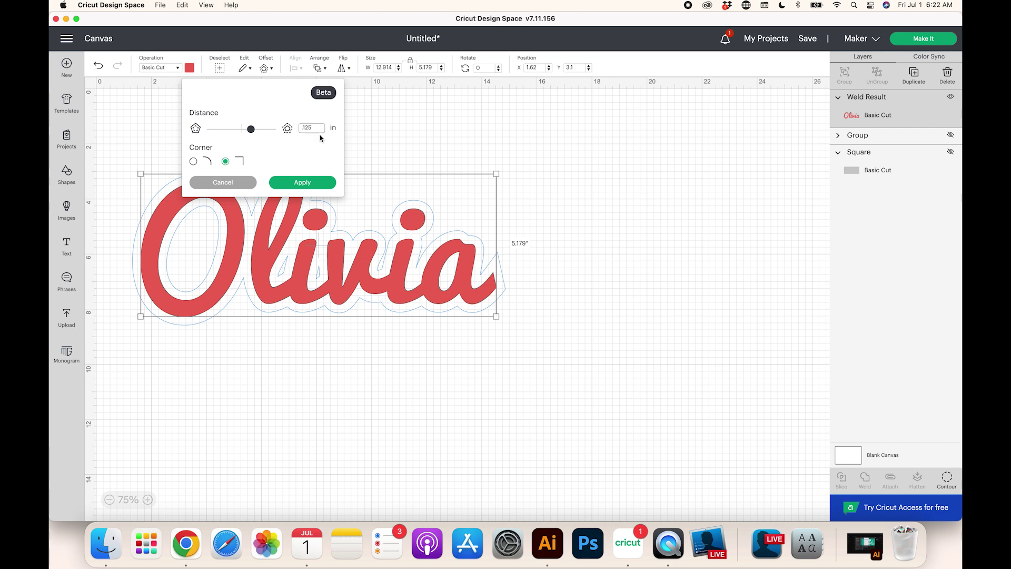
{"action": "left_click", "coordinate": [193, 162]}
{"action": "left_click", "coordinate": [304, 184]}
{"action": "left_click", "coordinate": [188, 68]}
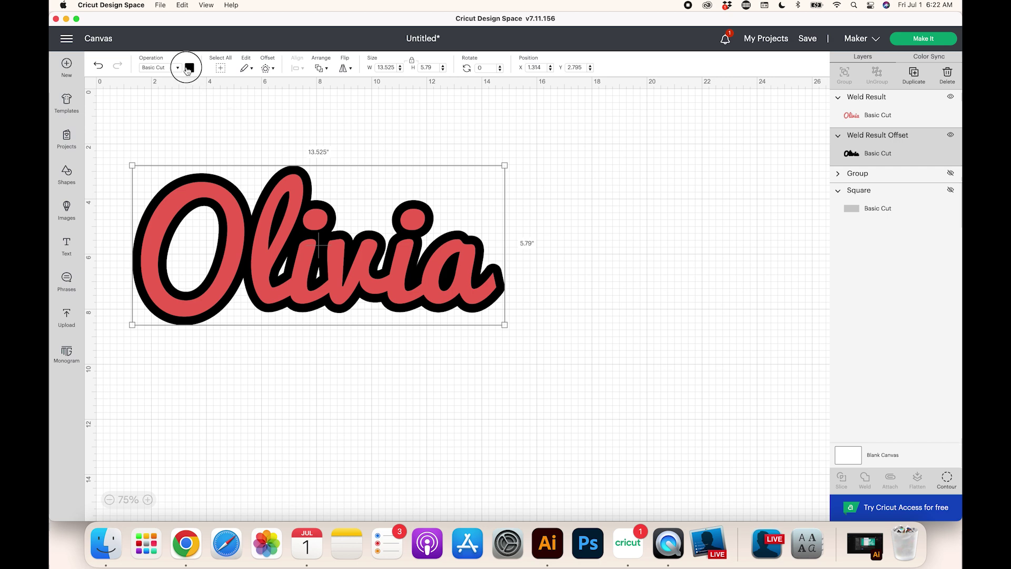
{"action": "left_click", "coordinate": [239, 111]}
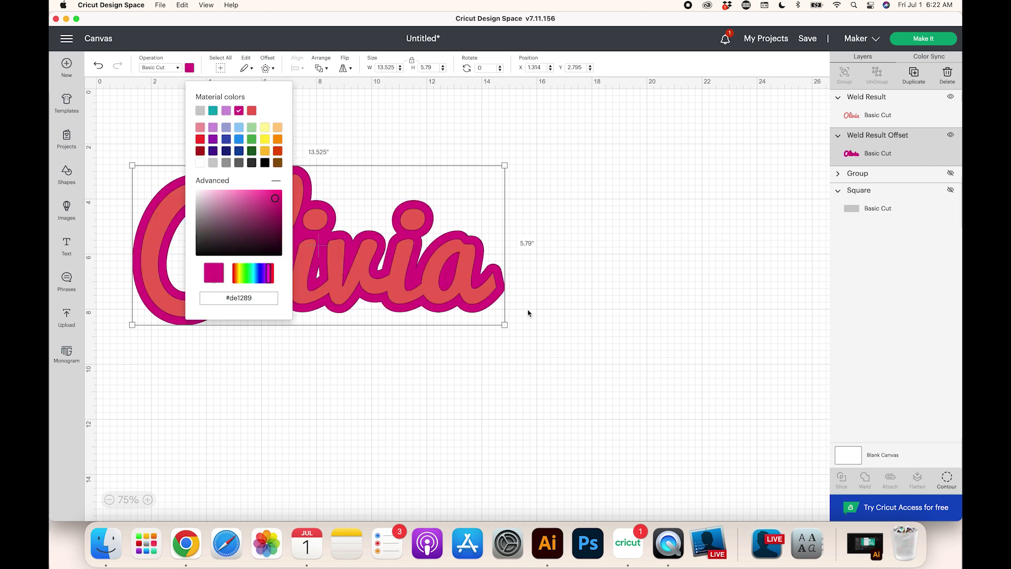
{"action": "left_click", "coordinate": [528, 313]}
Step: Add a second rounded offset around the magenta script layer and colour it light purple
{"action": "left_click", "coordinate": [417, 280]}
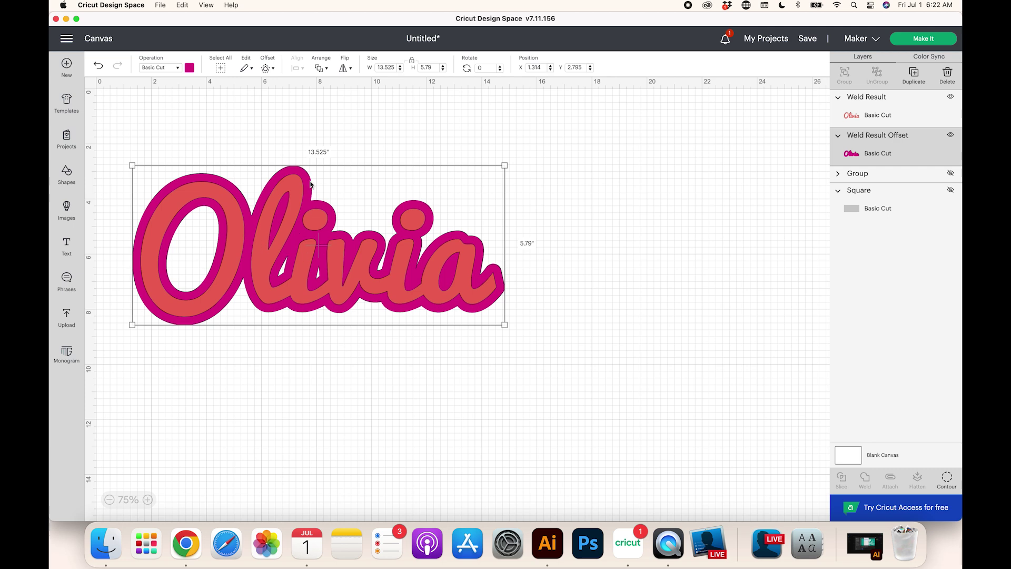
{"action": "left_click", "coordinate": [267, 67]}
{"action": "double_click", "coordinate": [316, 127]}
{"action": "left_click", "coordinate": [304, 182]}
{"action": "left_click", "coordinate": [232, 113]}
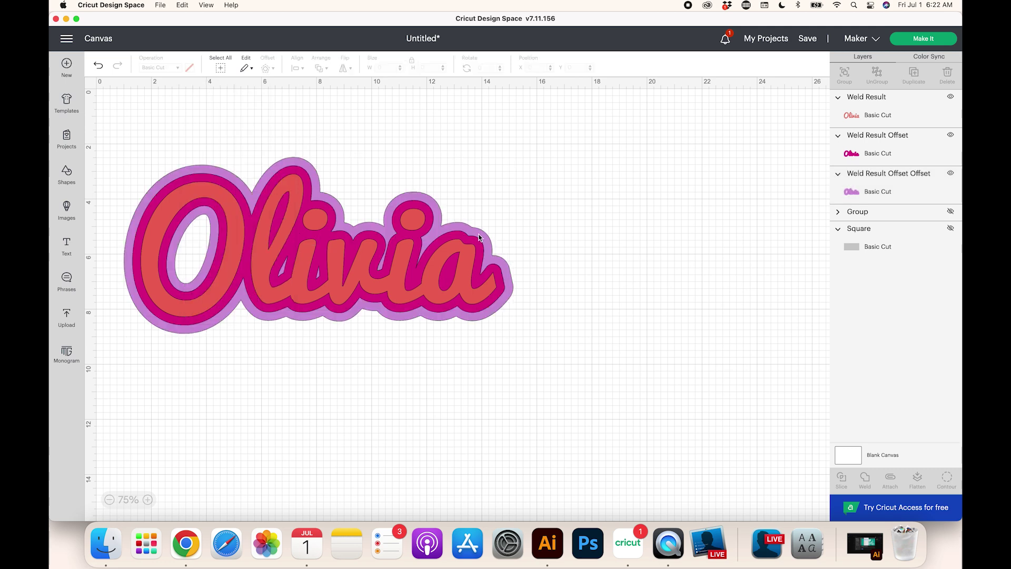
Step: Add a third rounded offset around the light purple script layer and colour it teal
{"action": "left_click", "coordinate": [268, 68]}
{"action": "left_click", "coordinate": [304, 182]}
{"action": "left_click", "coordinate": [189, 68]}
{"action": "left_click", "coordinate": [629, 373]}
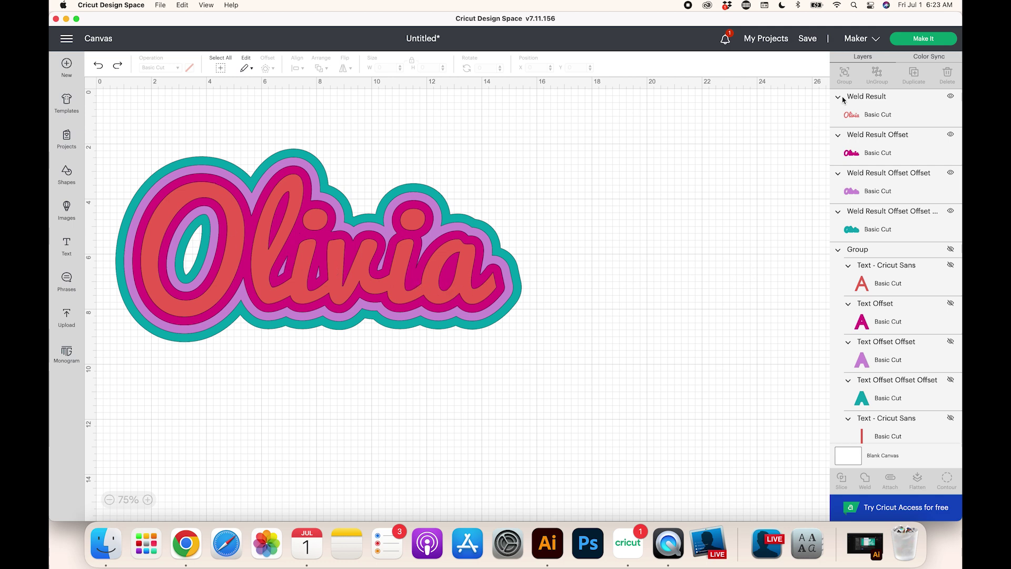
Step: Unhide the block-letter name group and move it below the script name to about X 1.002, Y 10.255 in
{"action": "left_click", "coordinate": [951, 251]}
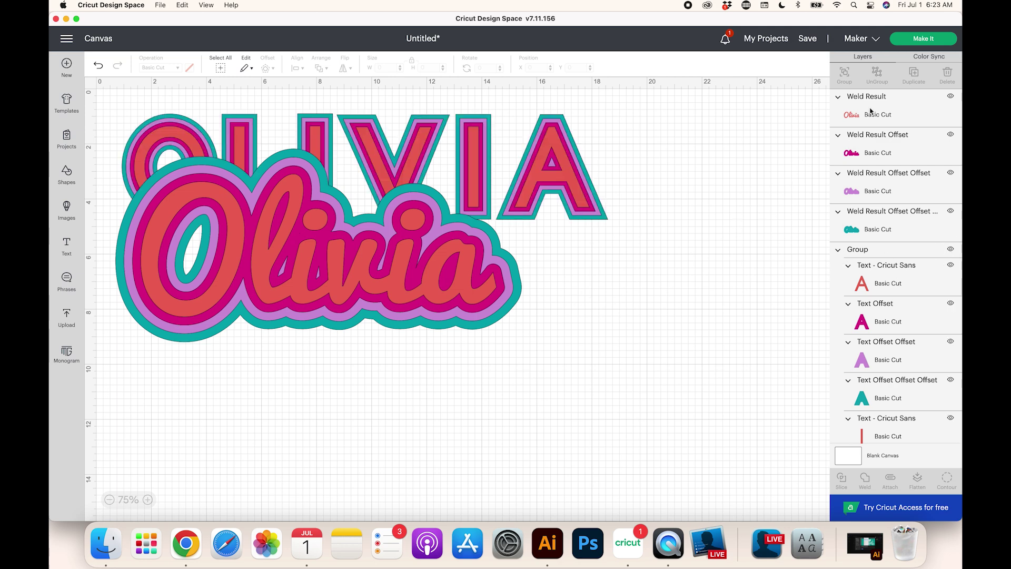
{"action": "left_click", "coordinate": [885, 249]}
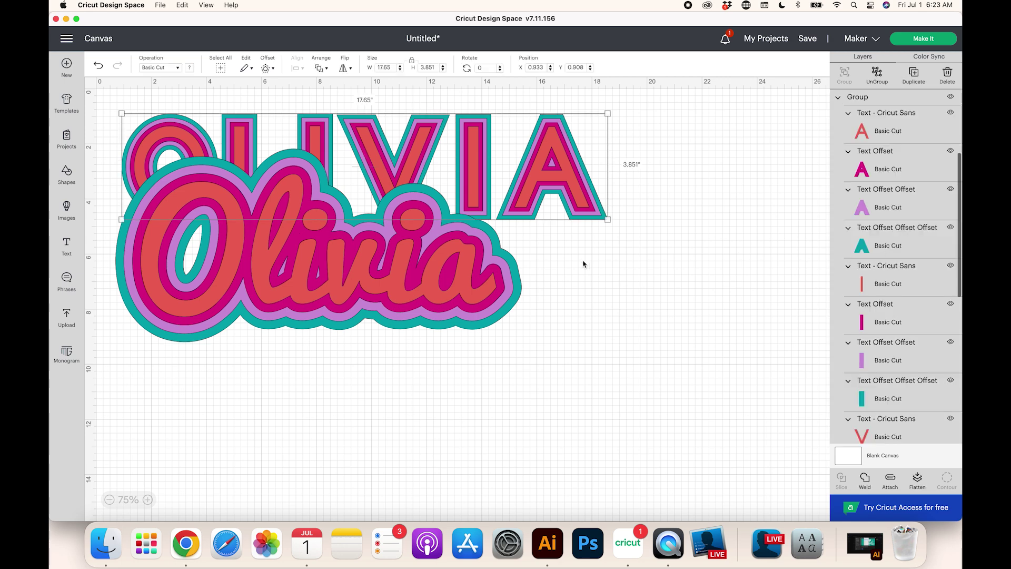
{"action": "left_click_drag", "start_coordinate": [463, 145], "coordinate": [463, 404]}
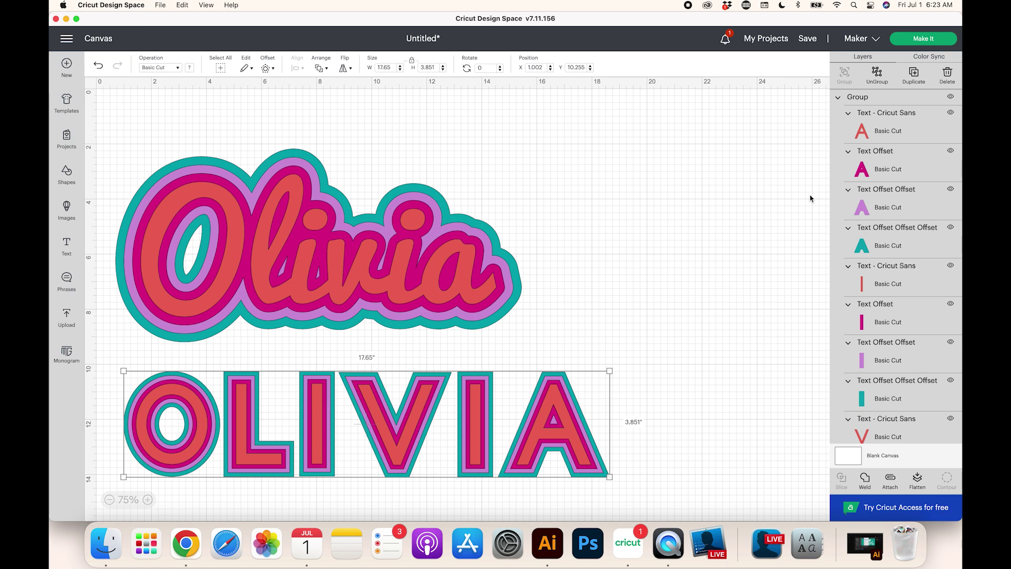
{"action": "scroll", "coordinate": [887, 210], "scroll_direction": "down", "scroll_amount": 2}
{"action": "scroll", "coordinate": [886, 210], "scroll_direction": "up", "scroll_amount": 5}
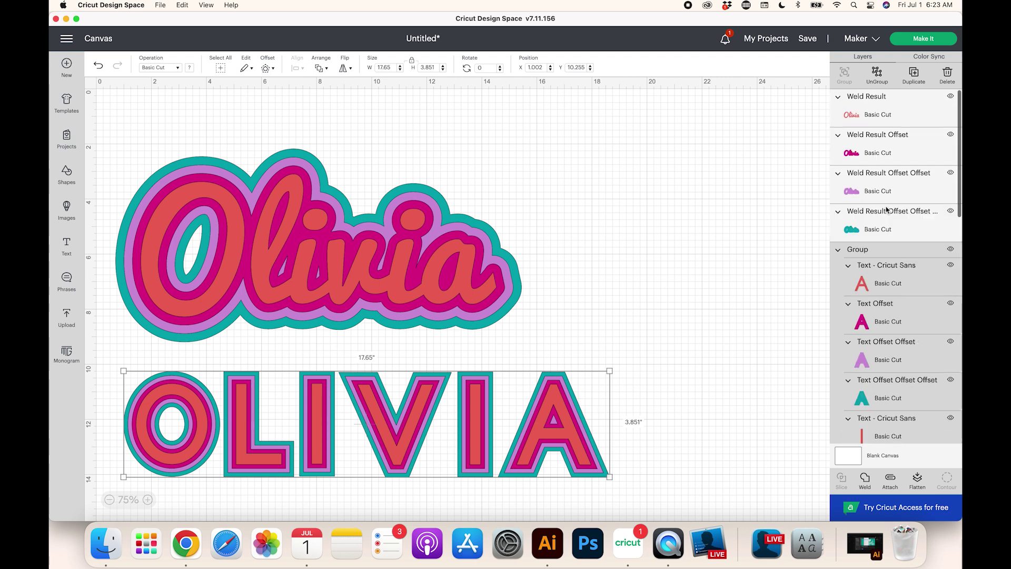
{"action": "left_click", "coordinate": [838, 96]}
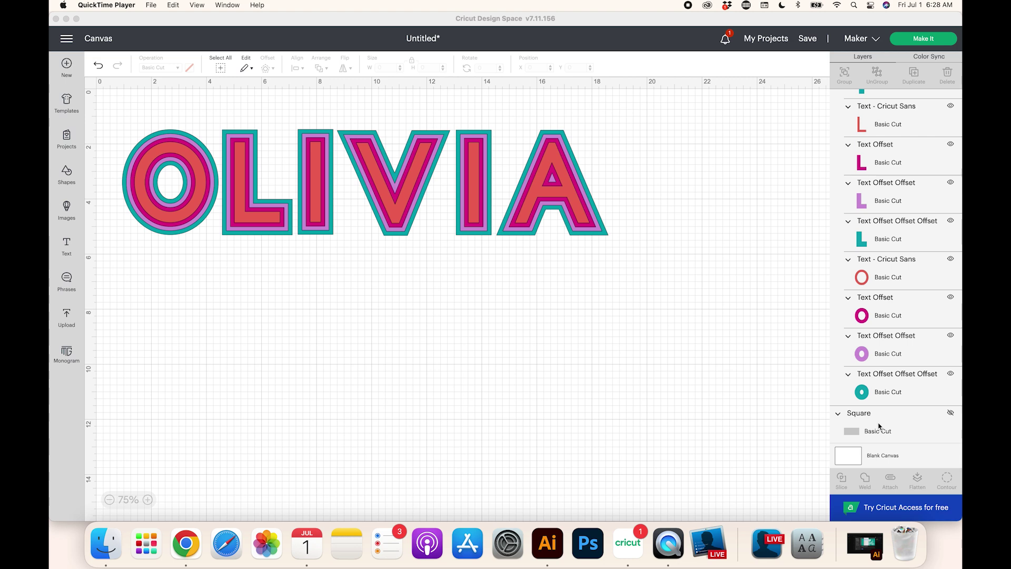
Step: Move the whole block-letter name group to about X 2.877, Y 3.255 in
{"action": "left_click", "coordinate": [117, 124]}
{"action": "left_click_drag", "start_coordinate": [129, 109], "coordinate": [669, 291]}
{"action": "left_click_drag", "start_coordinate": [580, 233], "coordinate": [636, 284]}
{"action": "scroll", "coordinate": [917, 387], "scroll_direction": "down", "scroll_amount": 5}
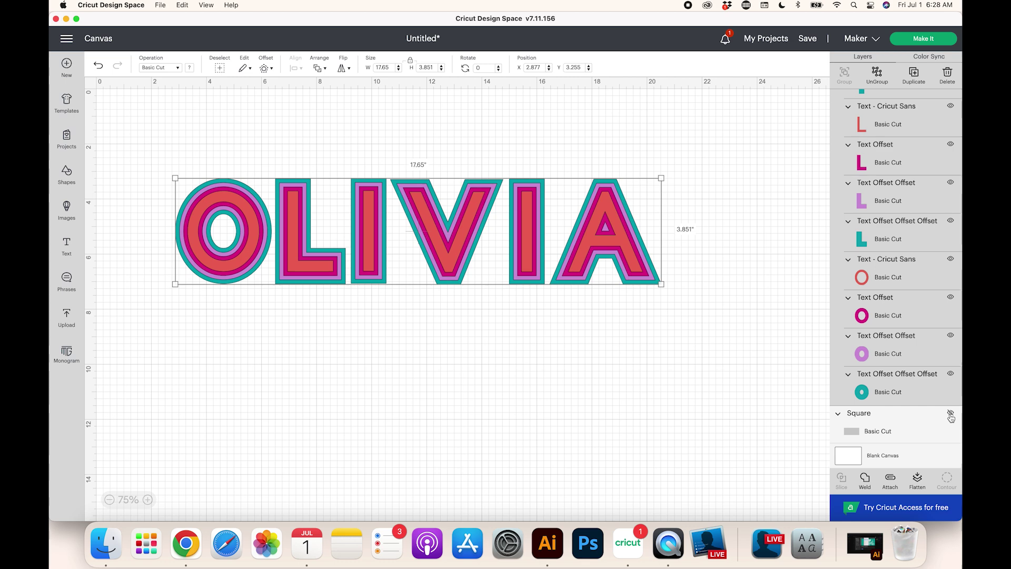
Step: Unhide the grey backing rectangle and position it behind the block letters at about X 2.361, Y 1.056 in
{"action": "left_click", "coordinate": [951, 413]}
{"action": "left_click", "coordinate": [539, 321]}
{"action": "left_click_drag", "start_coordinate": [487, 309], "coordinate": [542, 337]}
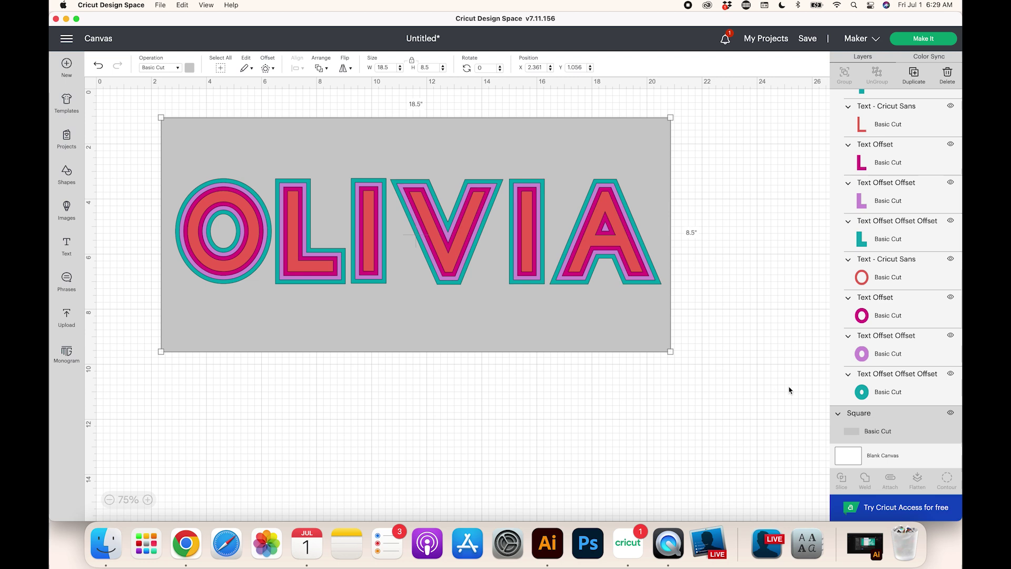
Step: Hide the grey backing rectangle and prepare the block letters for cutting on a 12 in x 12 in mat
{"action": "left_click", "coordinate": [950, 415]}
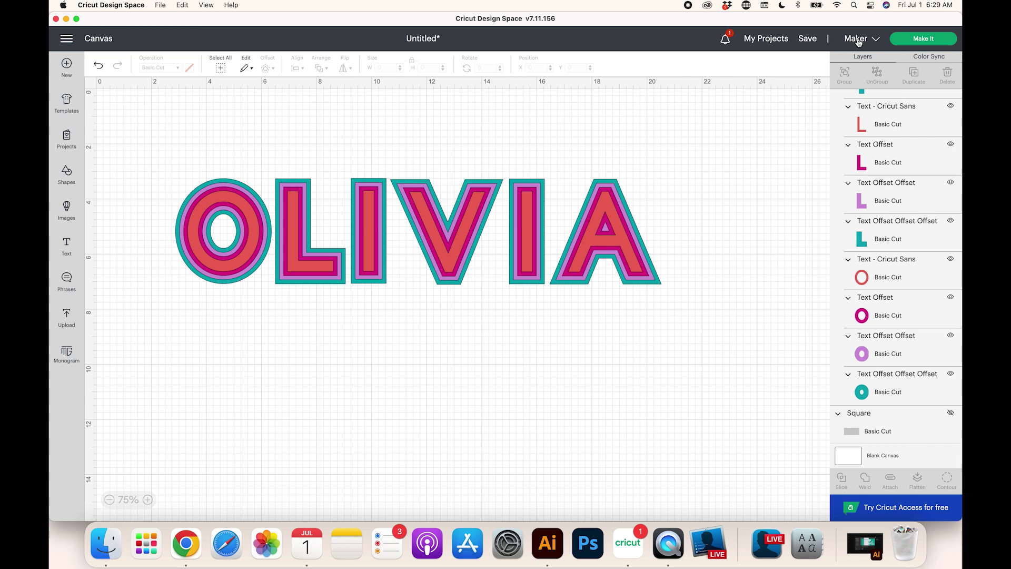
{"action": "left_click", "coordinate": [921, 41]}
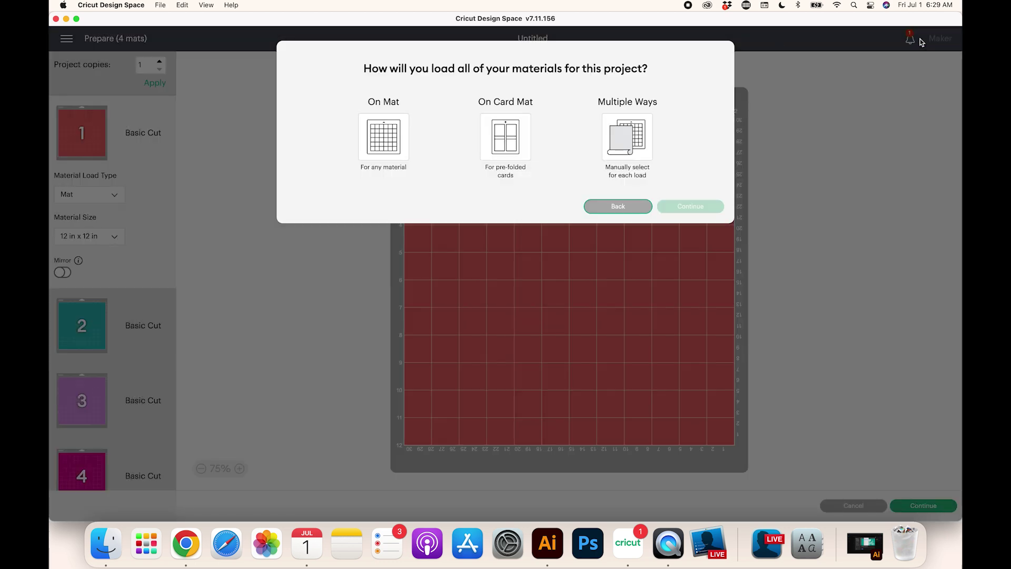
{"action": "left_click", "coordinate": [394, 144]}
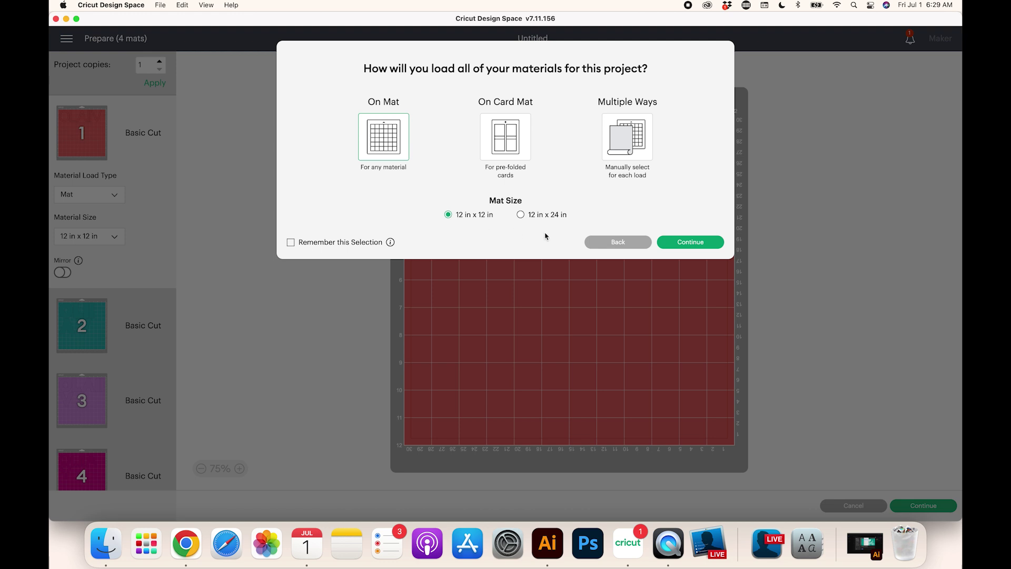
{"action": "left_click", "coordinate": [695, 243]}
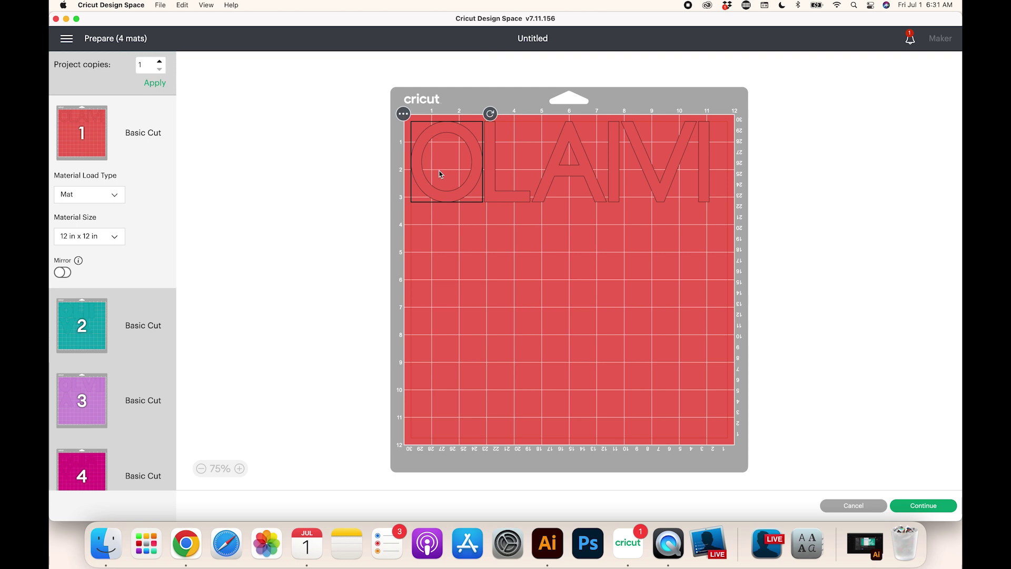
Step: Move the outer letter I on the red mat about 0.4 in farther away from the neighbouring V
{"action": "left_click_drag", "start_coordinate": [704, 184], "coordinate": [714, 183]}
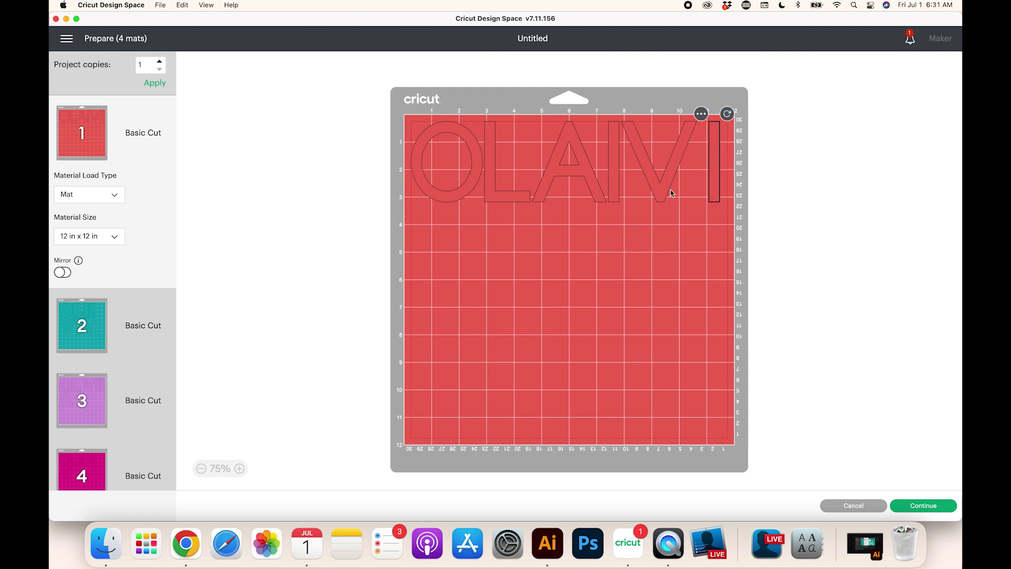
{"action": "left_click", "coordinate": [663, 192]}
{"action": "left_click", "coordinate": [484, 224]}
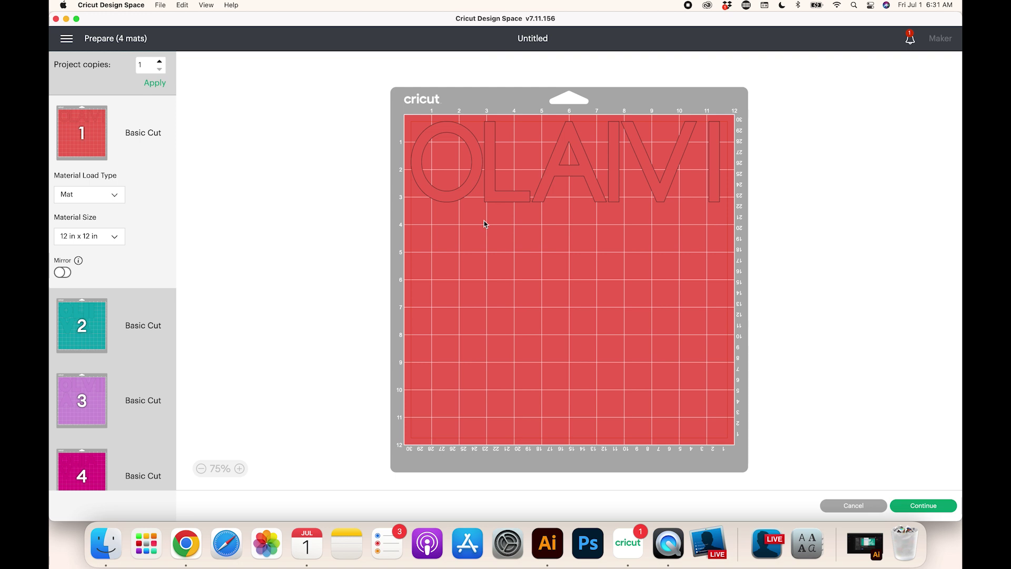
Step: Proceed to the cutting setup and choose Medium Cardstock – 80 lb (216 gsm) as the base material
{"action": "left_click", "coordinate": [921, 506]}
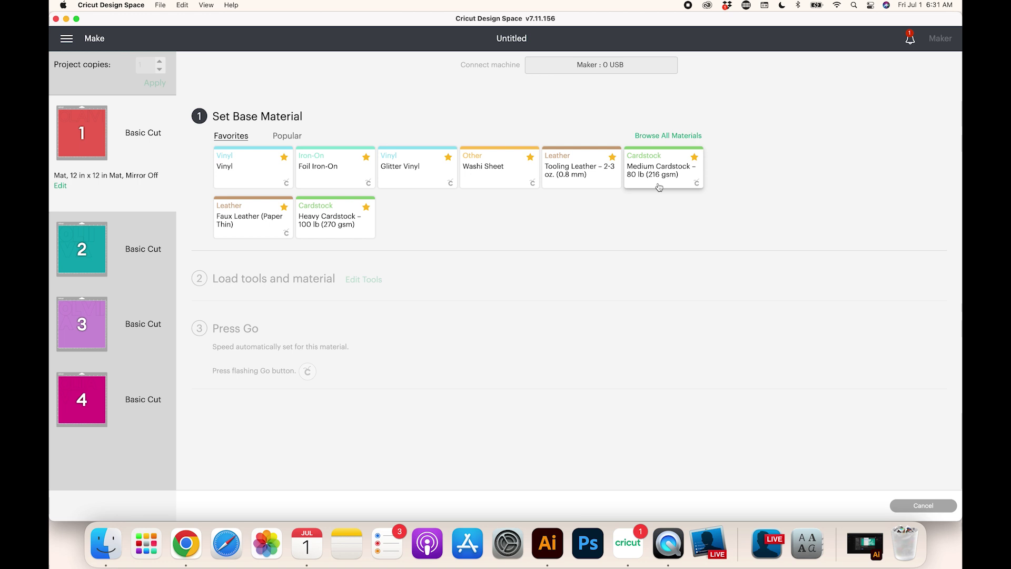
{"action": "left_click", "coordinate": [661, 180]}
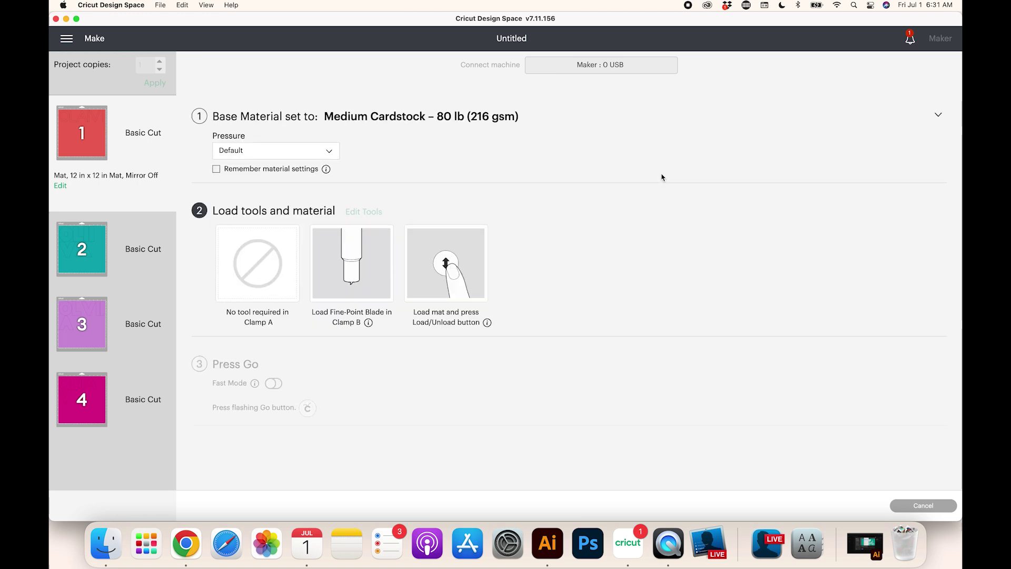